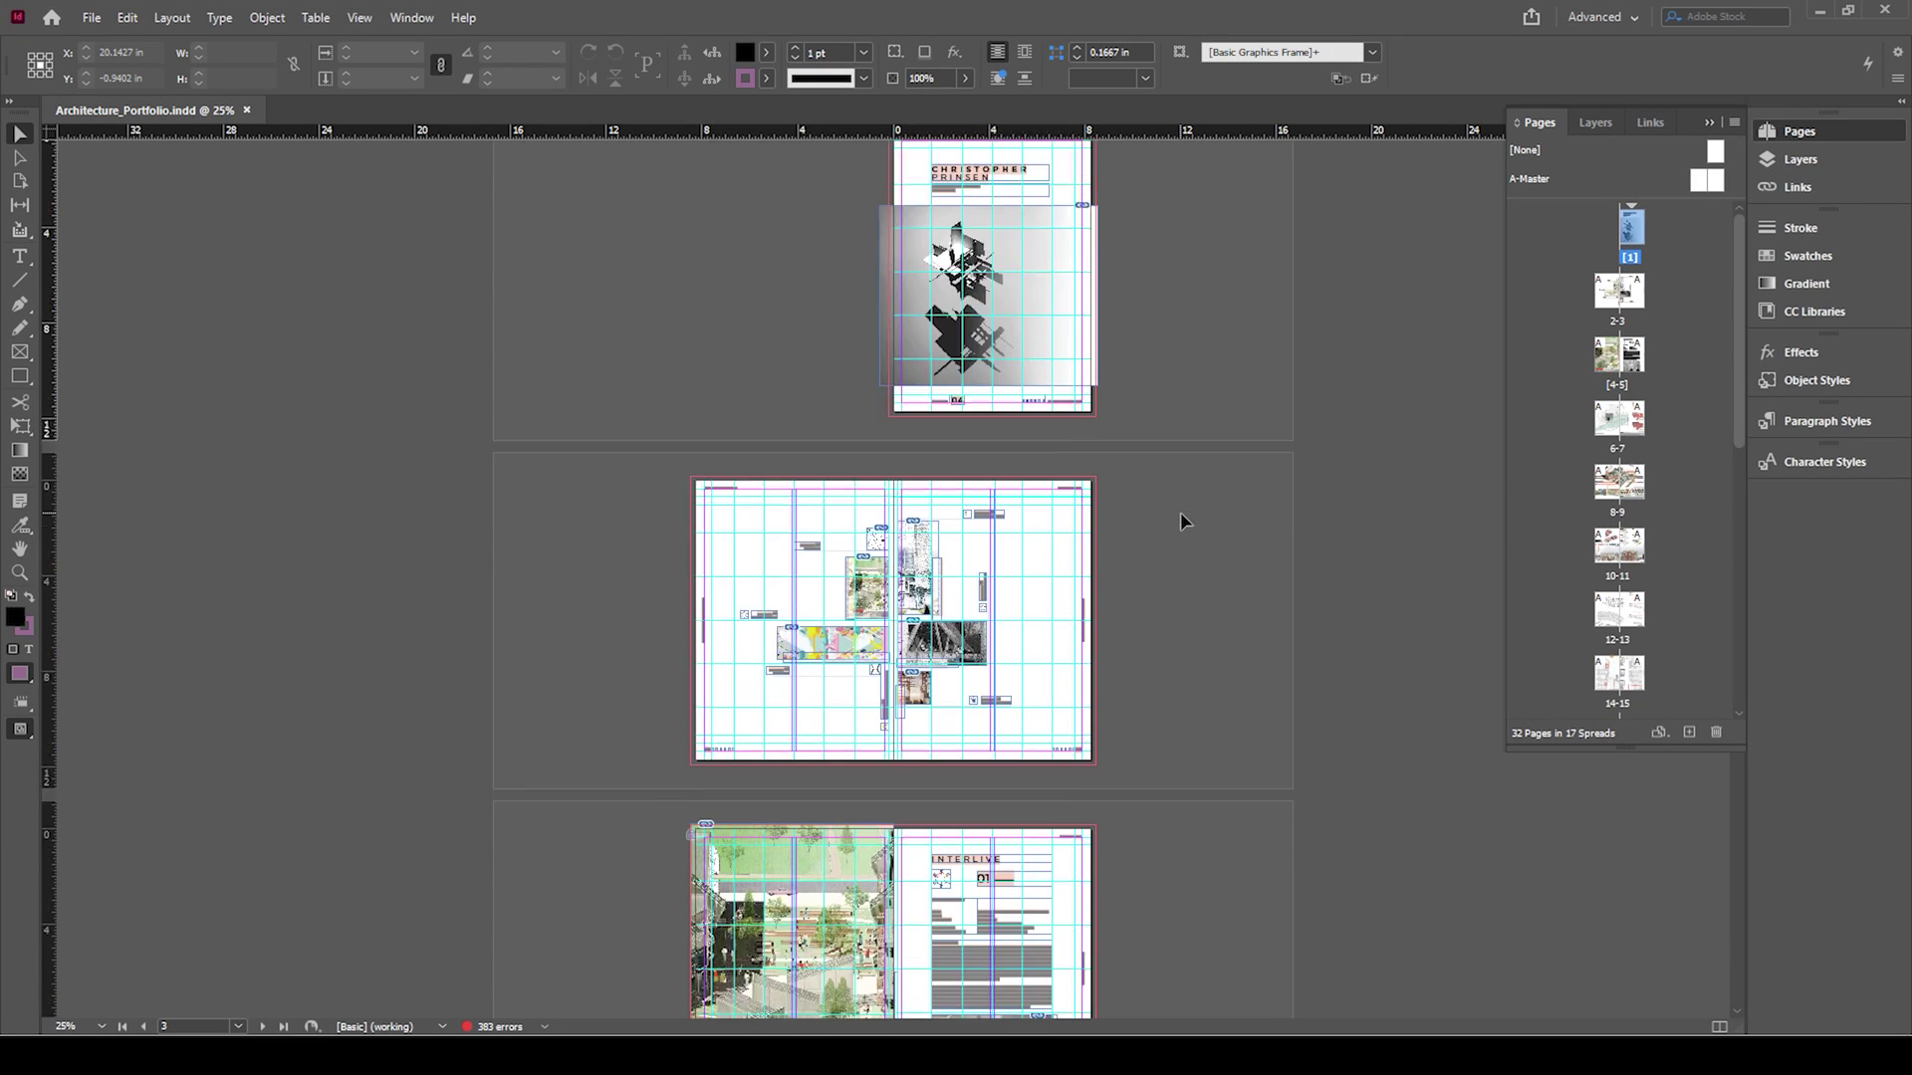
scroll(1180, 520, "down", 5)
scroll(1180, 520, "down", 6)
scroll(1181, 520, "up", 1)
scroll(1181, 520, "up", 3)
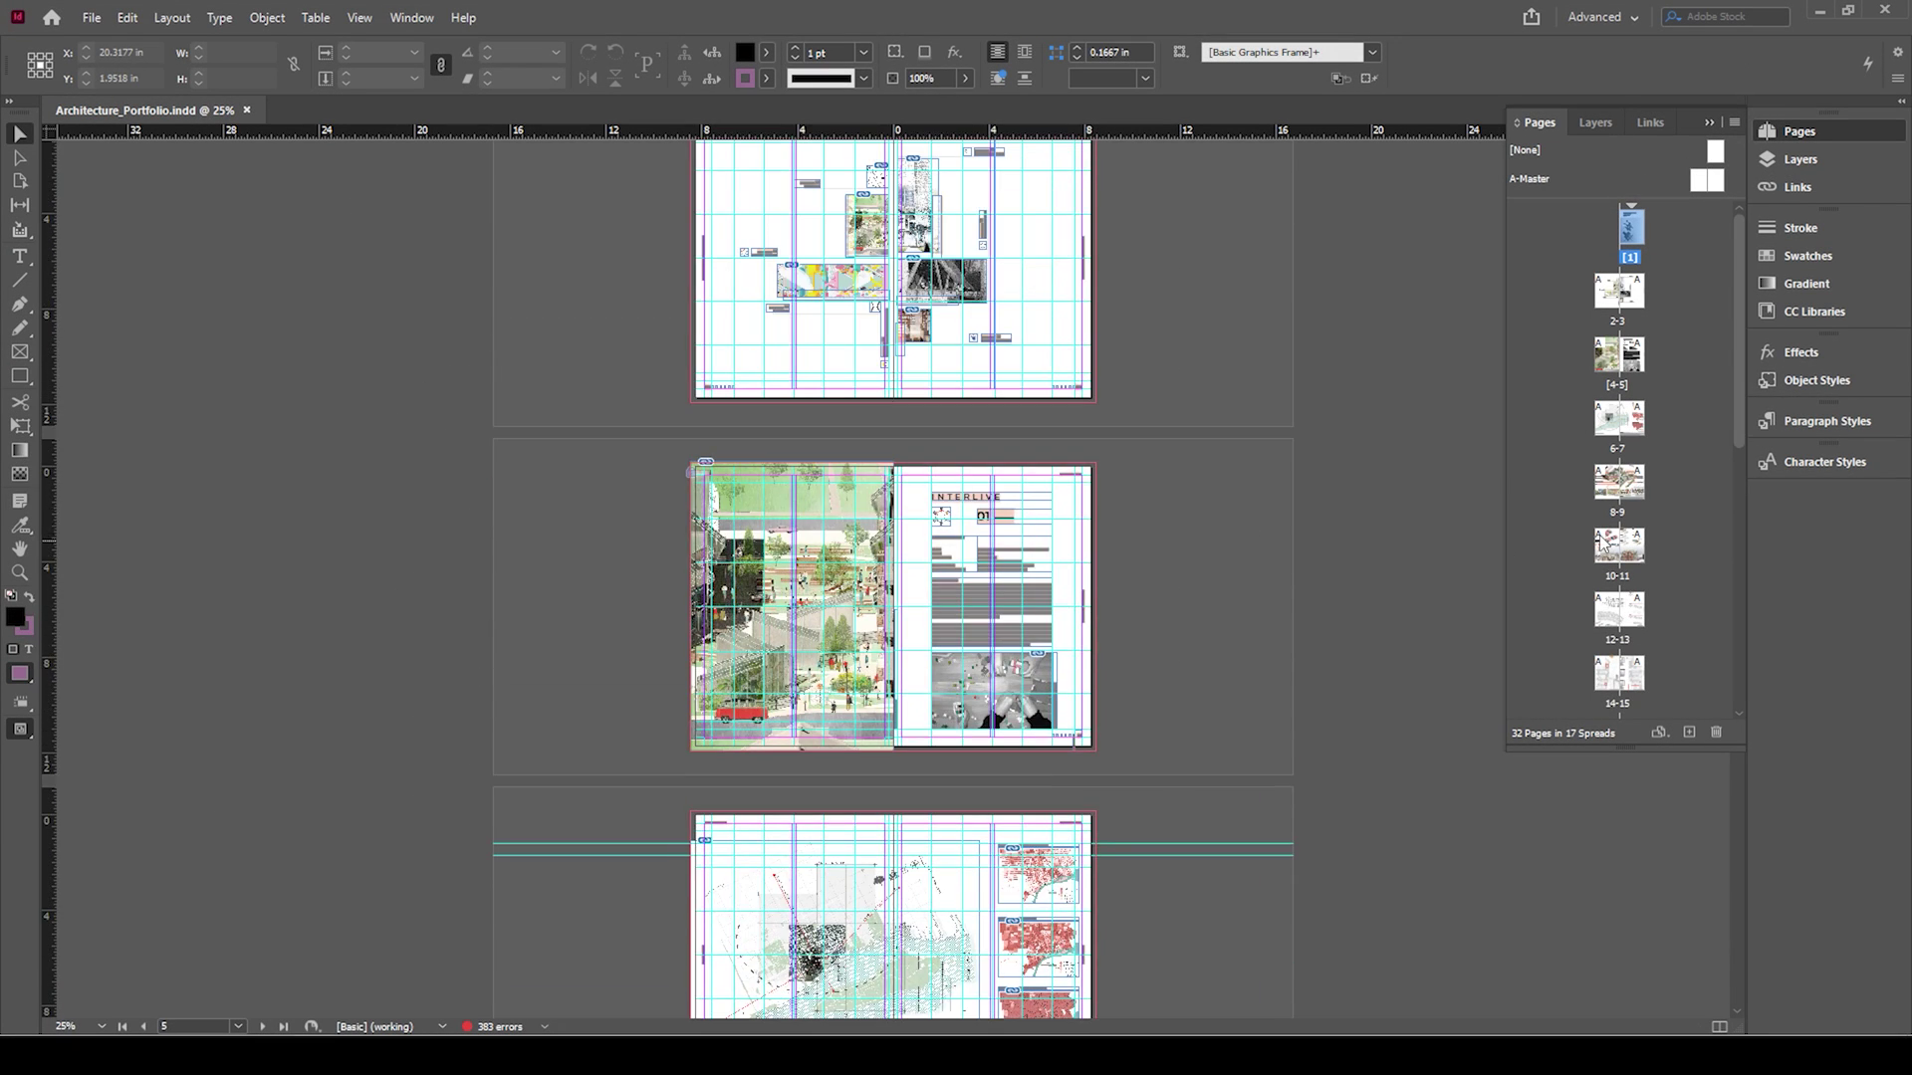
scroll(1677, 529, "down", 1)
scroll(1676, 530, "down", 4)
scroll(1678, 540, "down", 4)
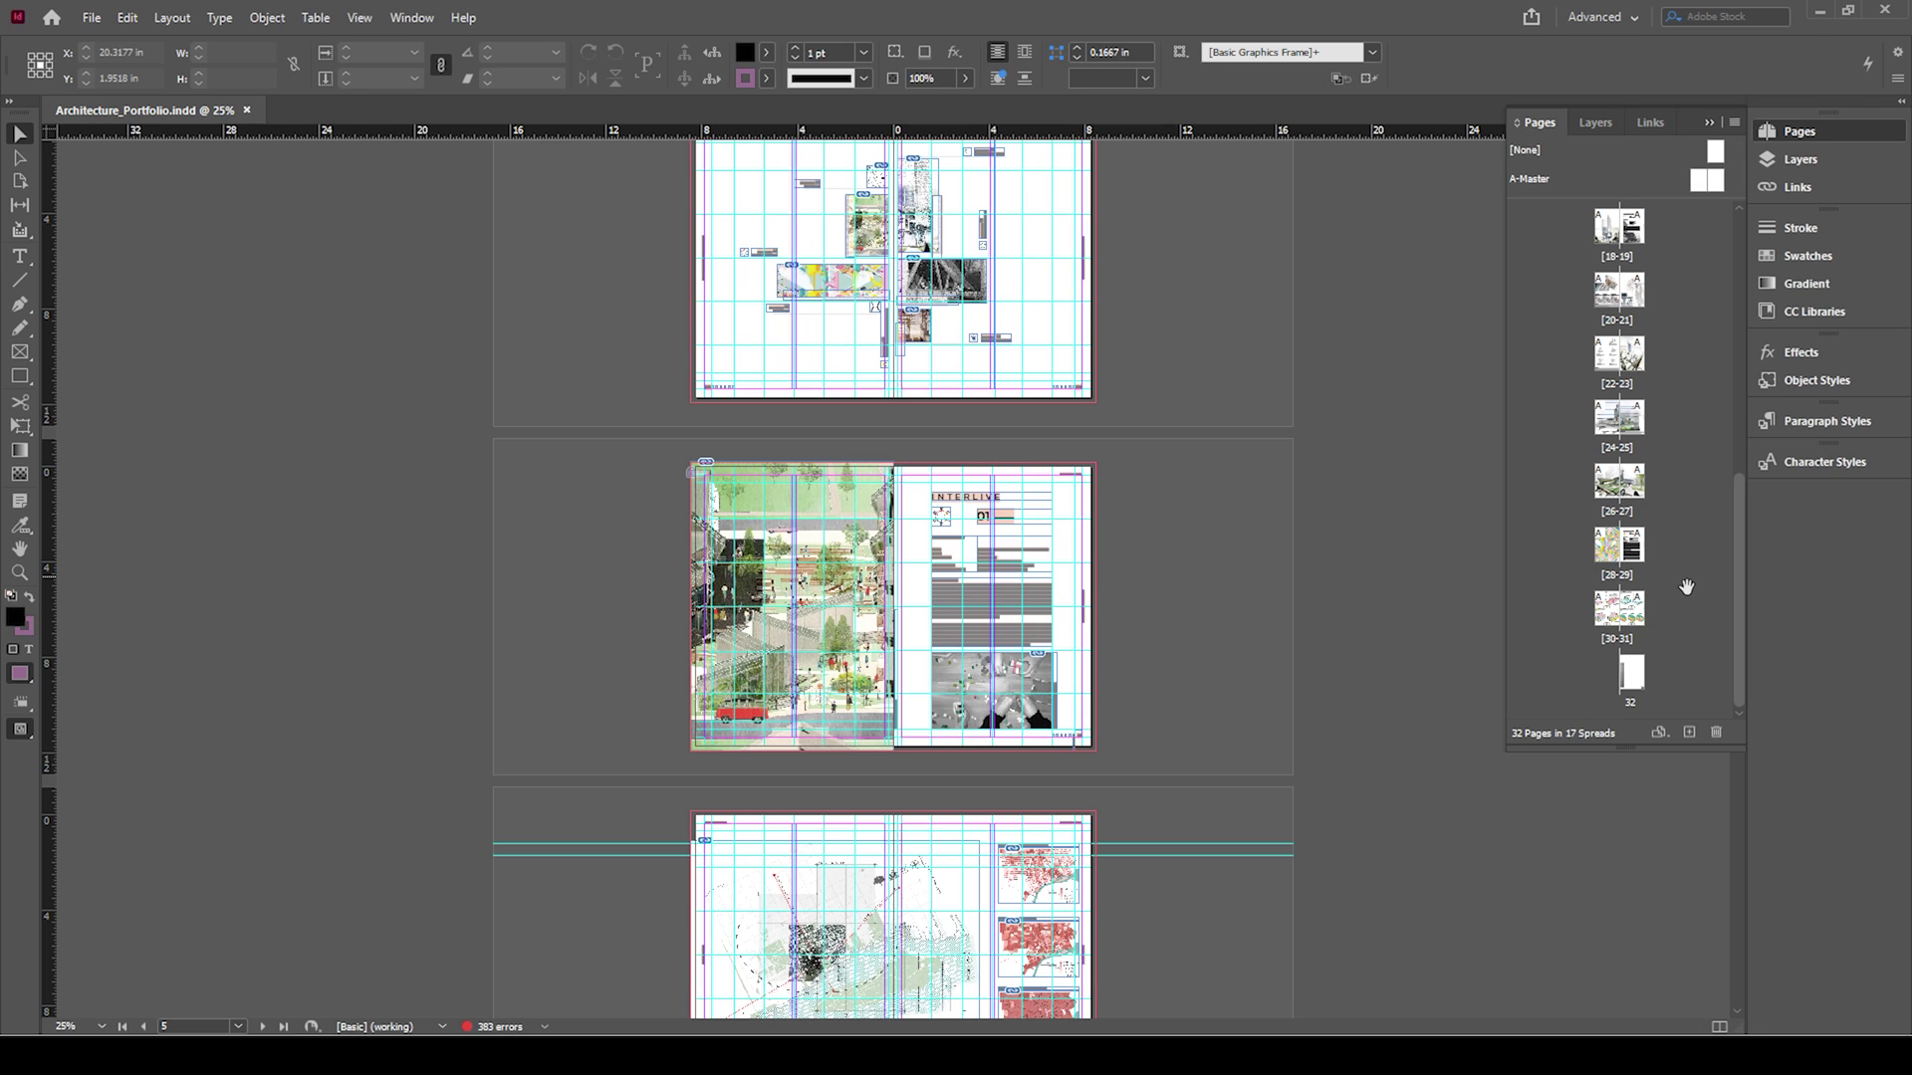
scroll(1686, 588, "up", 3)
scroll(1687, 582, "up", 3)
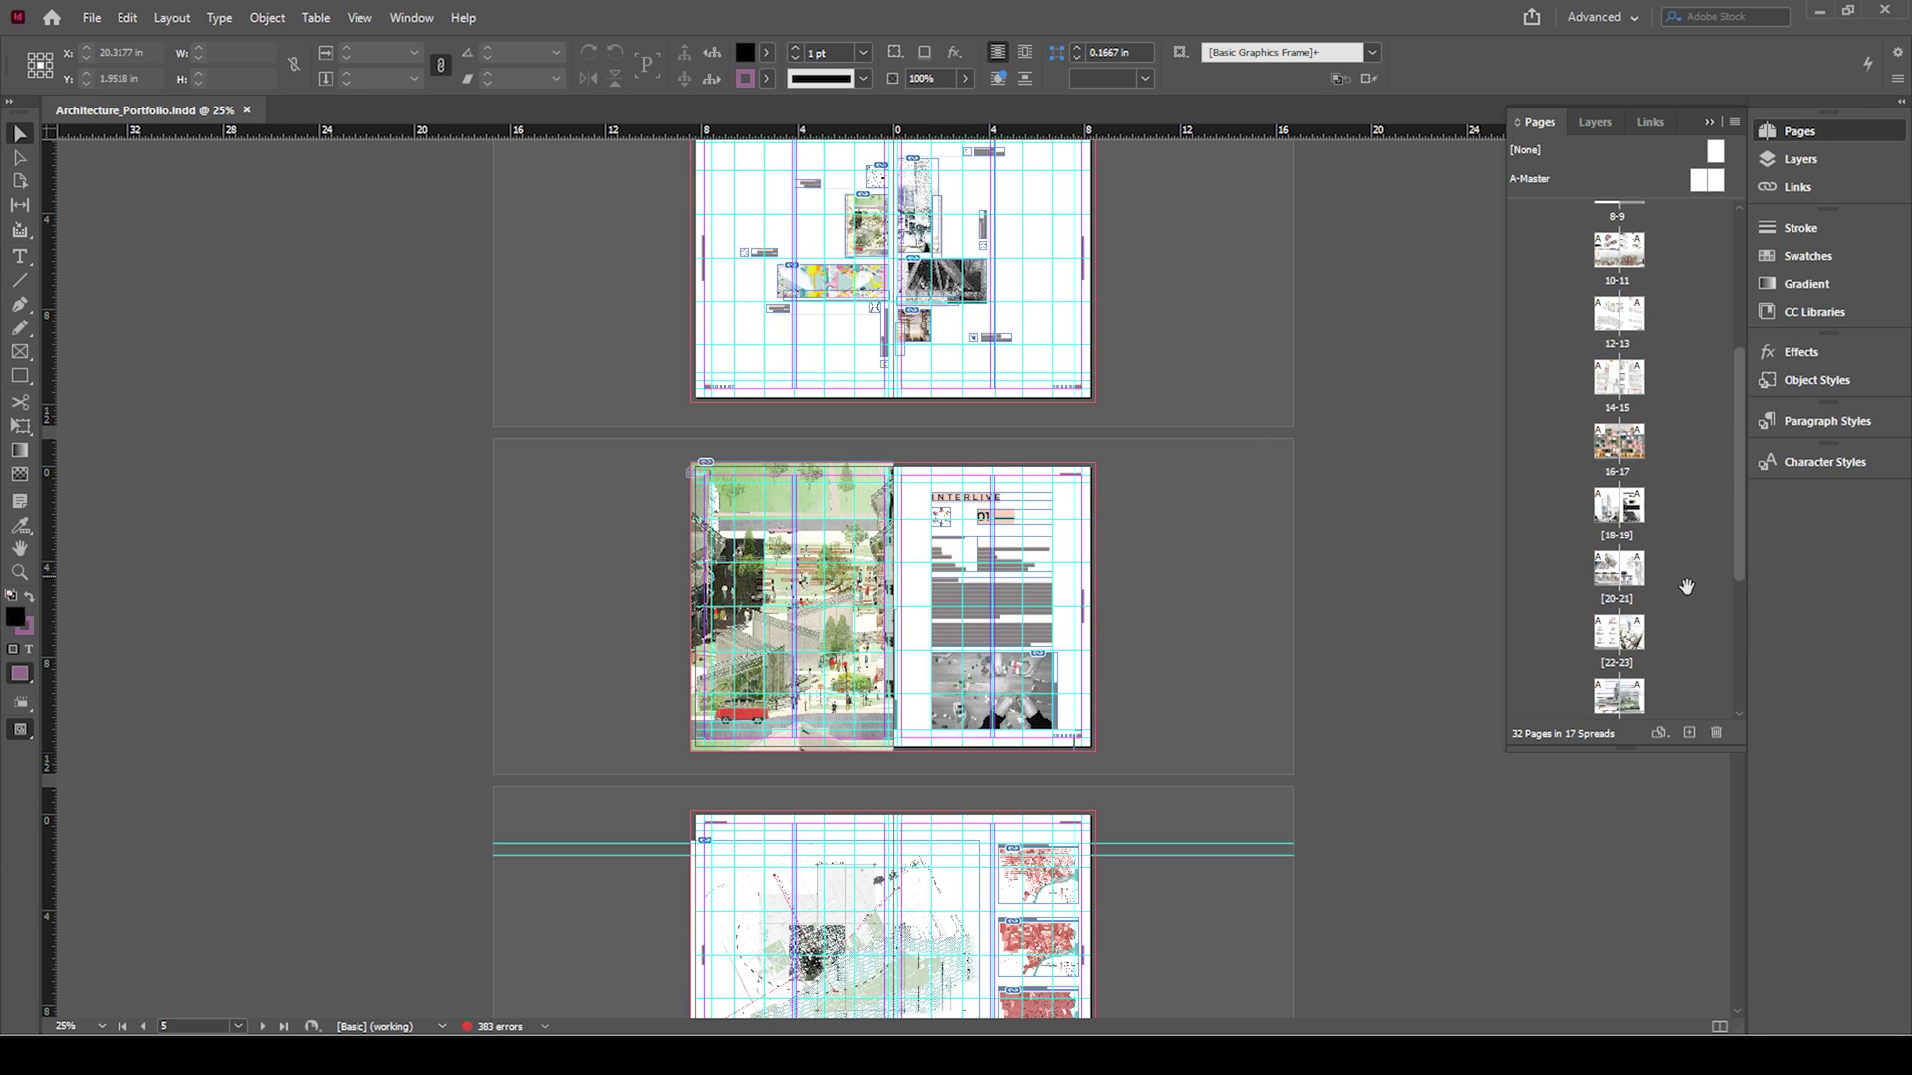
scroll(1686, 576, "up", 3)
Start a High Quality Print PDF export, naming it Architecture_Portfolio_01 on the Desktop
left_click(1251, 433)
scroll(1251, 434, "up", 3)
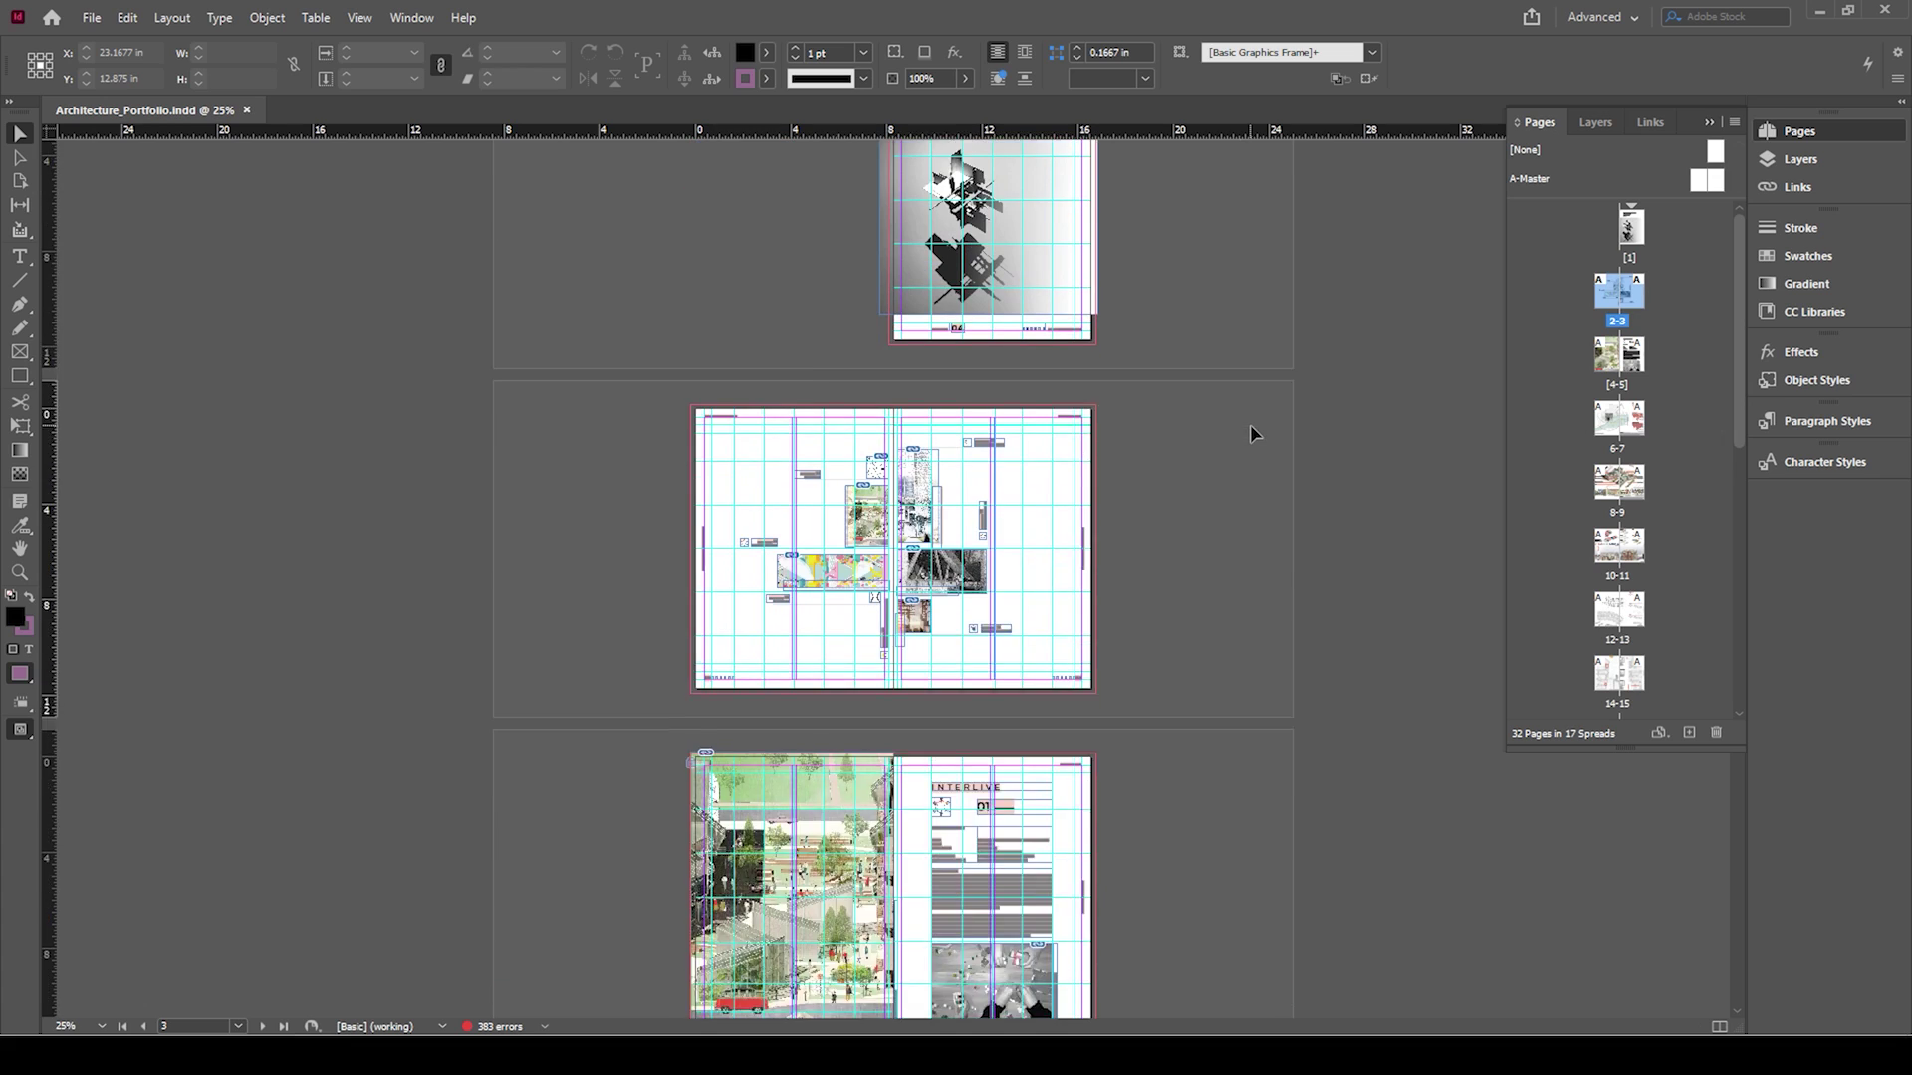
scroll(1250, 433, "up", 1)
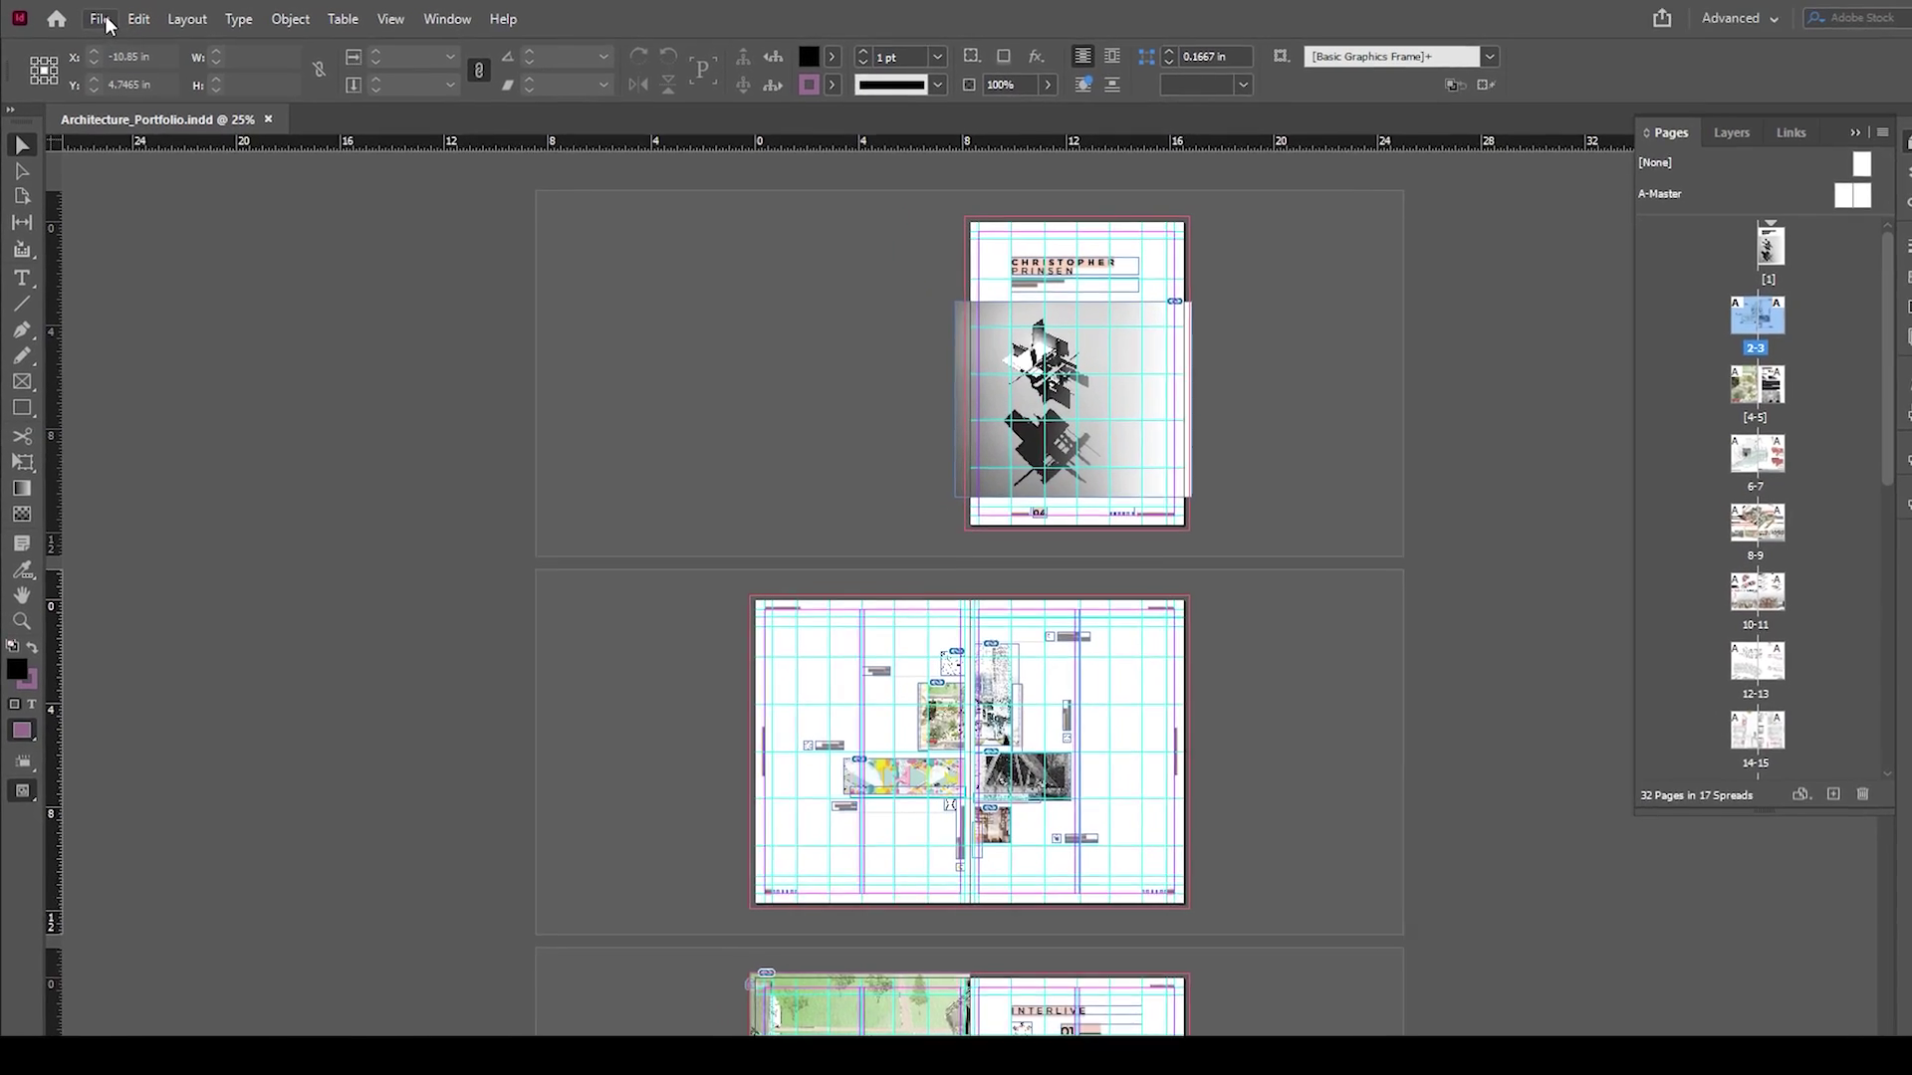
left_click(106, 21)
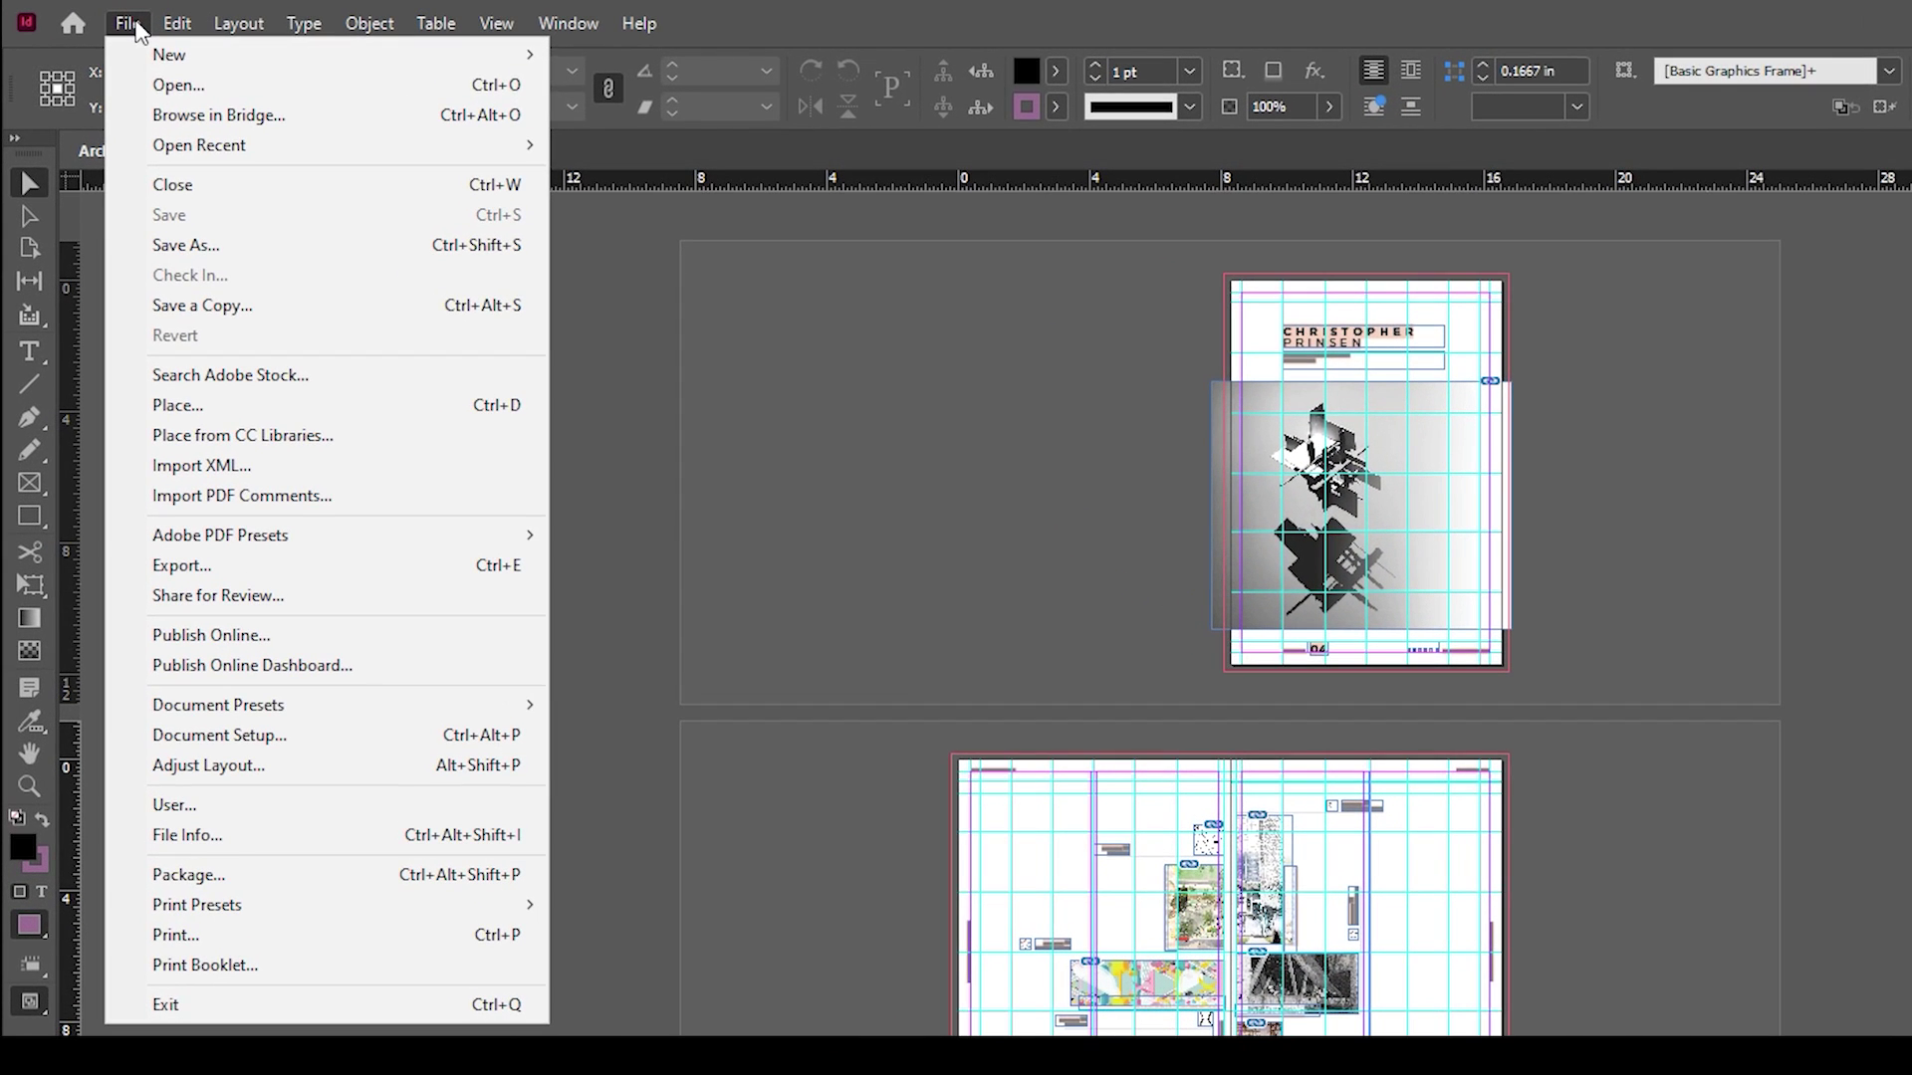
mouse_move(217, 535)
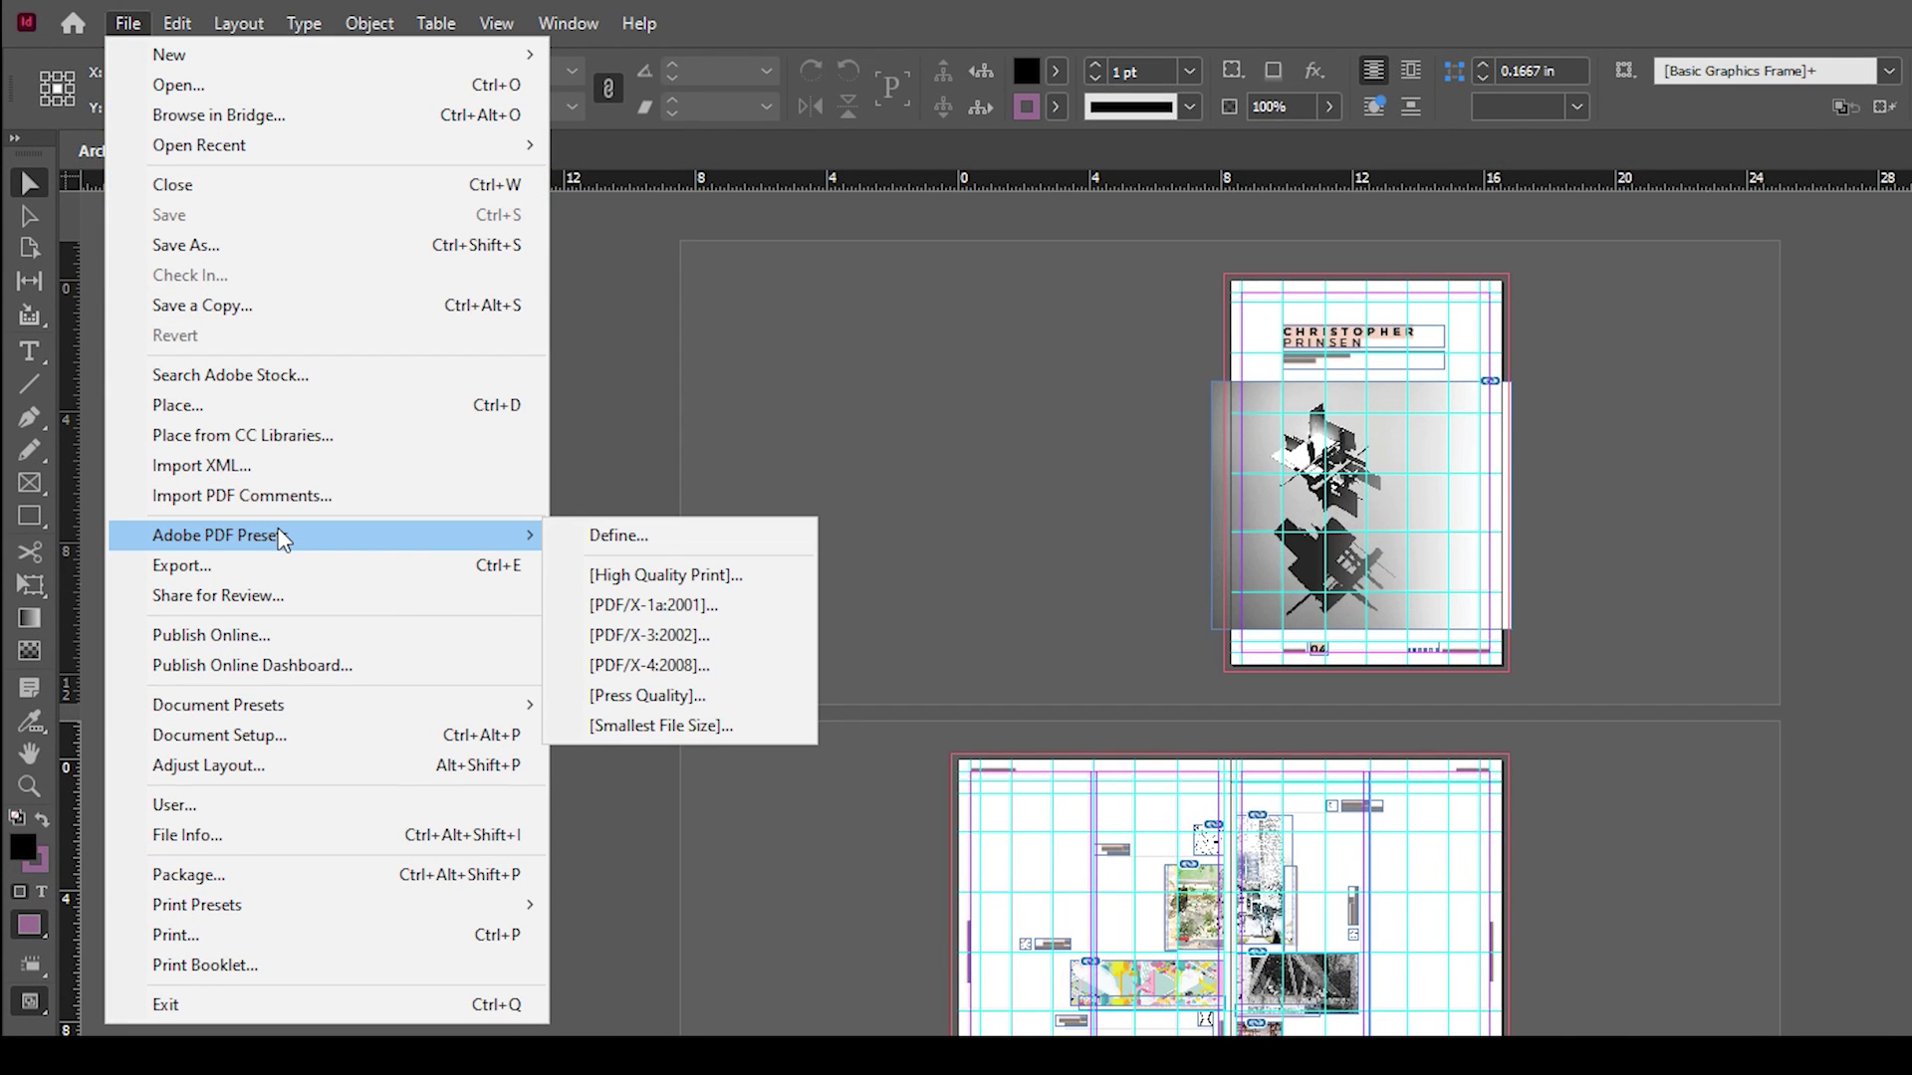
left_click(666, 578)
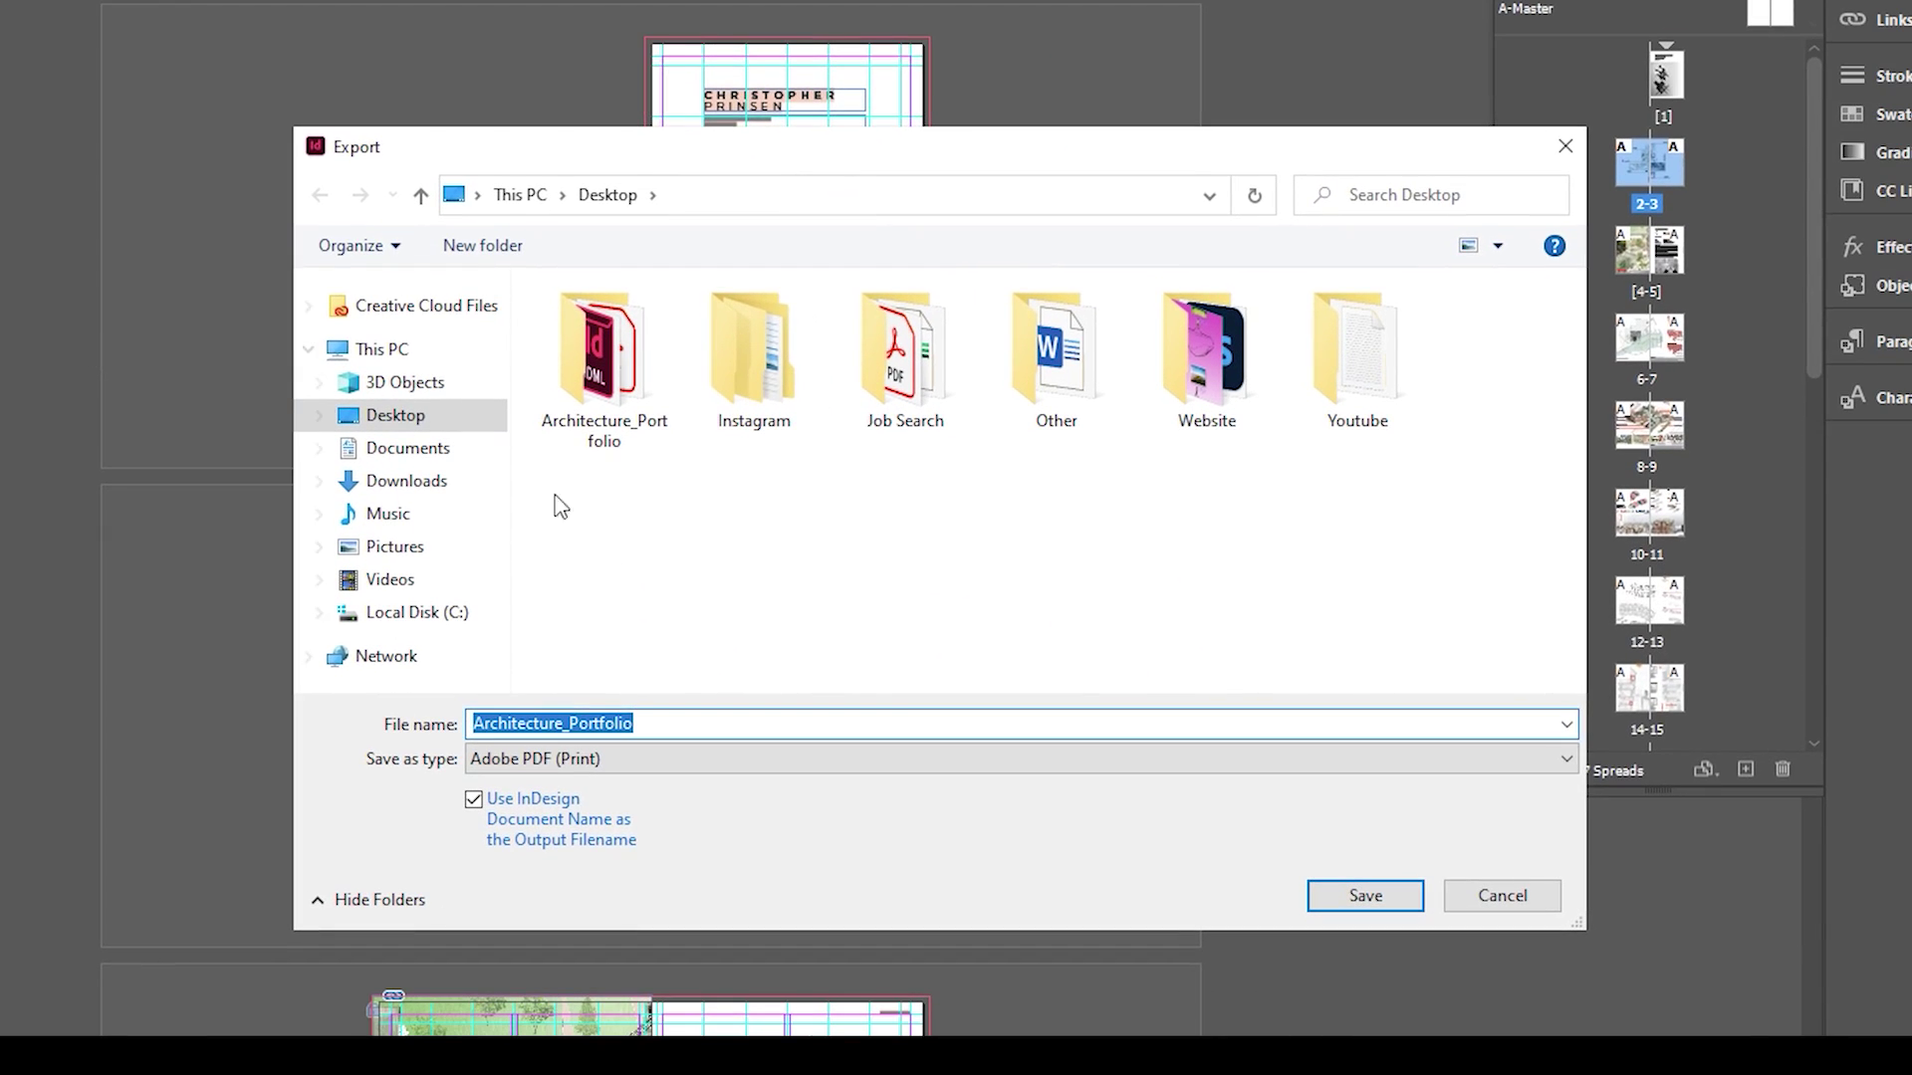
left_click(714, 732)
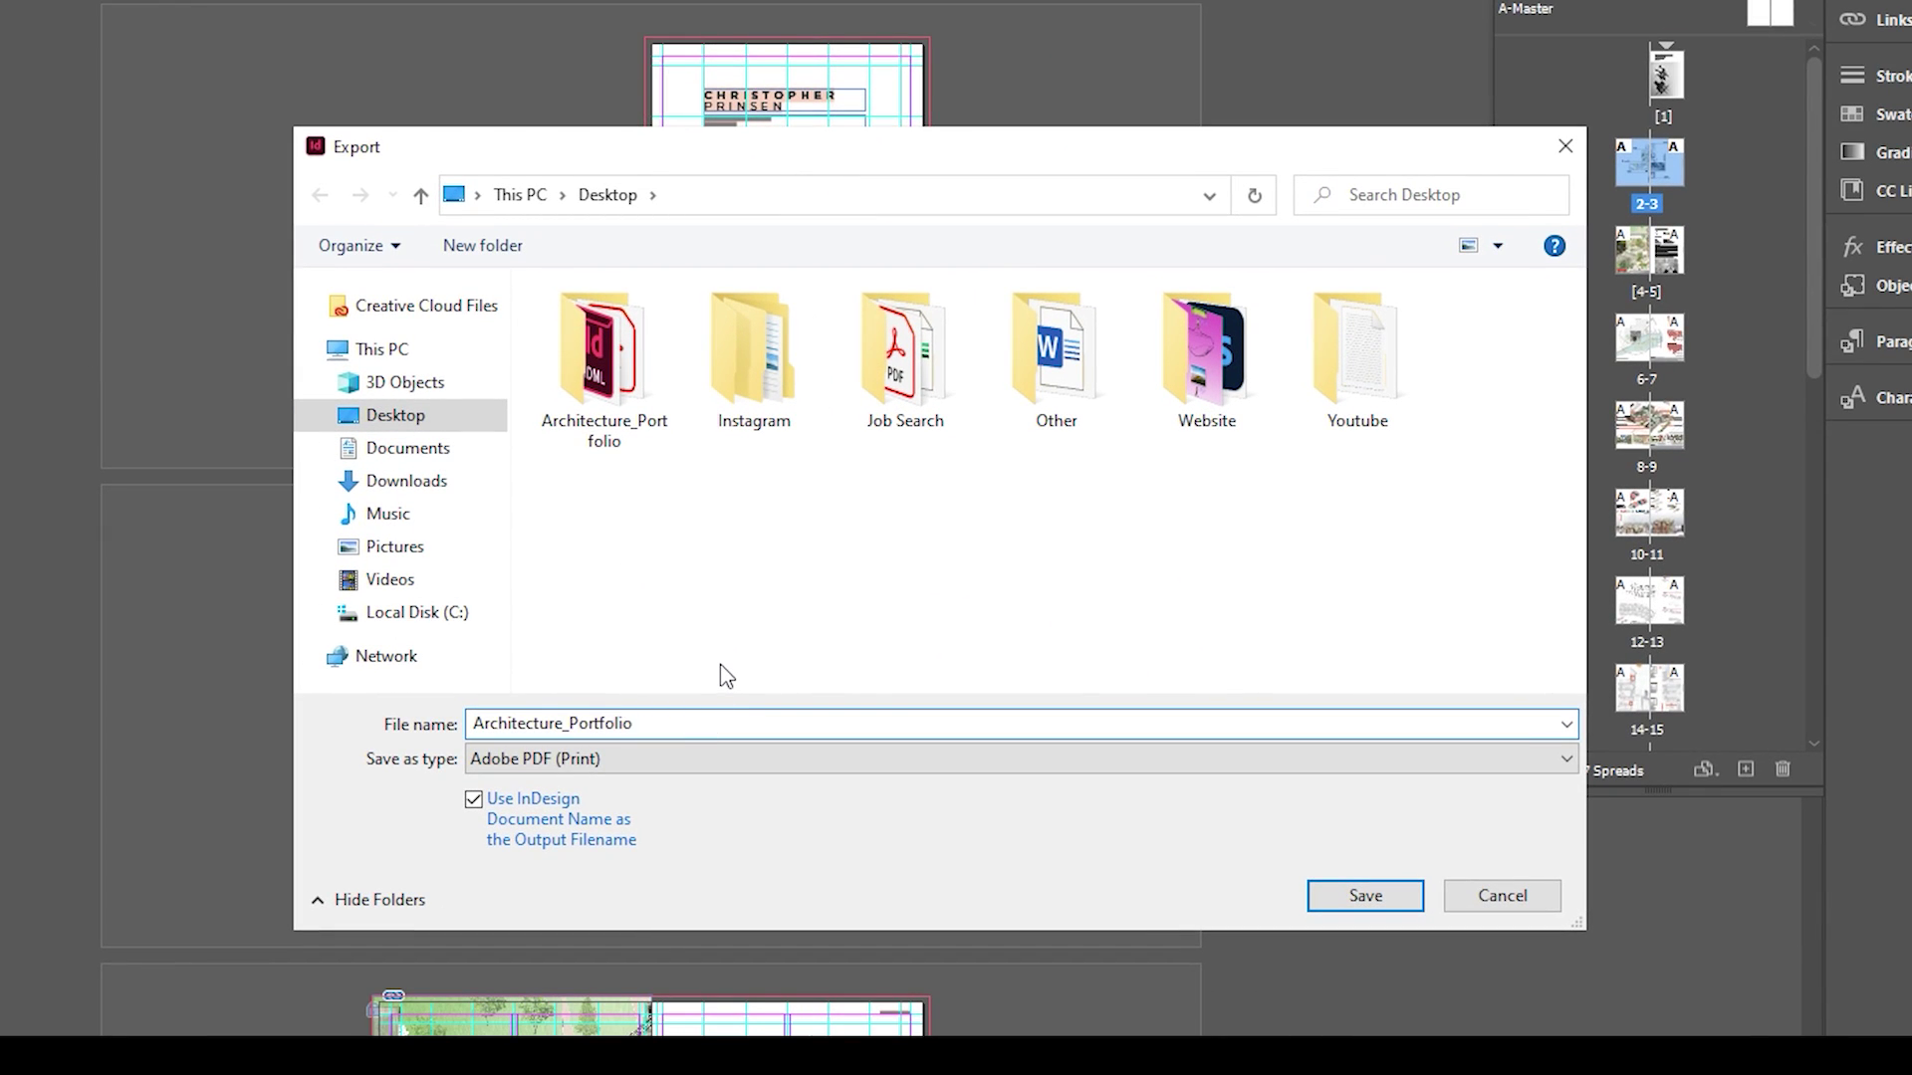
type("_0")
type("1")
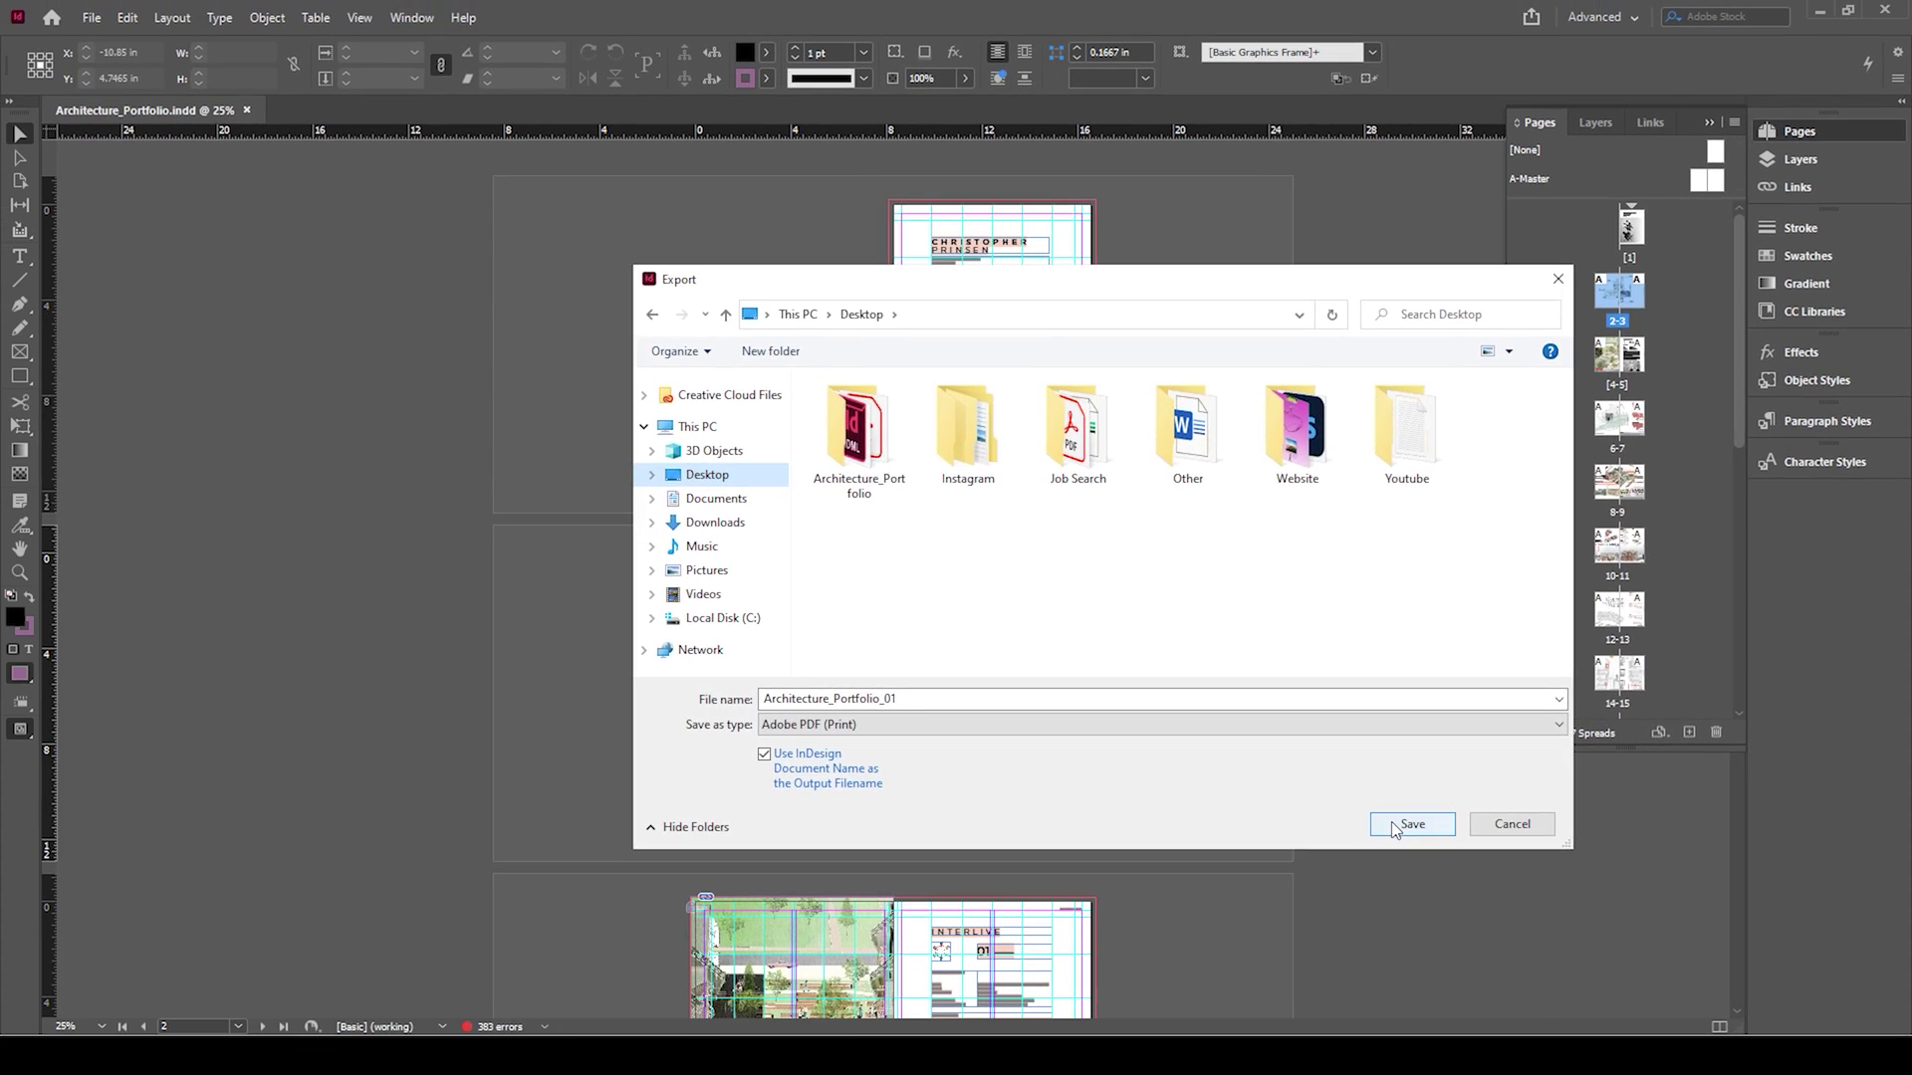
Save the export, choose Spreads, and review Output through Summary before showing Compression
left_click(1345, 887)
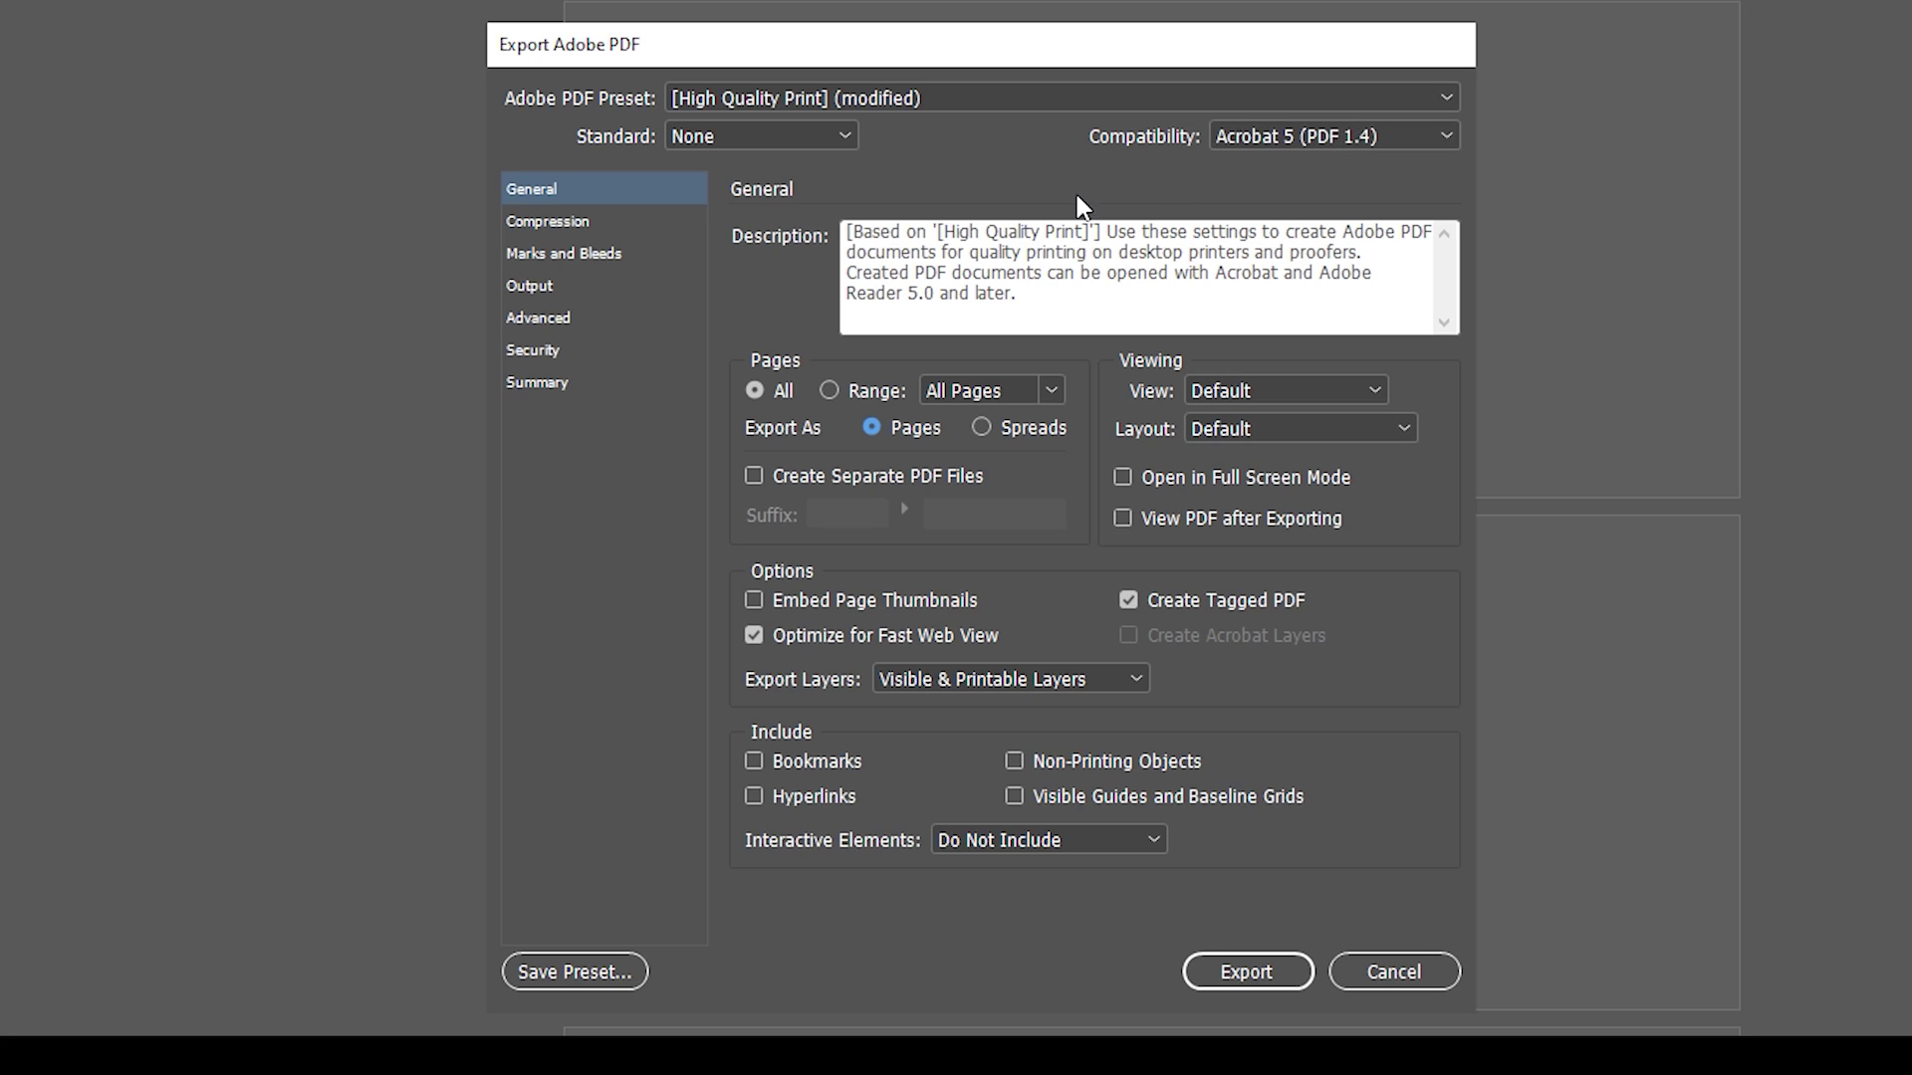
left_click(1022, 425)
left_click(547, 284)
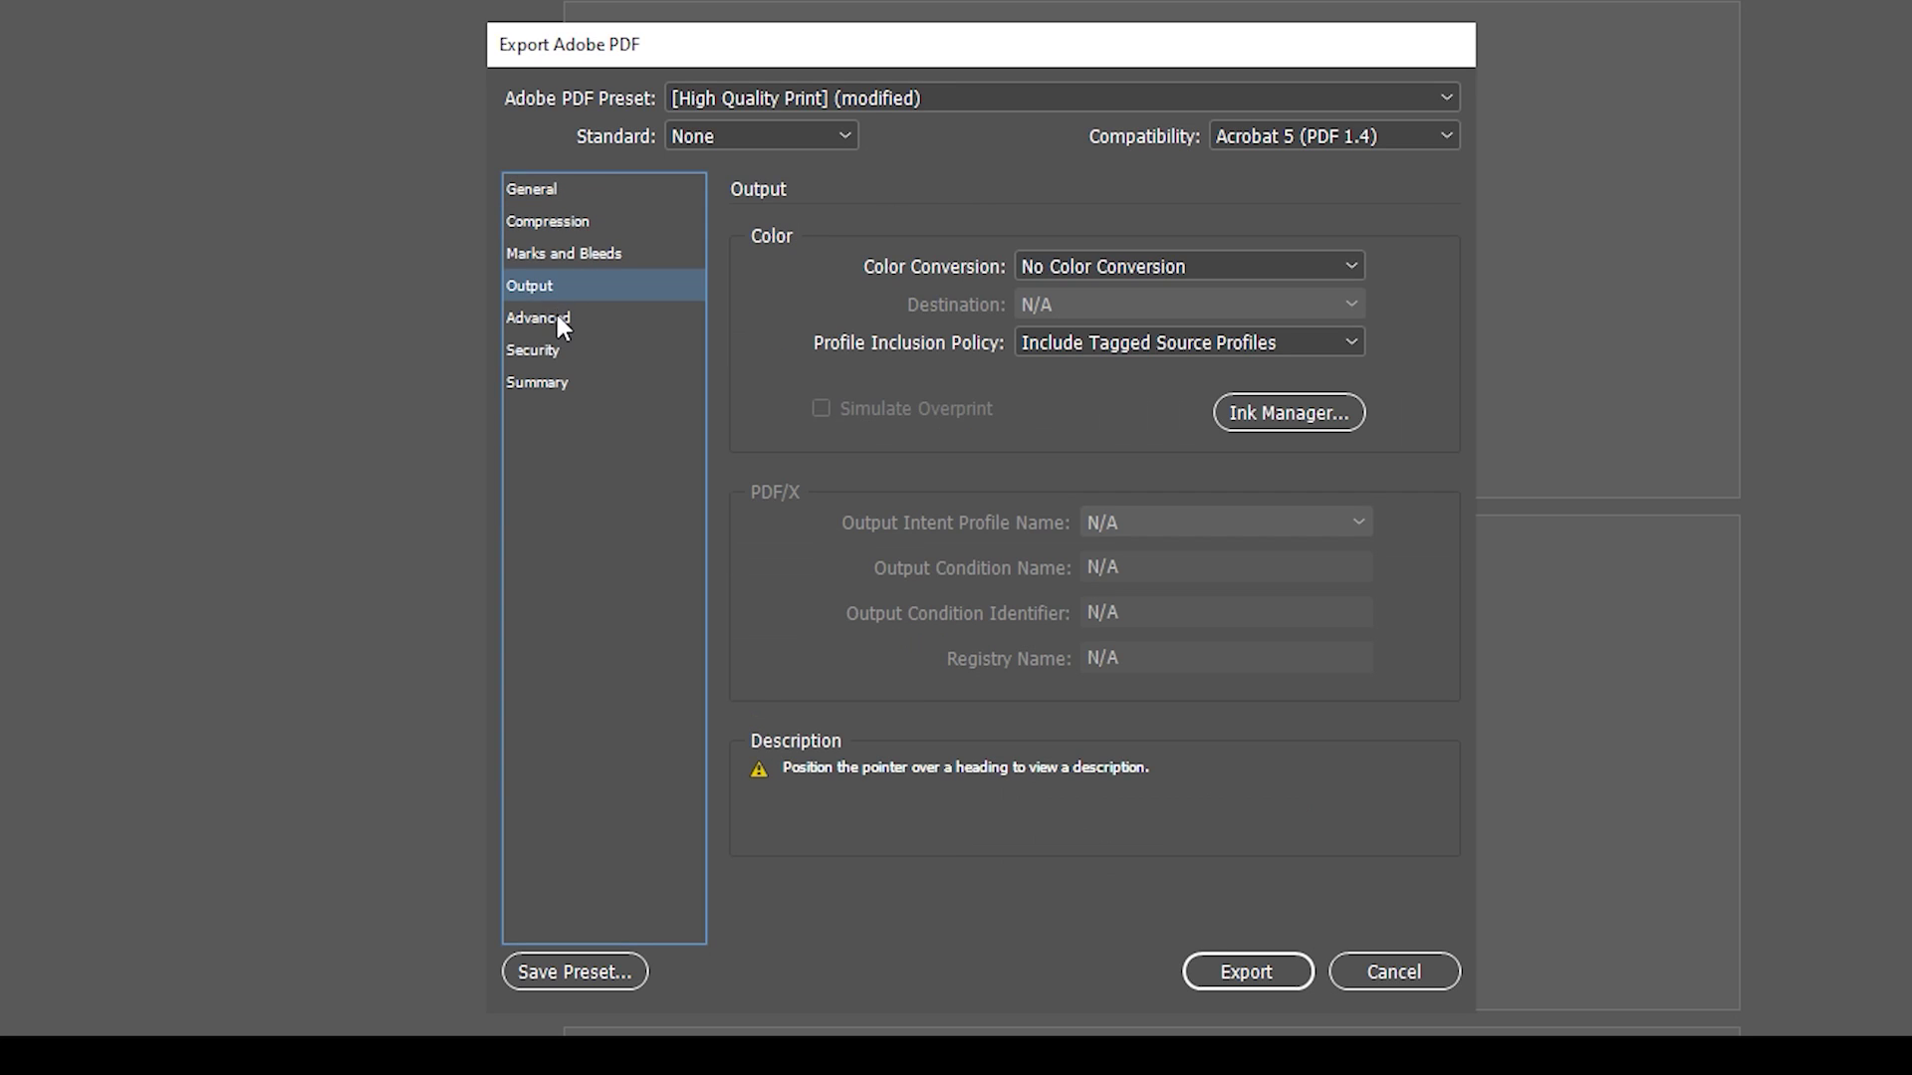
left_click(555, 317)
left_click(557, 350)
left_click(548, 377)
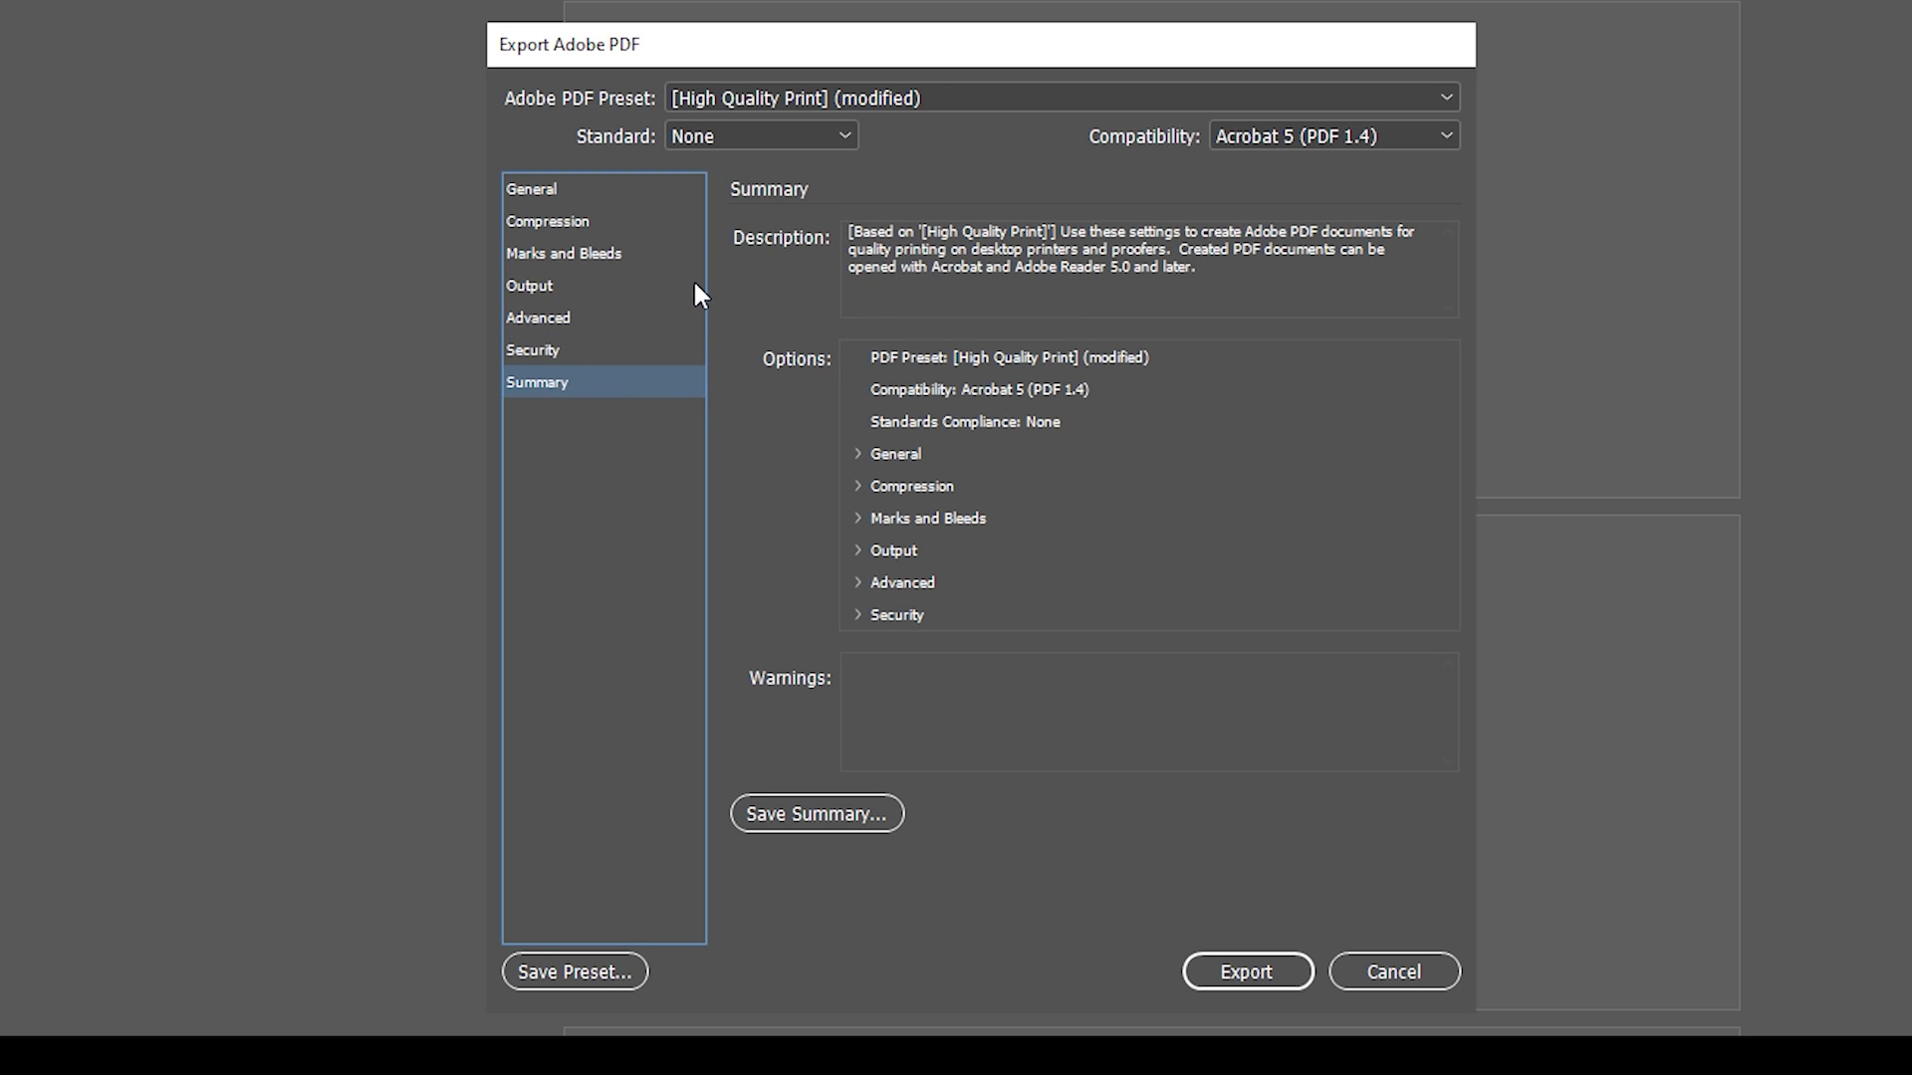
left_click(557, 200)
left_click(567, 229)
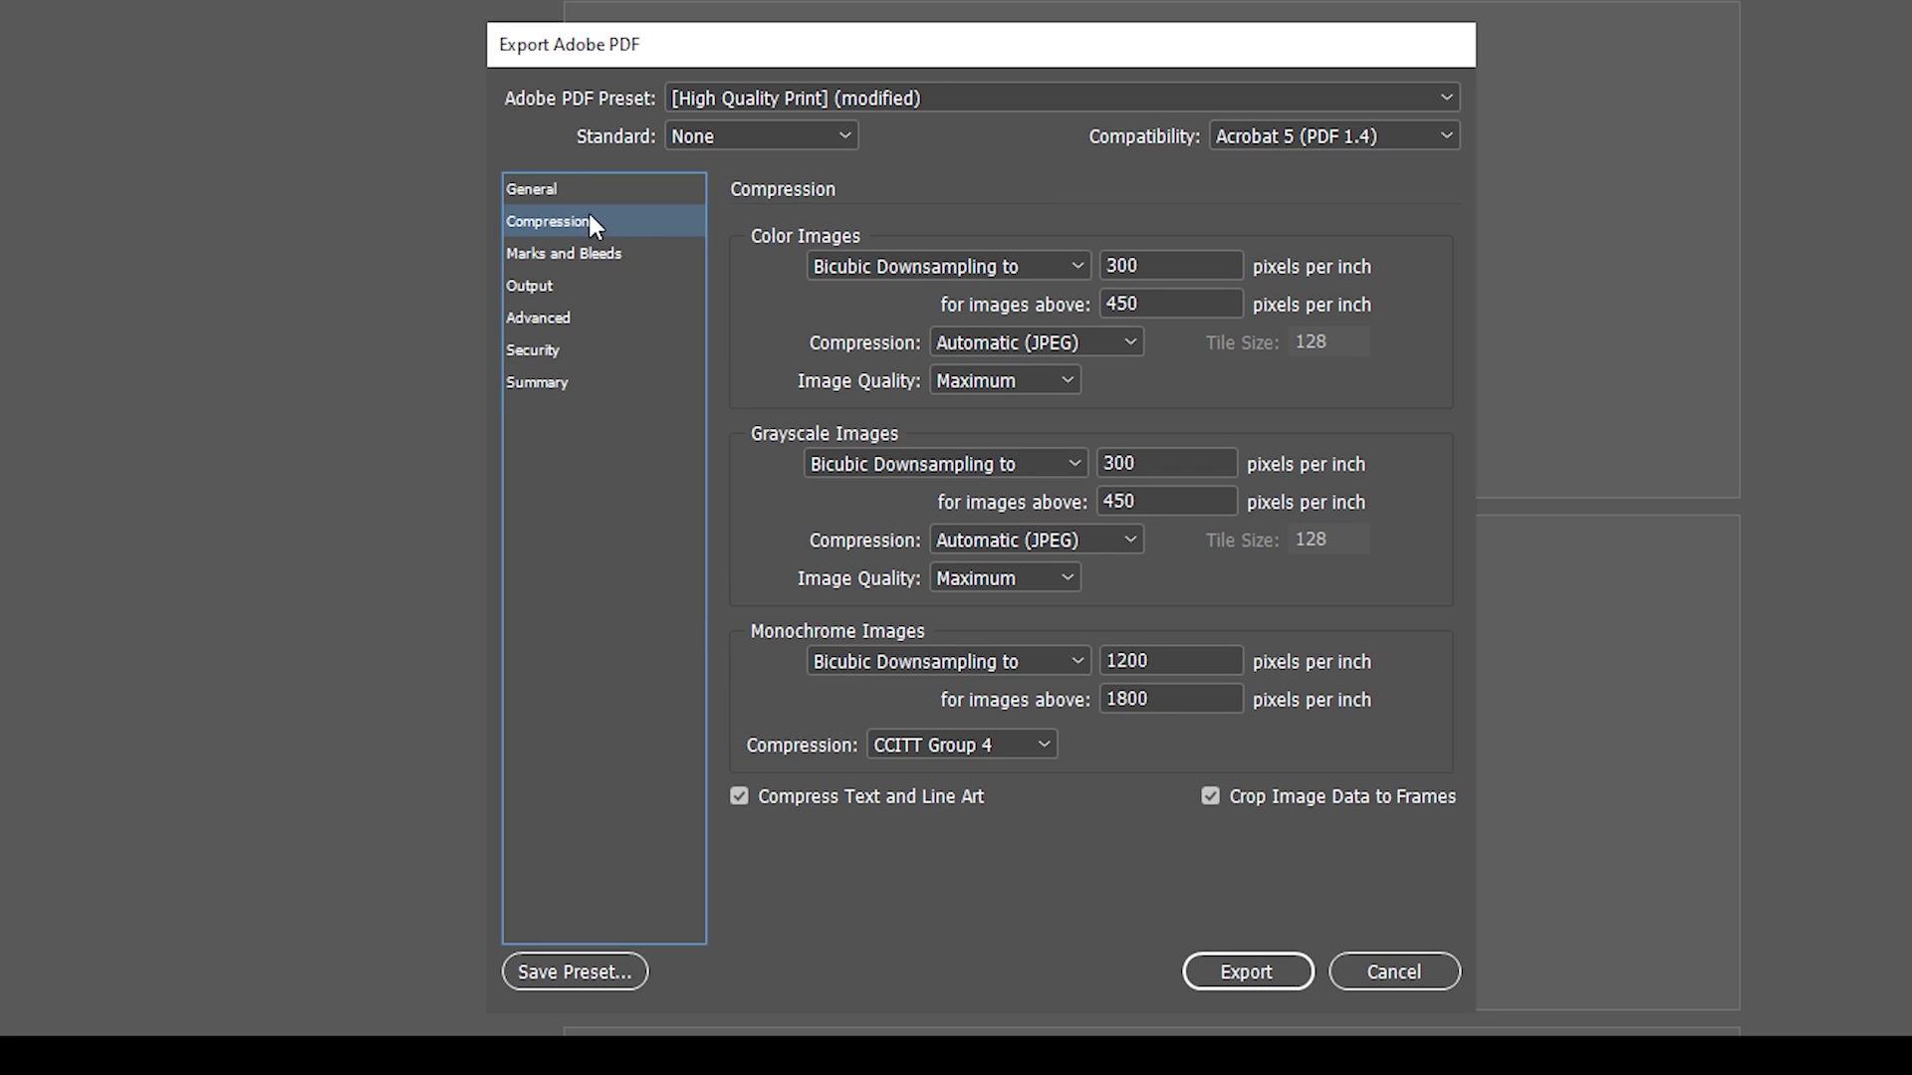
Review the Color, Grayscale and Monochrome downsampling resolution and threshold values
key("Tab")
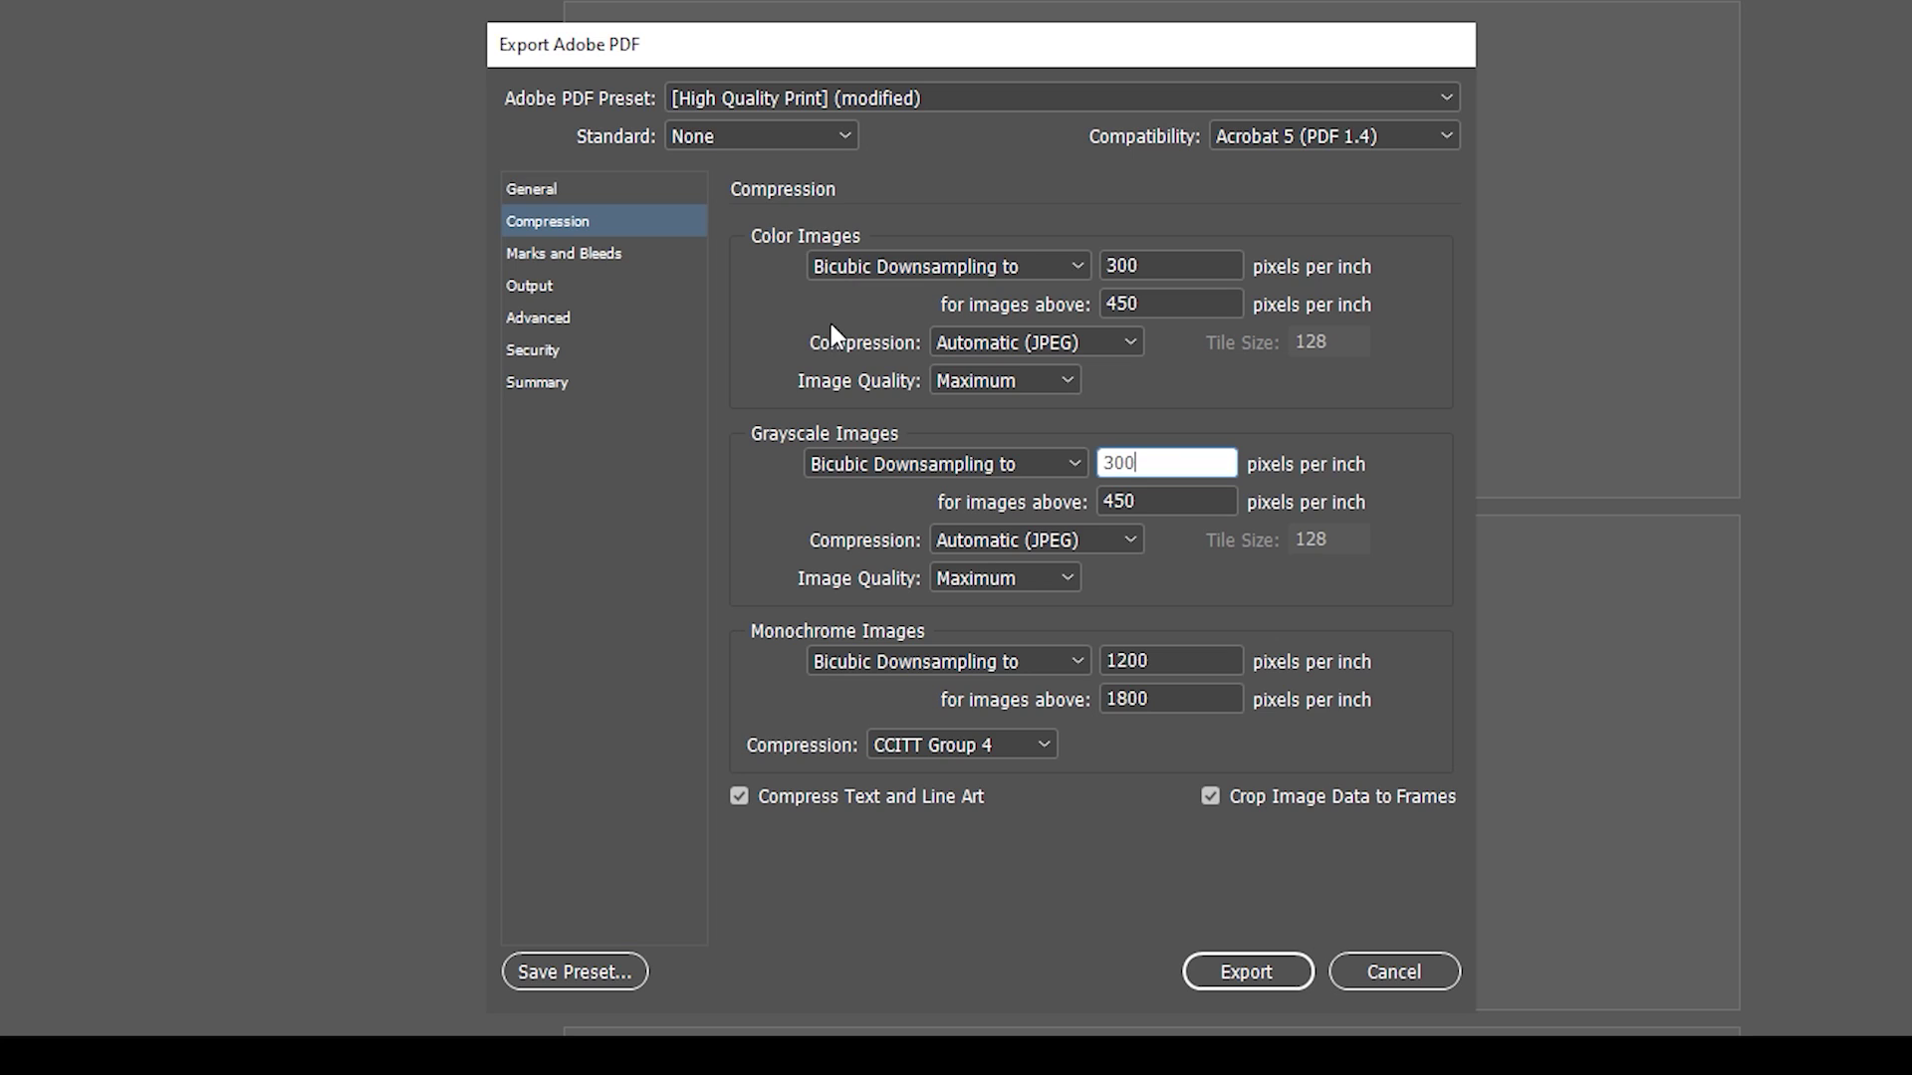
left_click(1166, 272)
left_click(1165, 309)
left_click(1174, 469)
left_click(1166, 502)
left_click(1155, 666)
left_click(1161, 704)
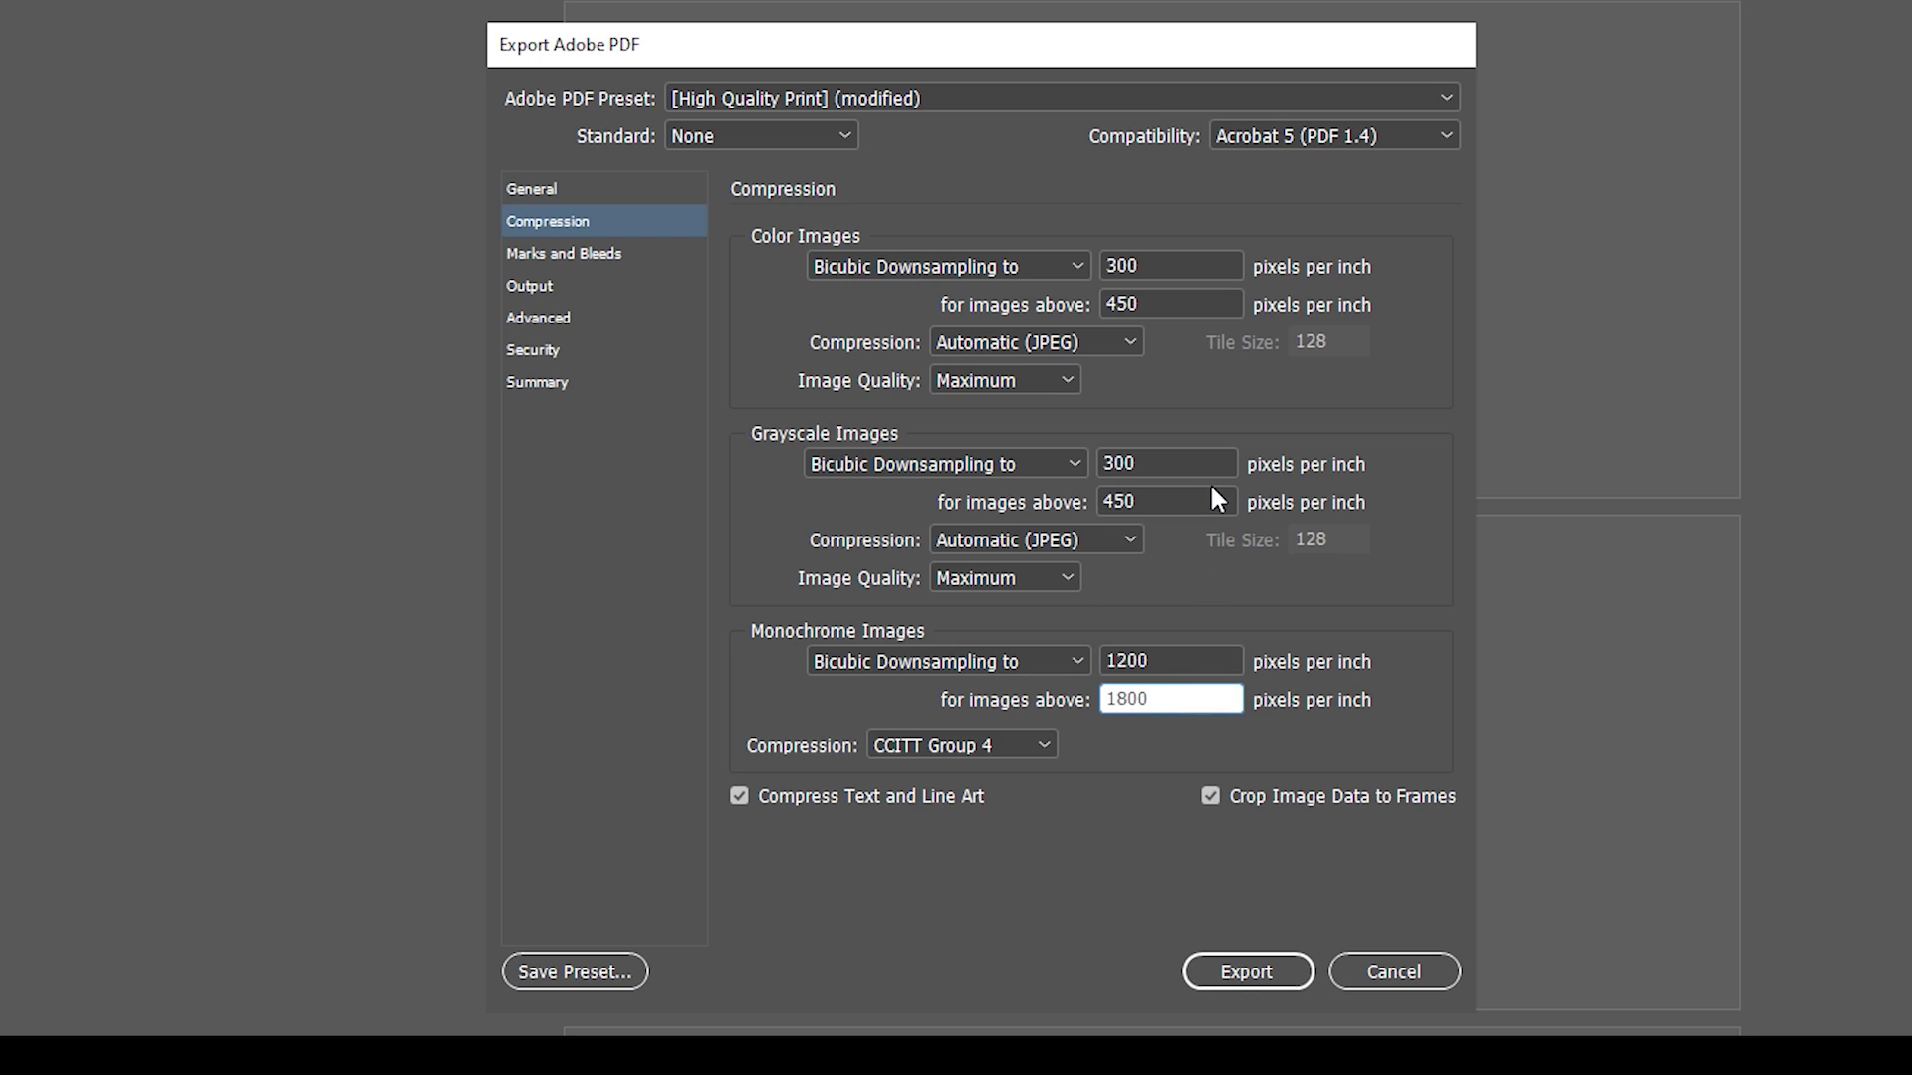
left_click(1186, 274)
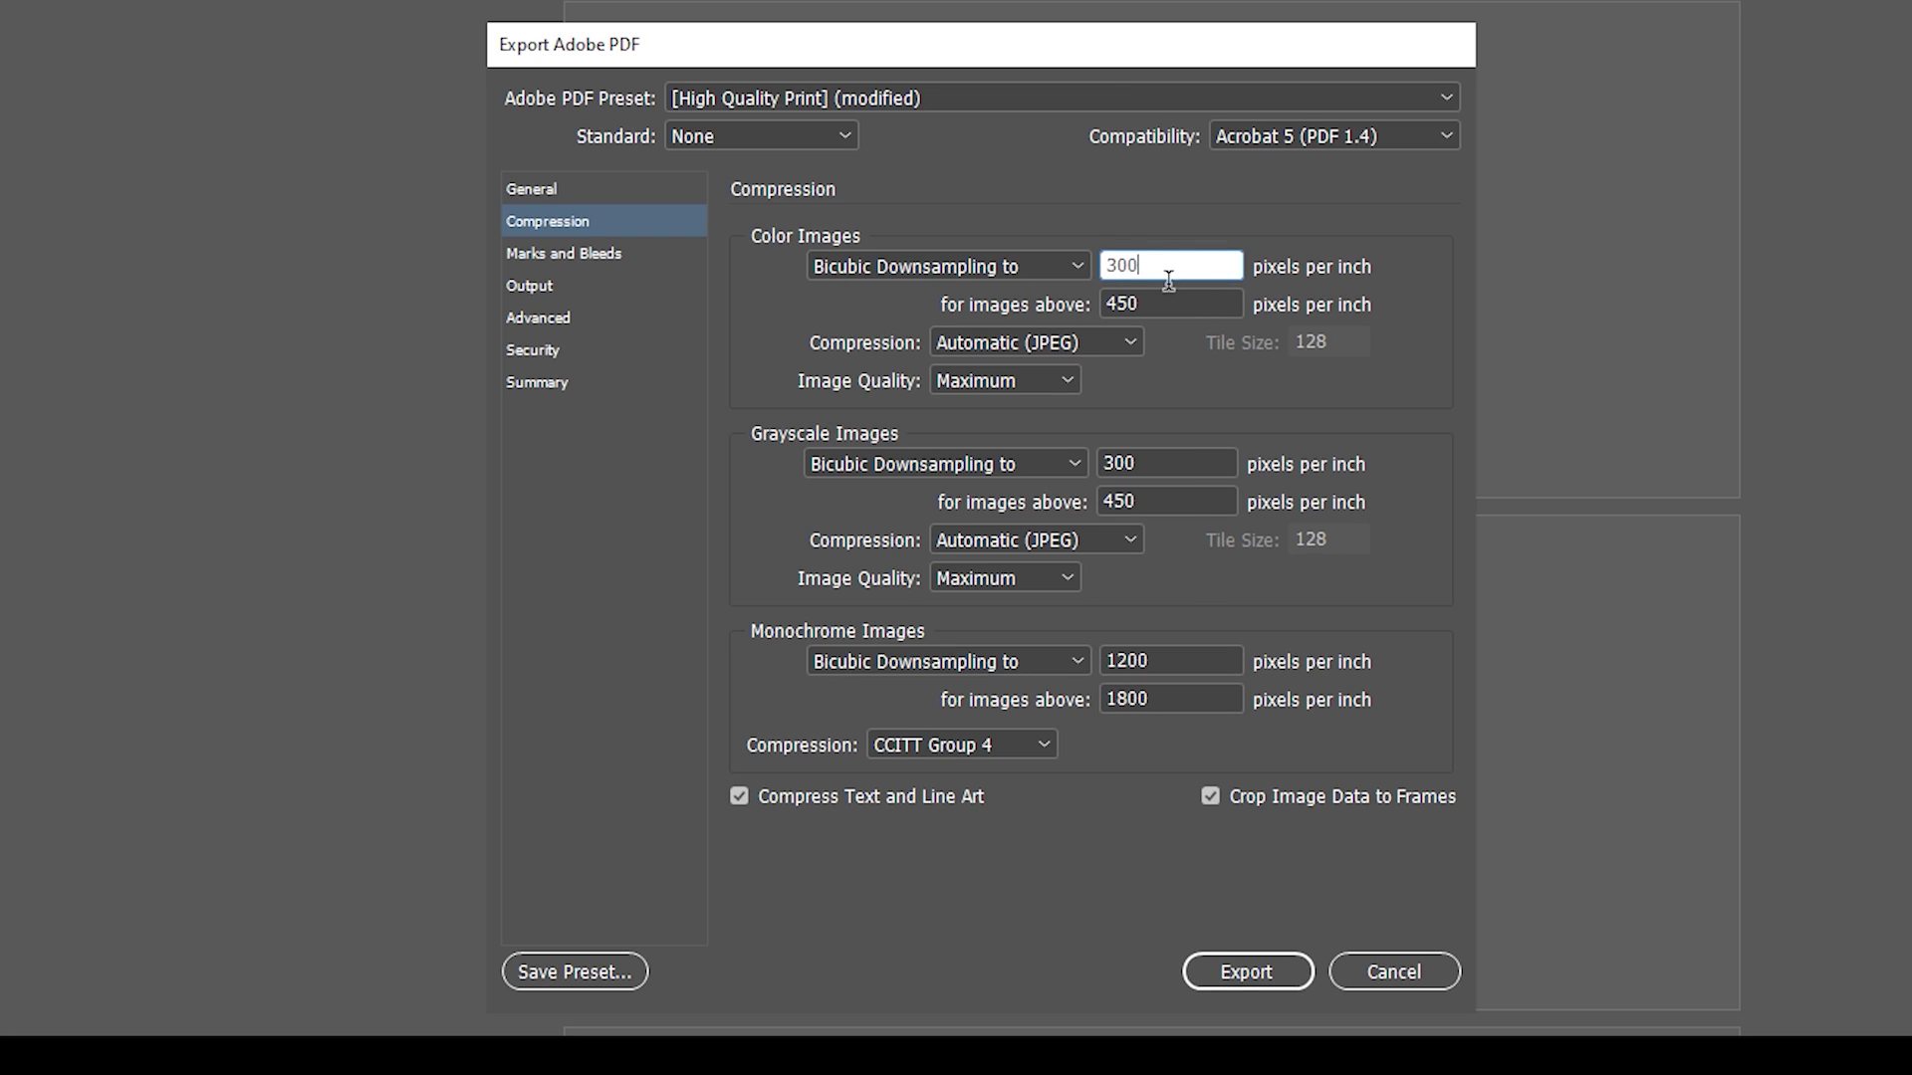
Check the 300 ppi colour and grayscale values and 450 threshold, then export the PDF
left_click(1195, 273)
double_click(1111, 313)
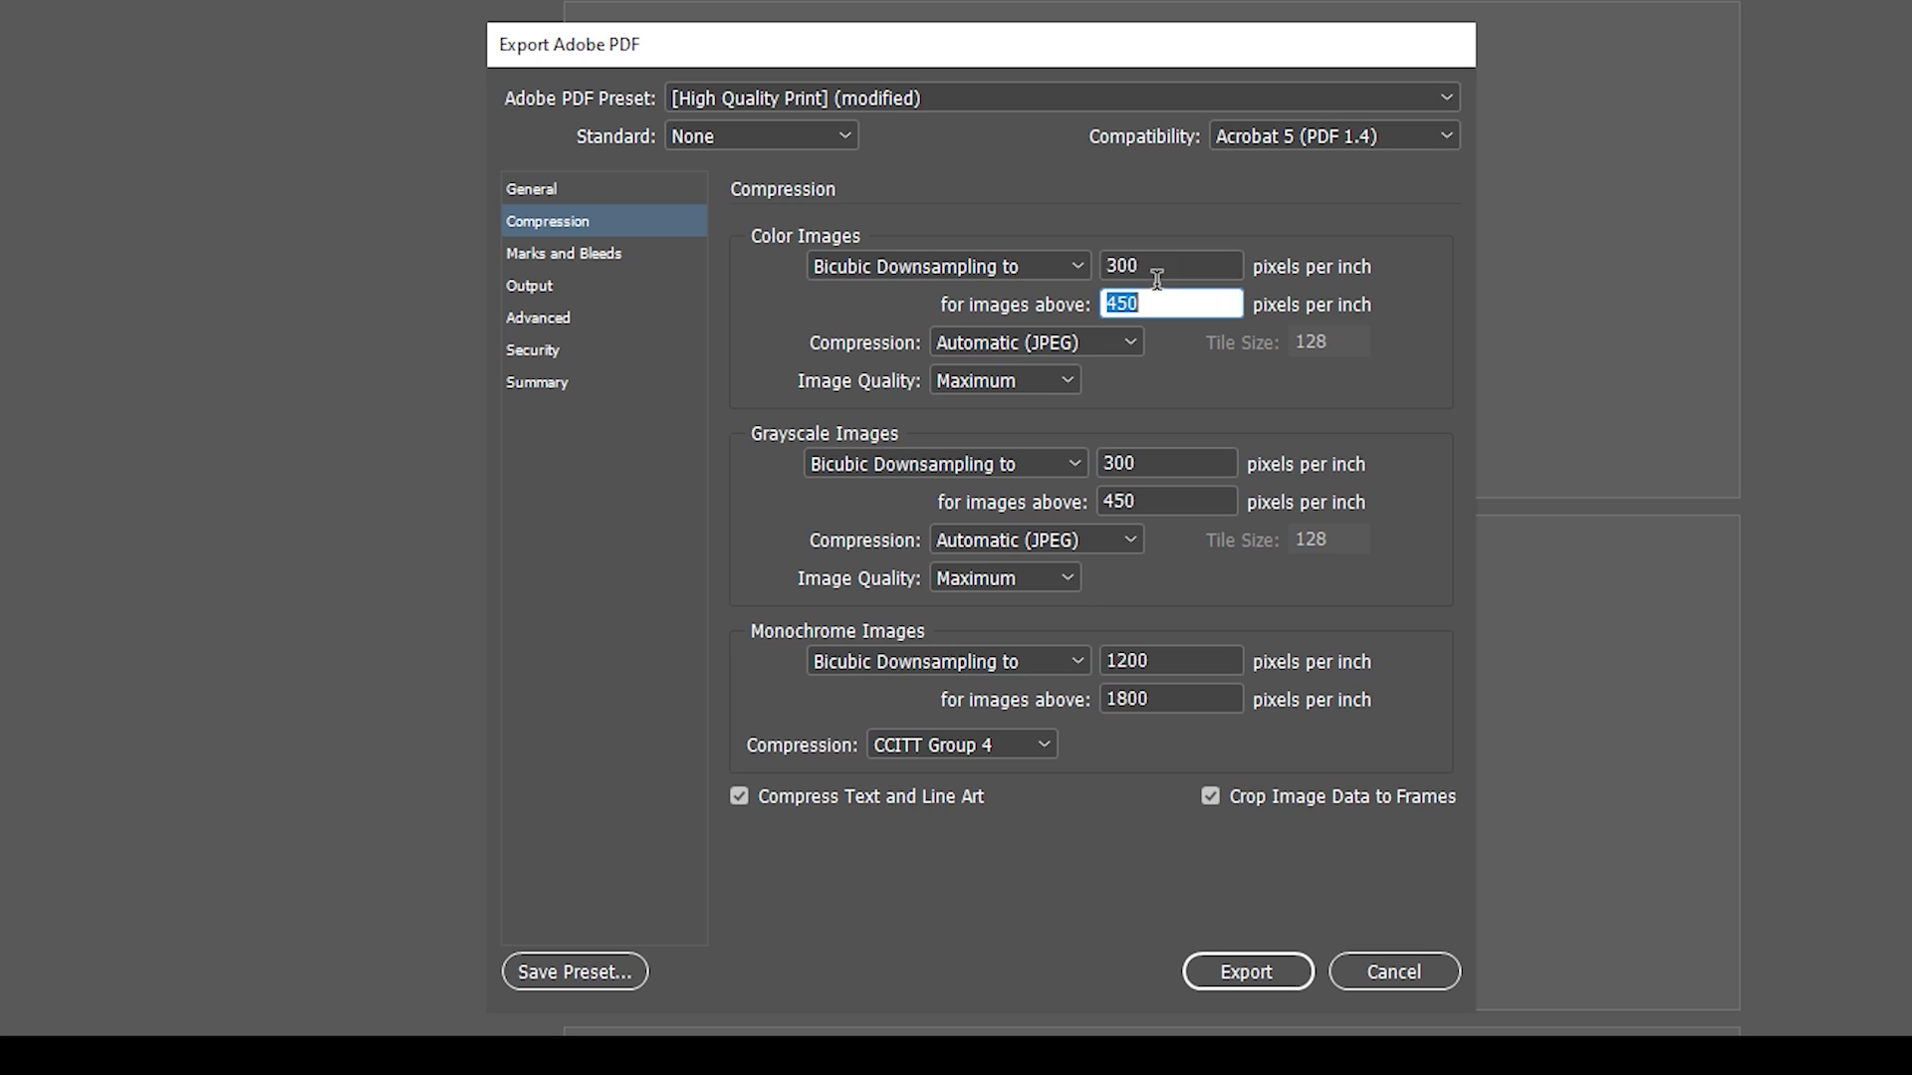
double_click(1124, 277)
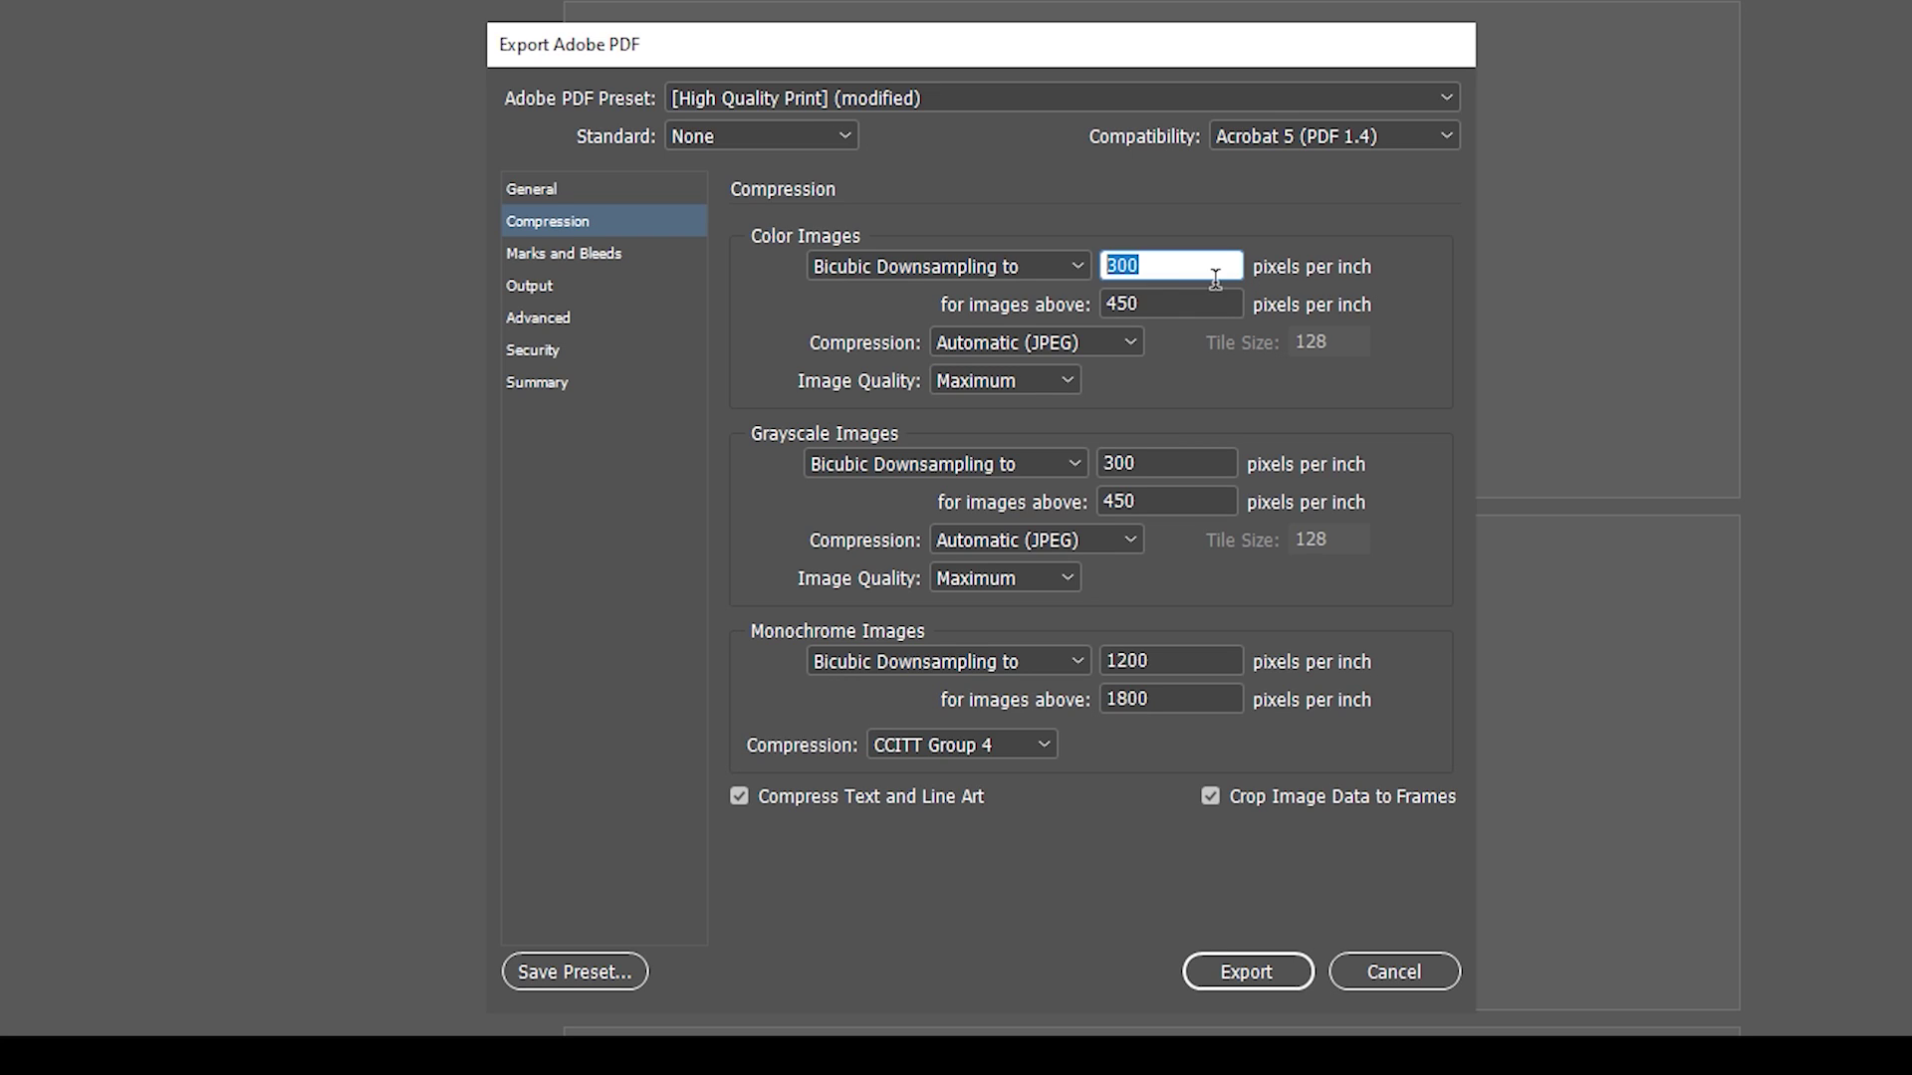
left_click(1143, 311)
left_click(1138, 314)
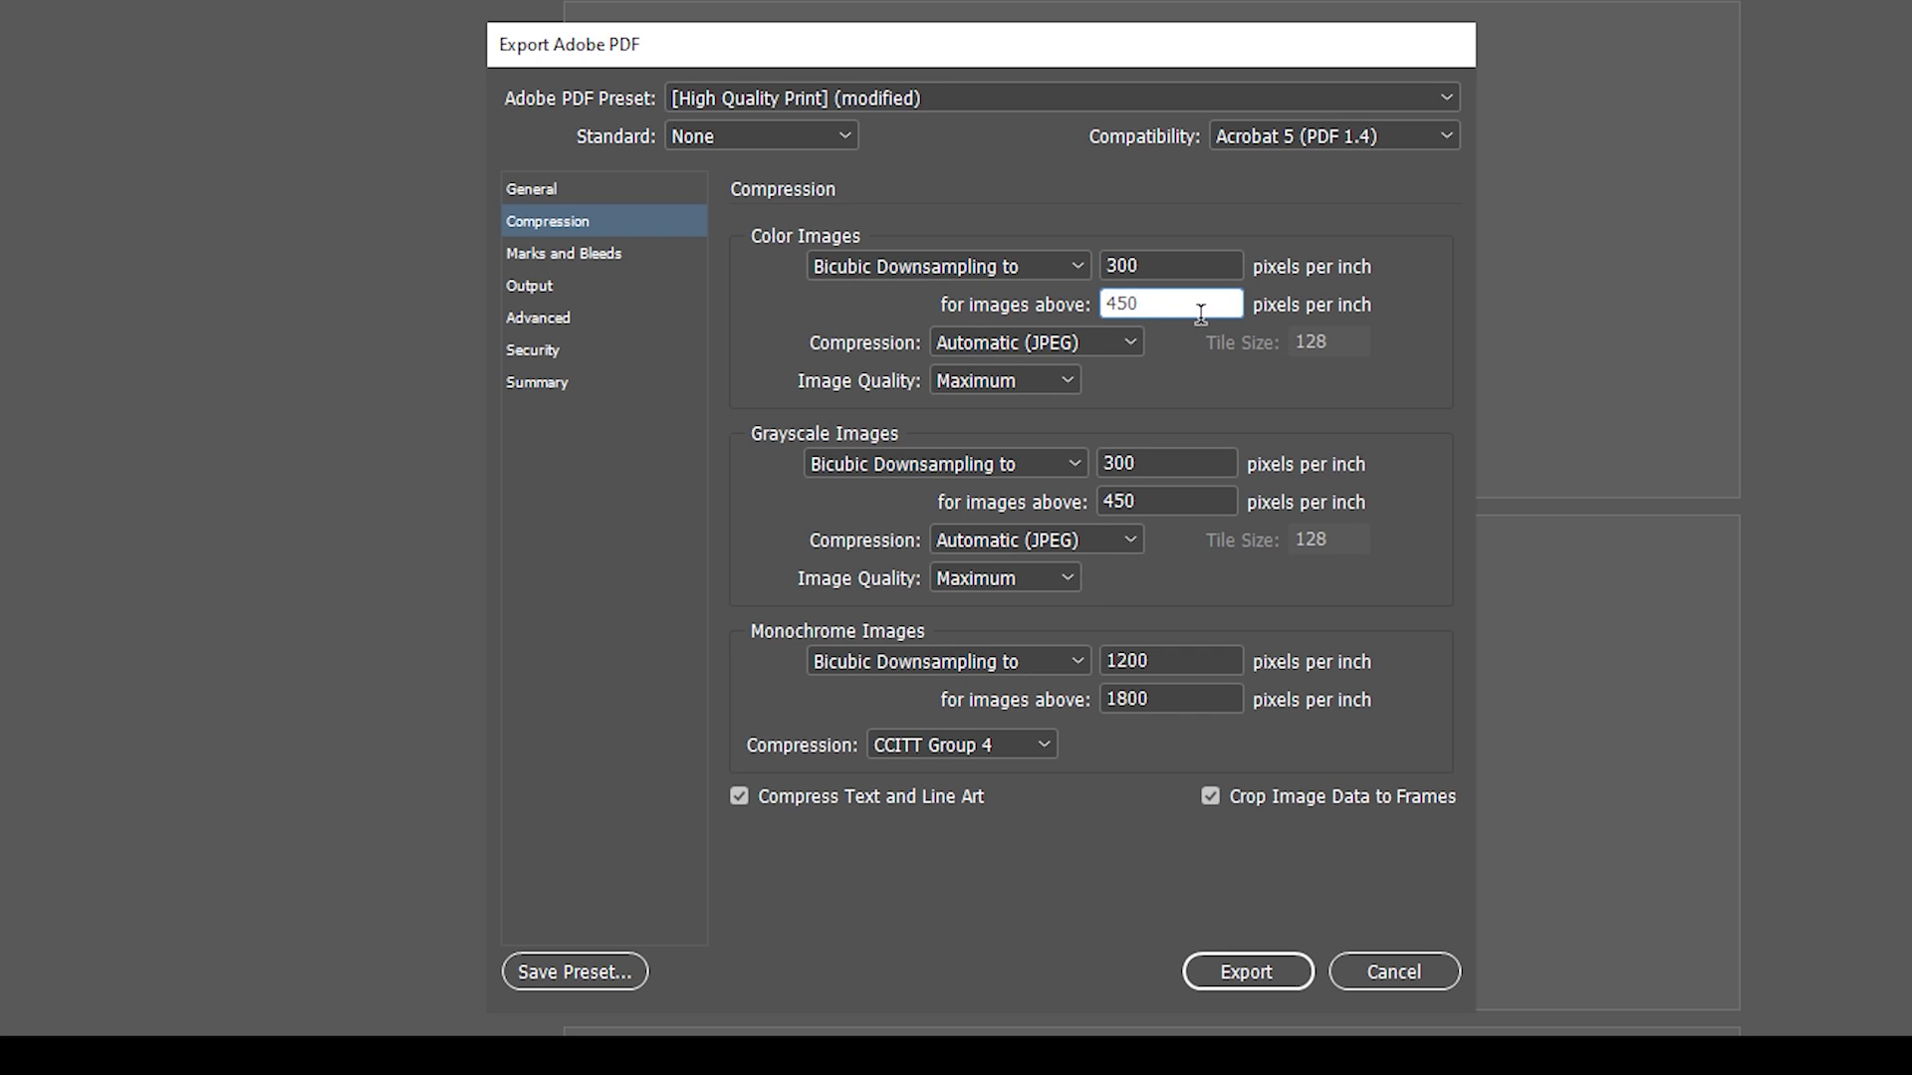
double_click(1144, 472)
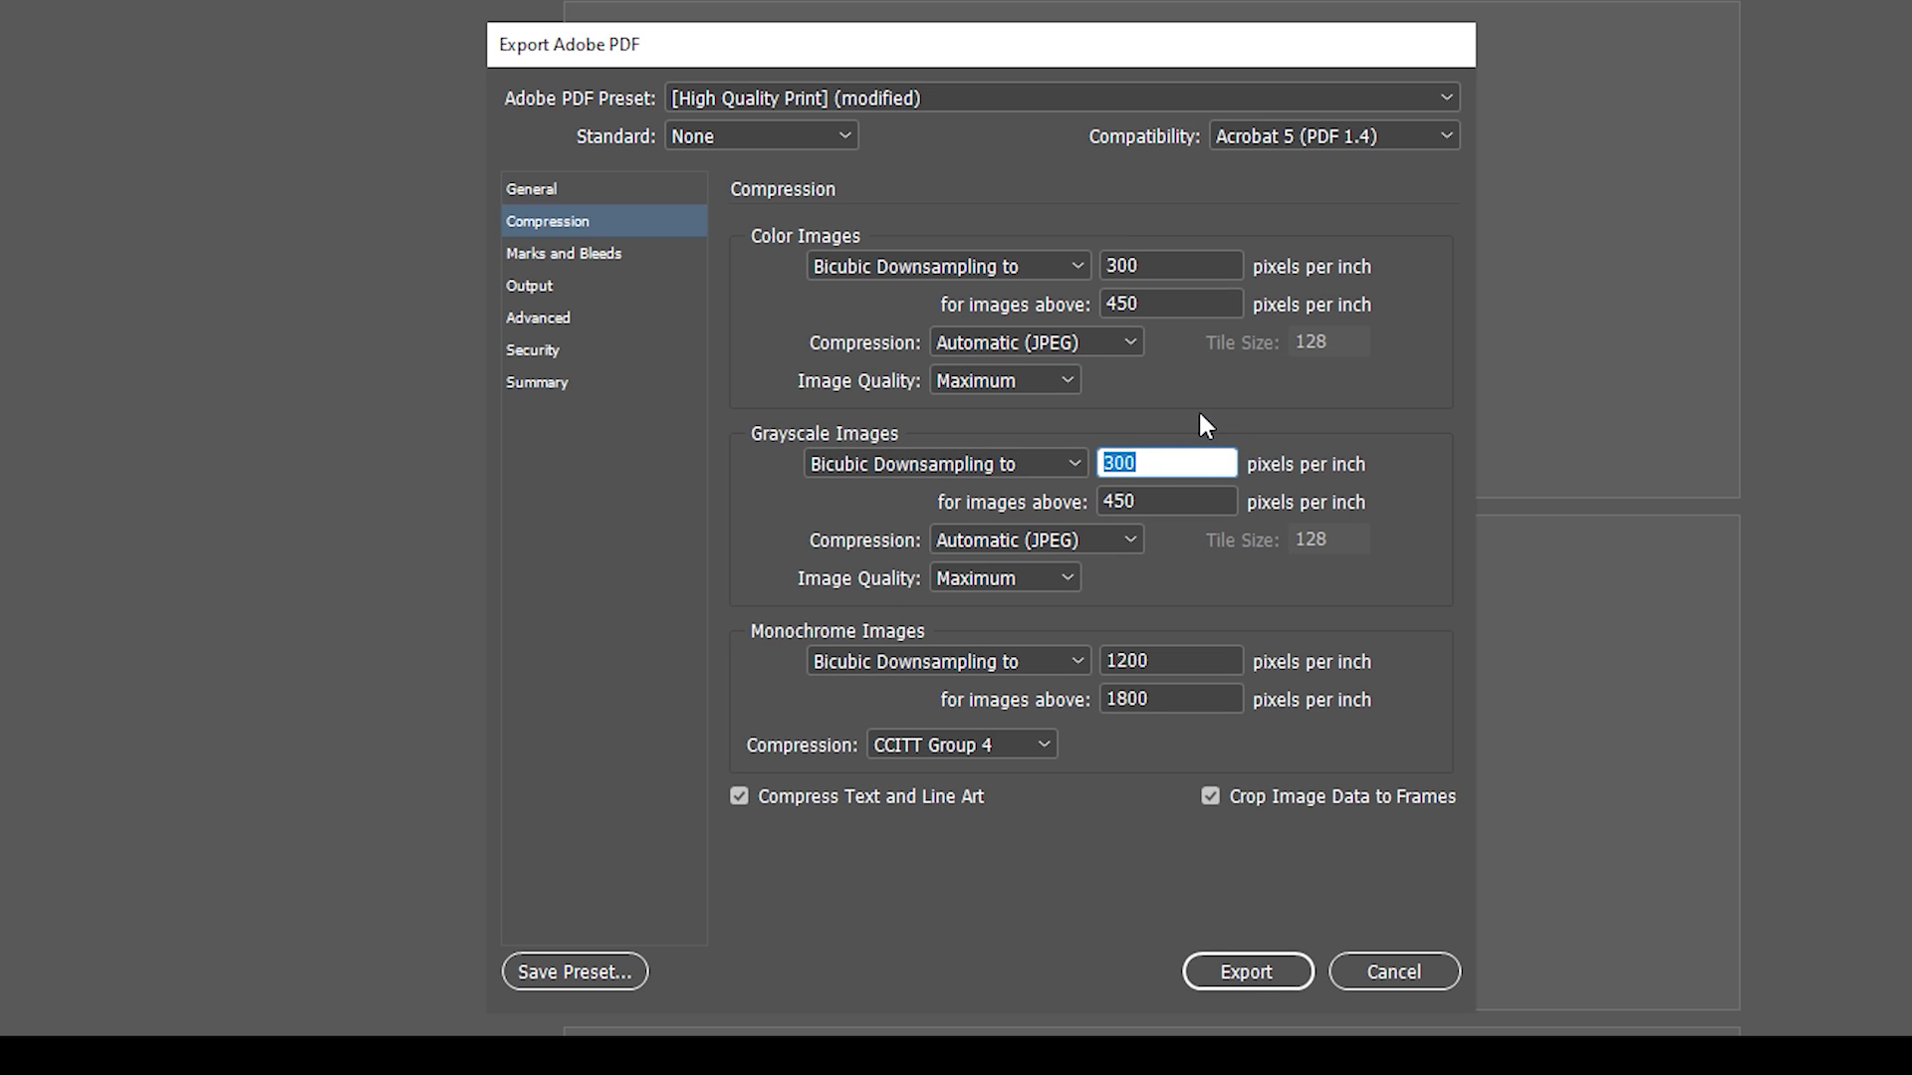
left_click(1245, 972)
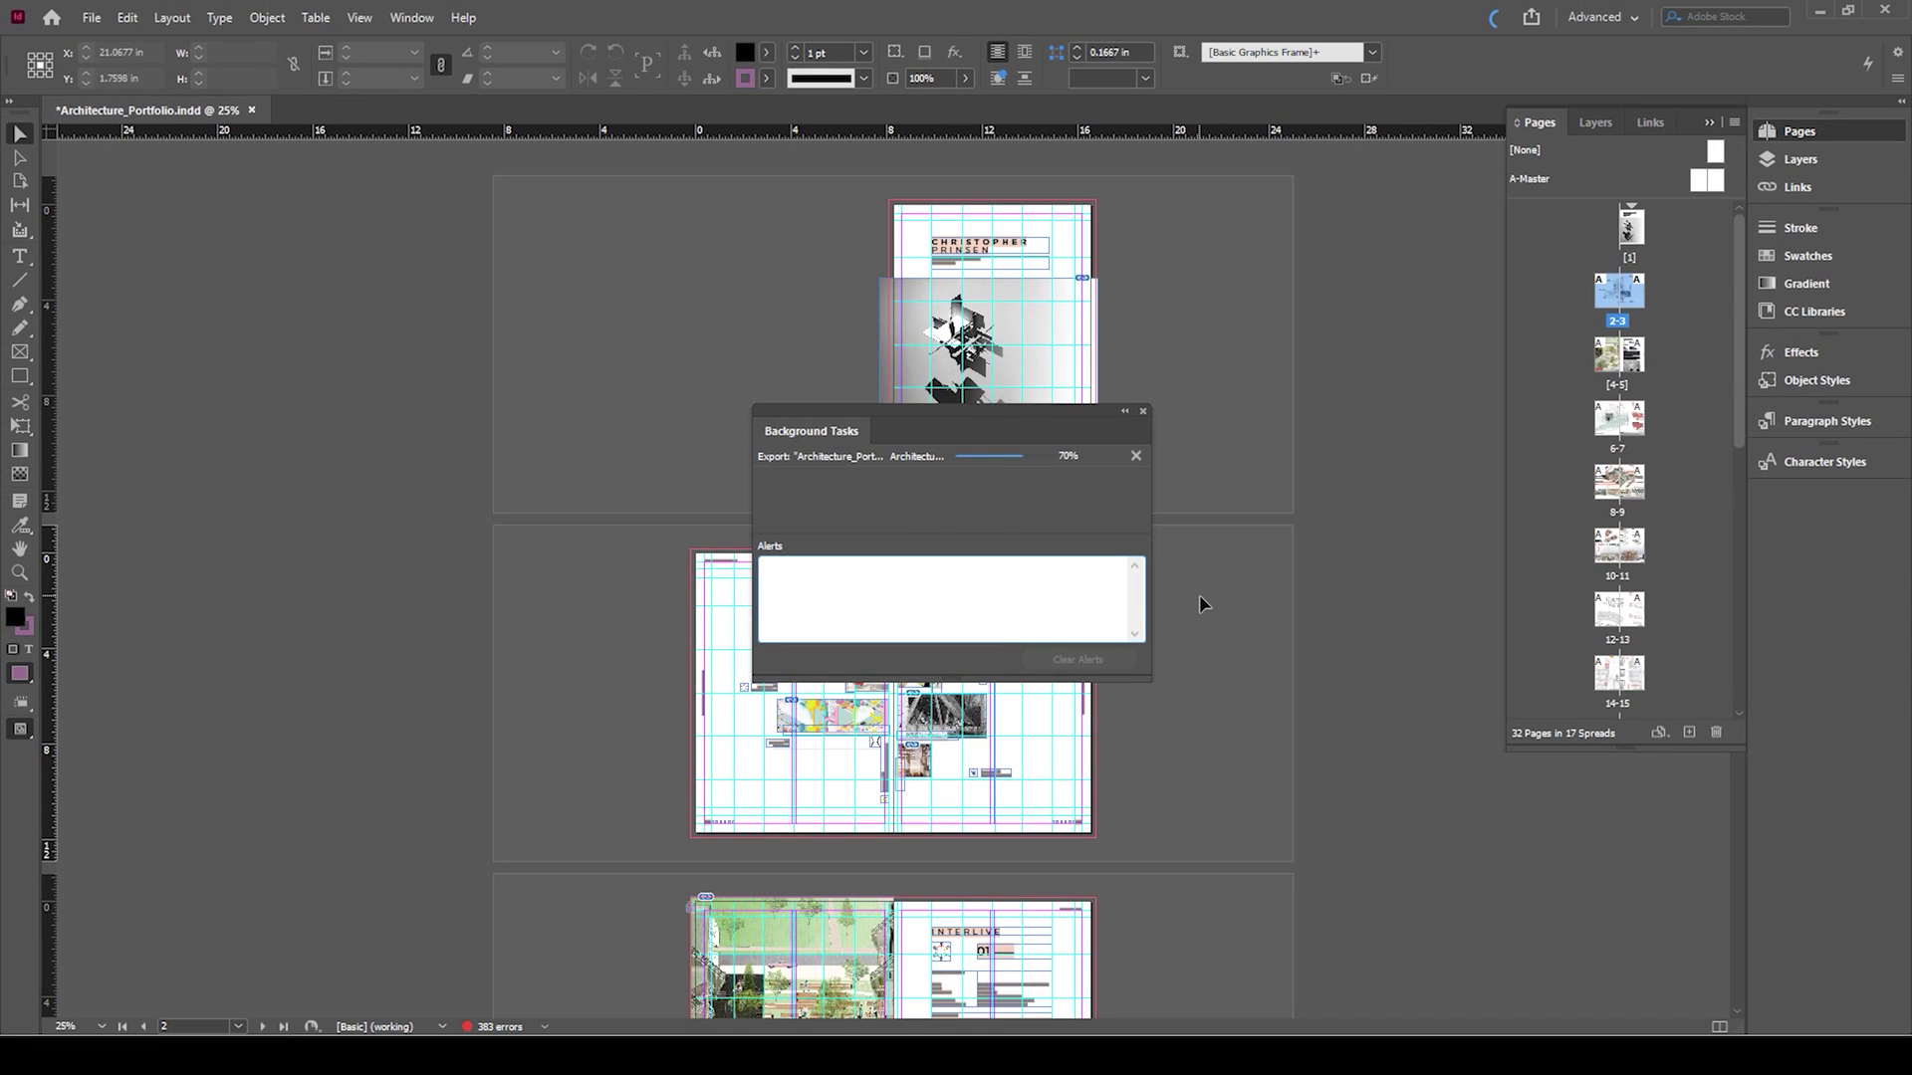
left_click(1143, 411)
key("super+d")
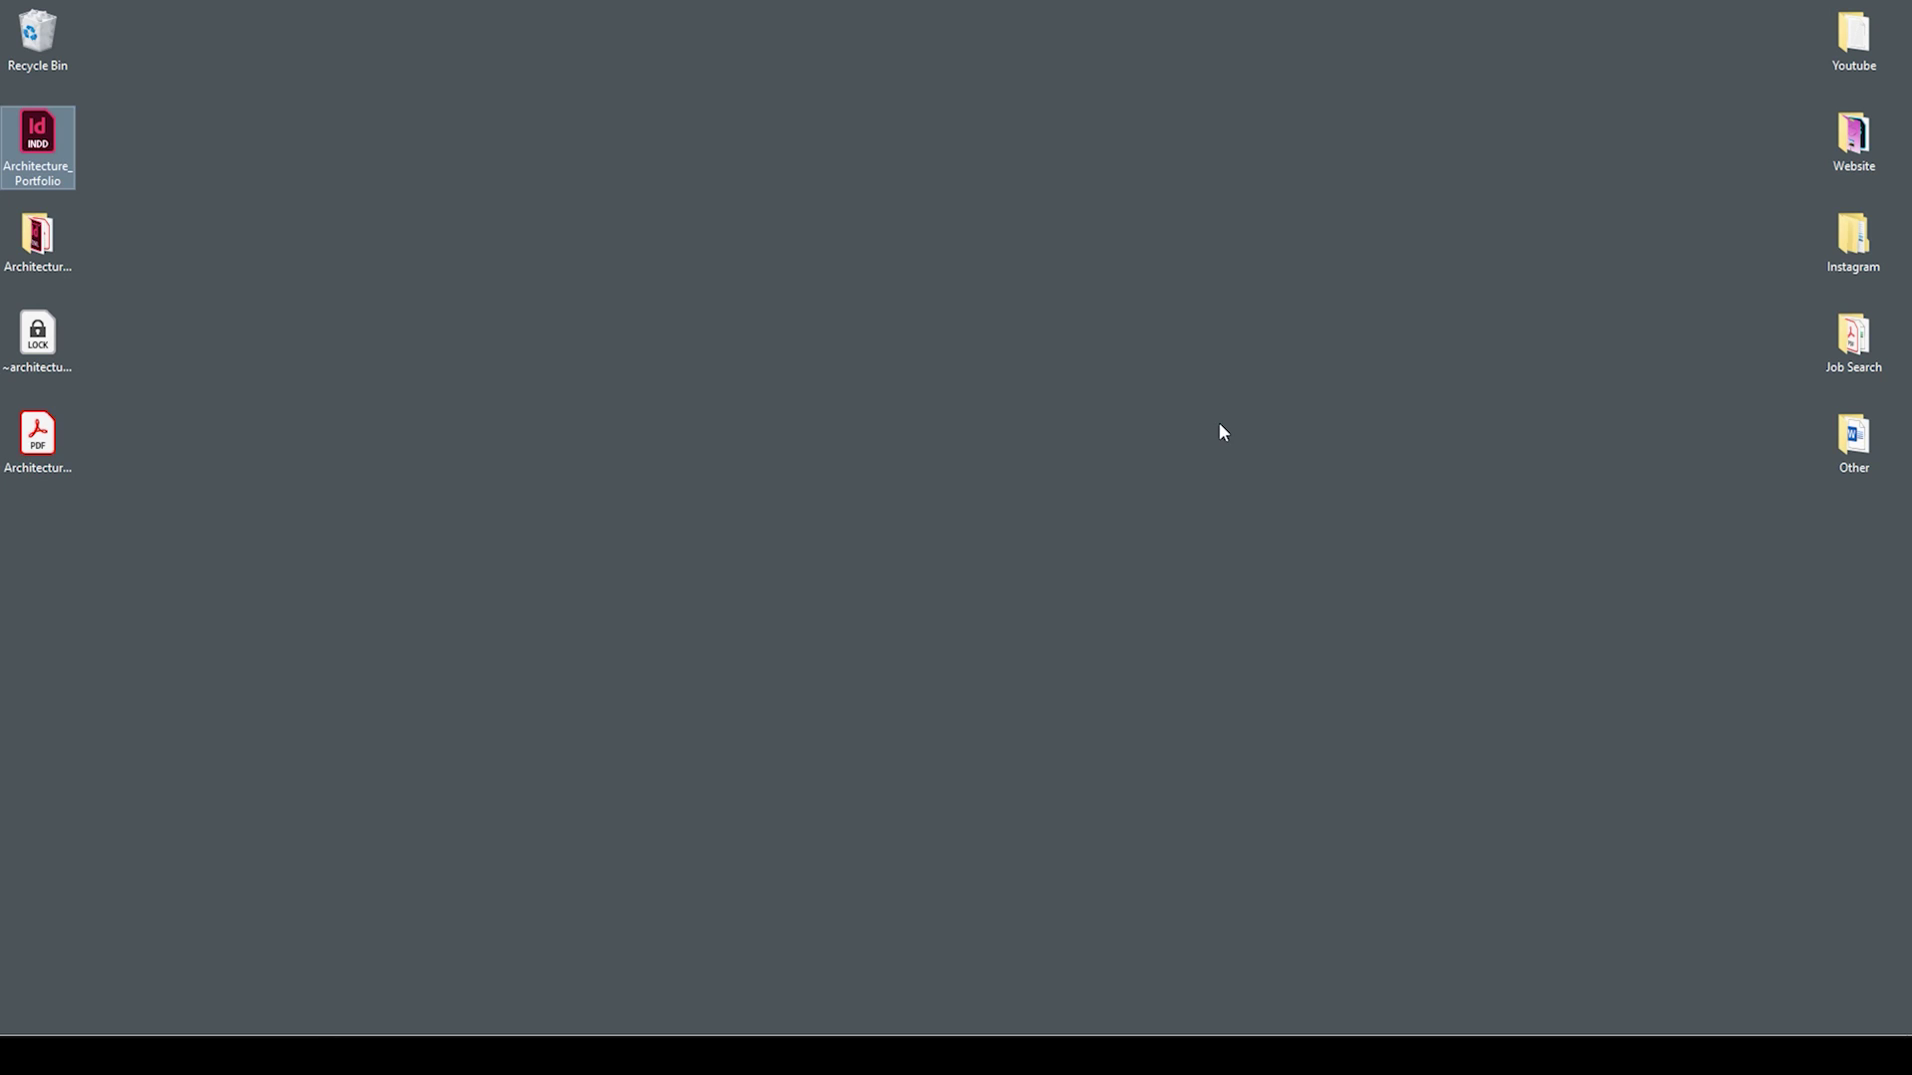
right_click(64, 456)
left_click(136, 874)
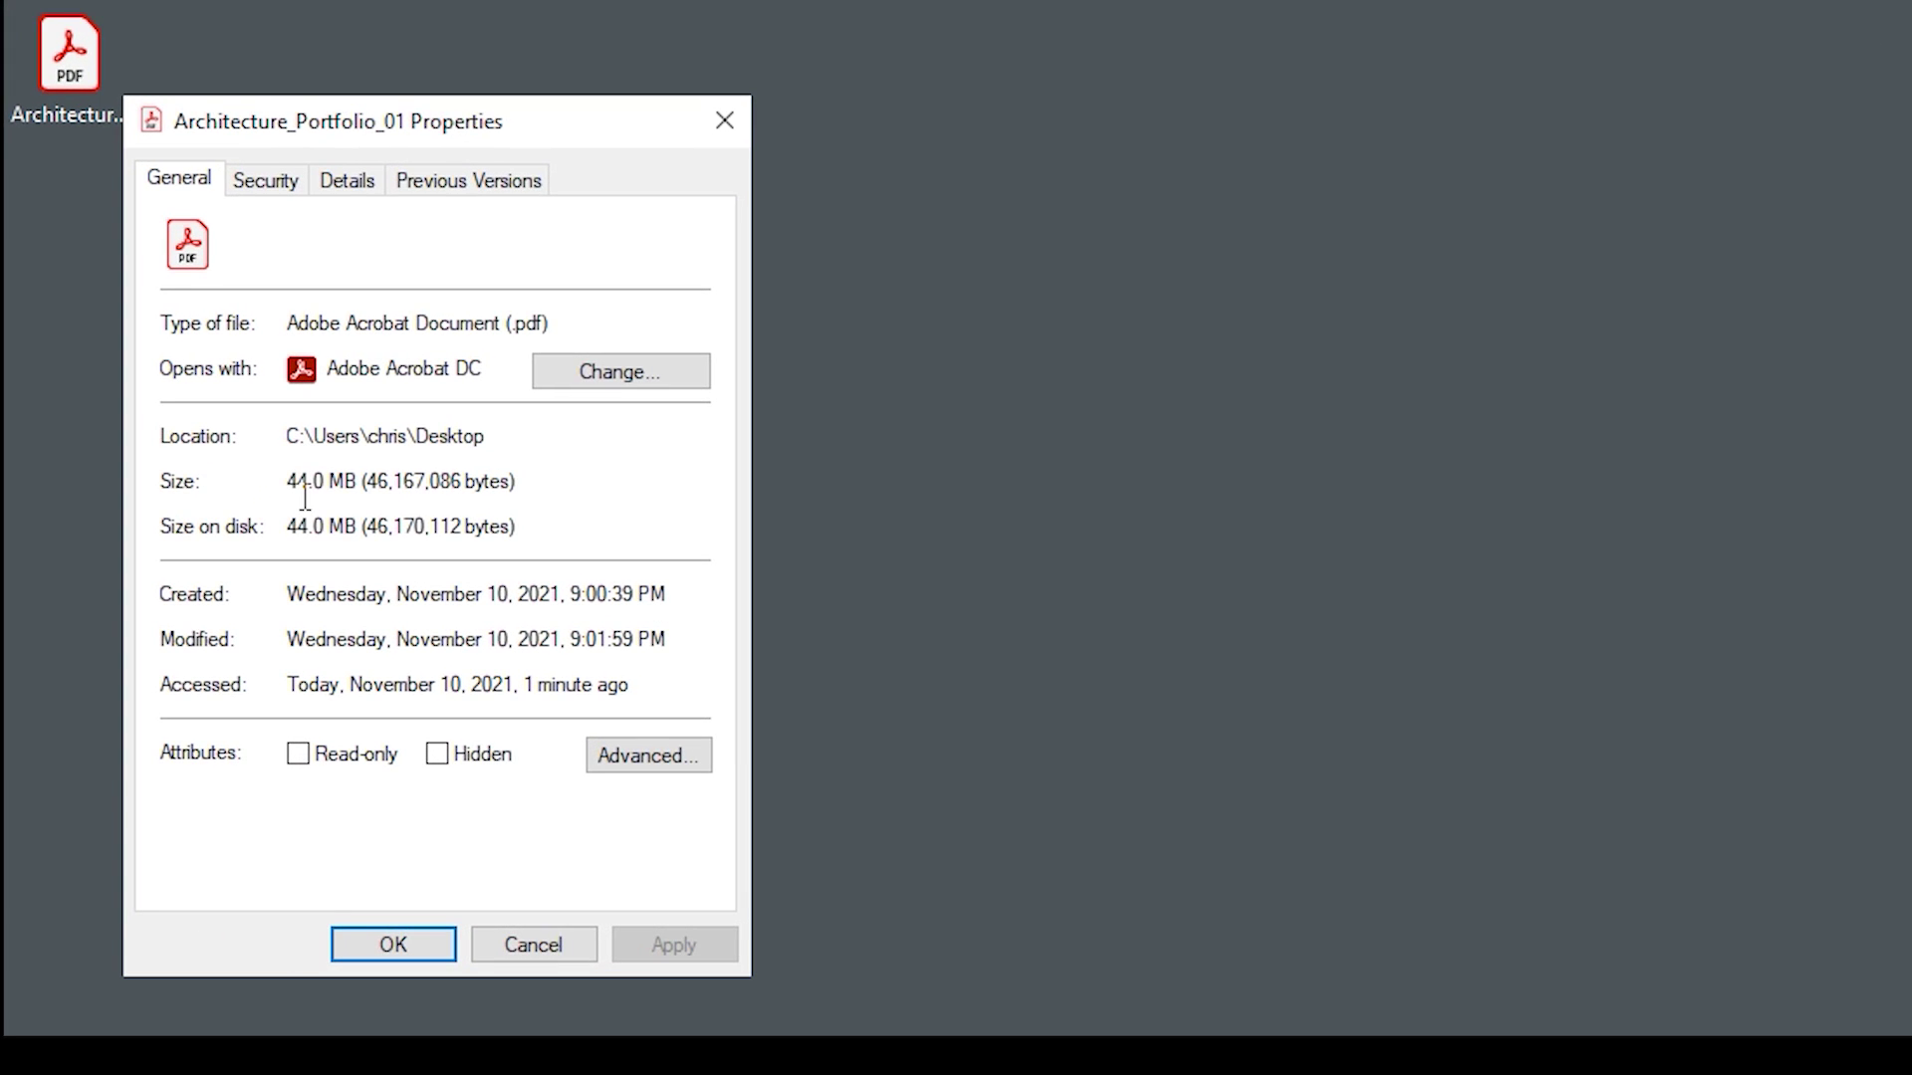
left_click_drag(306, 498, 367, 503)
left_click(391, 494)
left_click(432, 943)
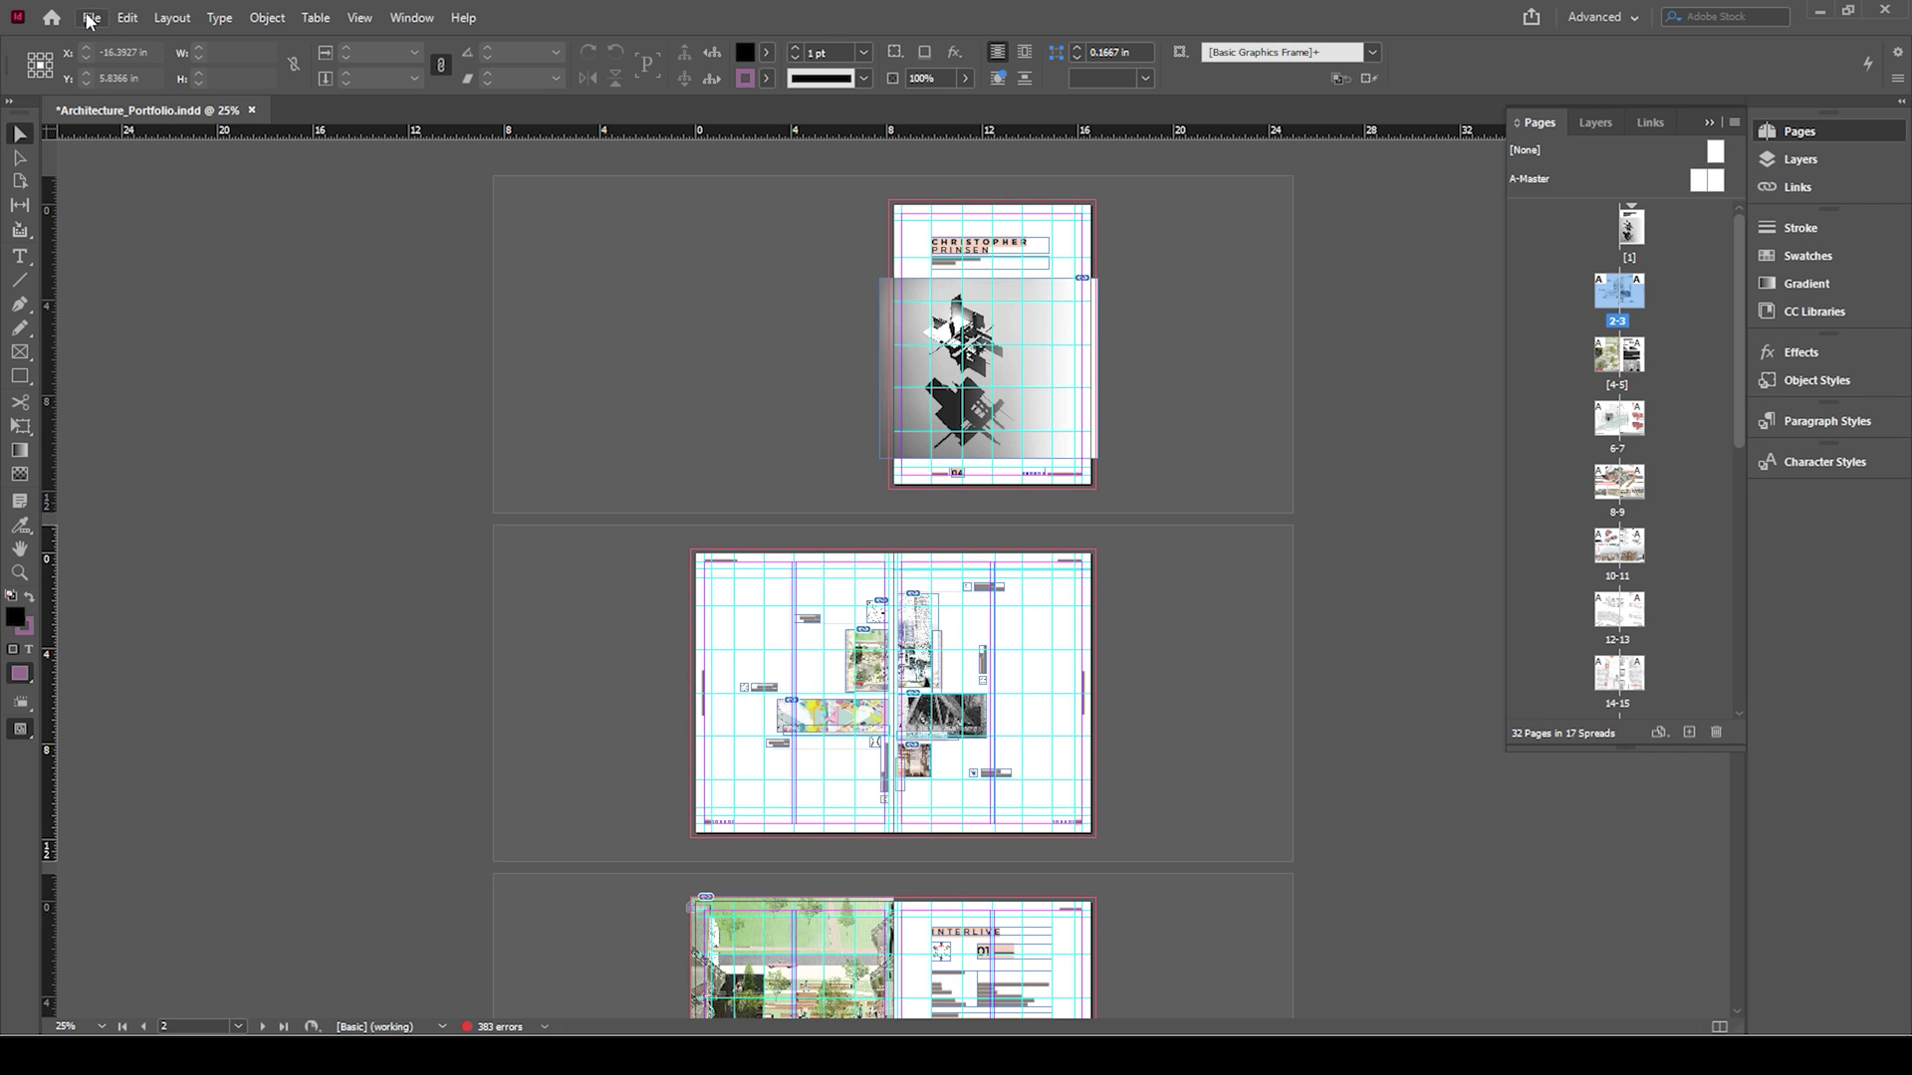
Export the document again as Architecture_Portfolio_02 on the Desktop
left_click(90, 16)
mouse_move(159, 390)
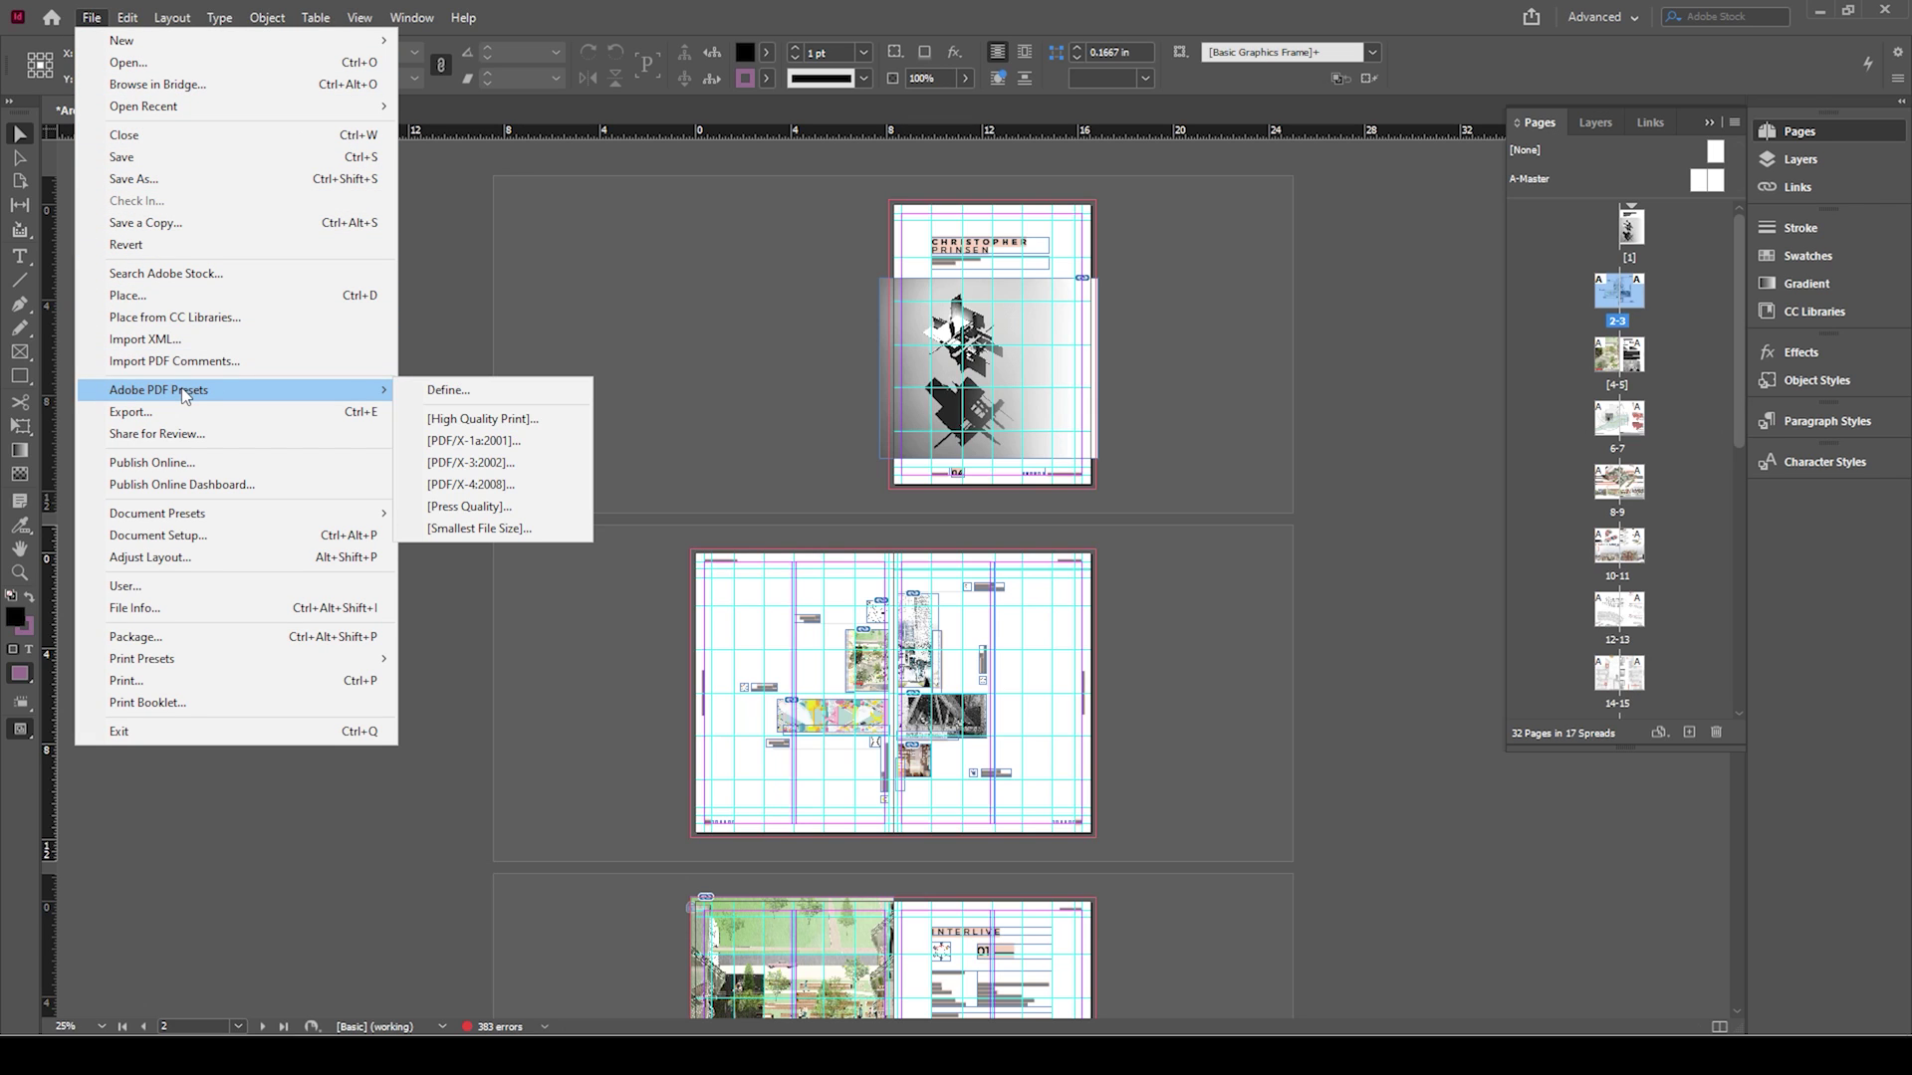
left_click(460, 419)
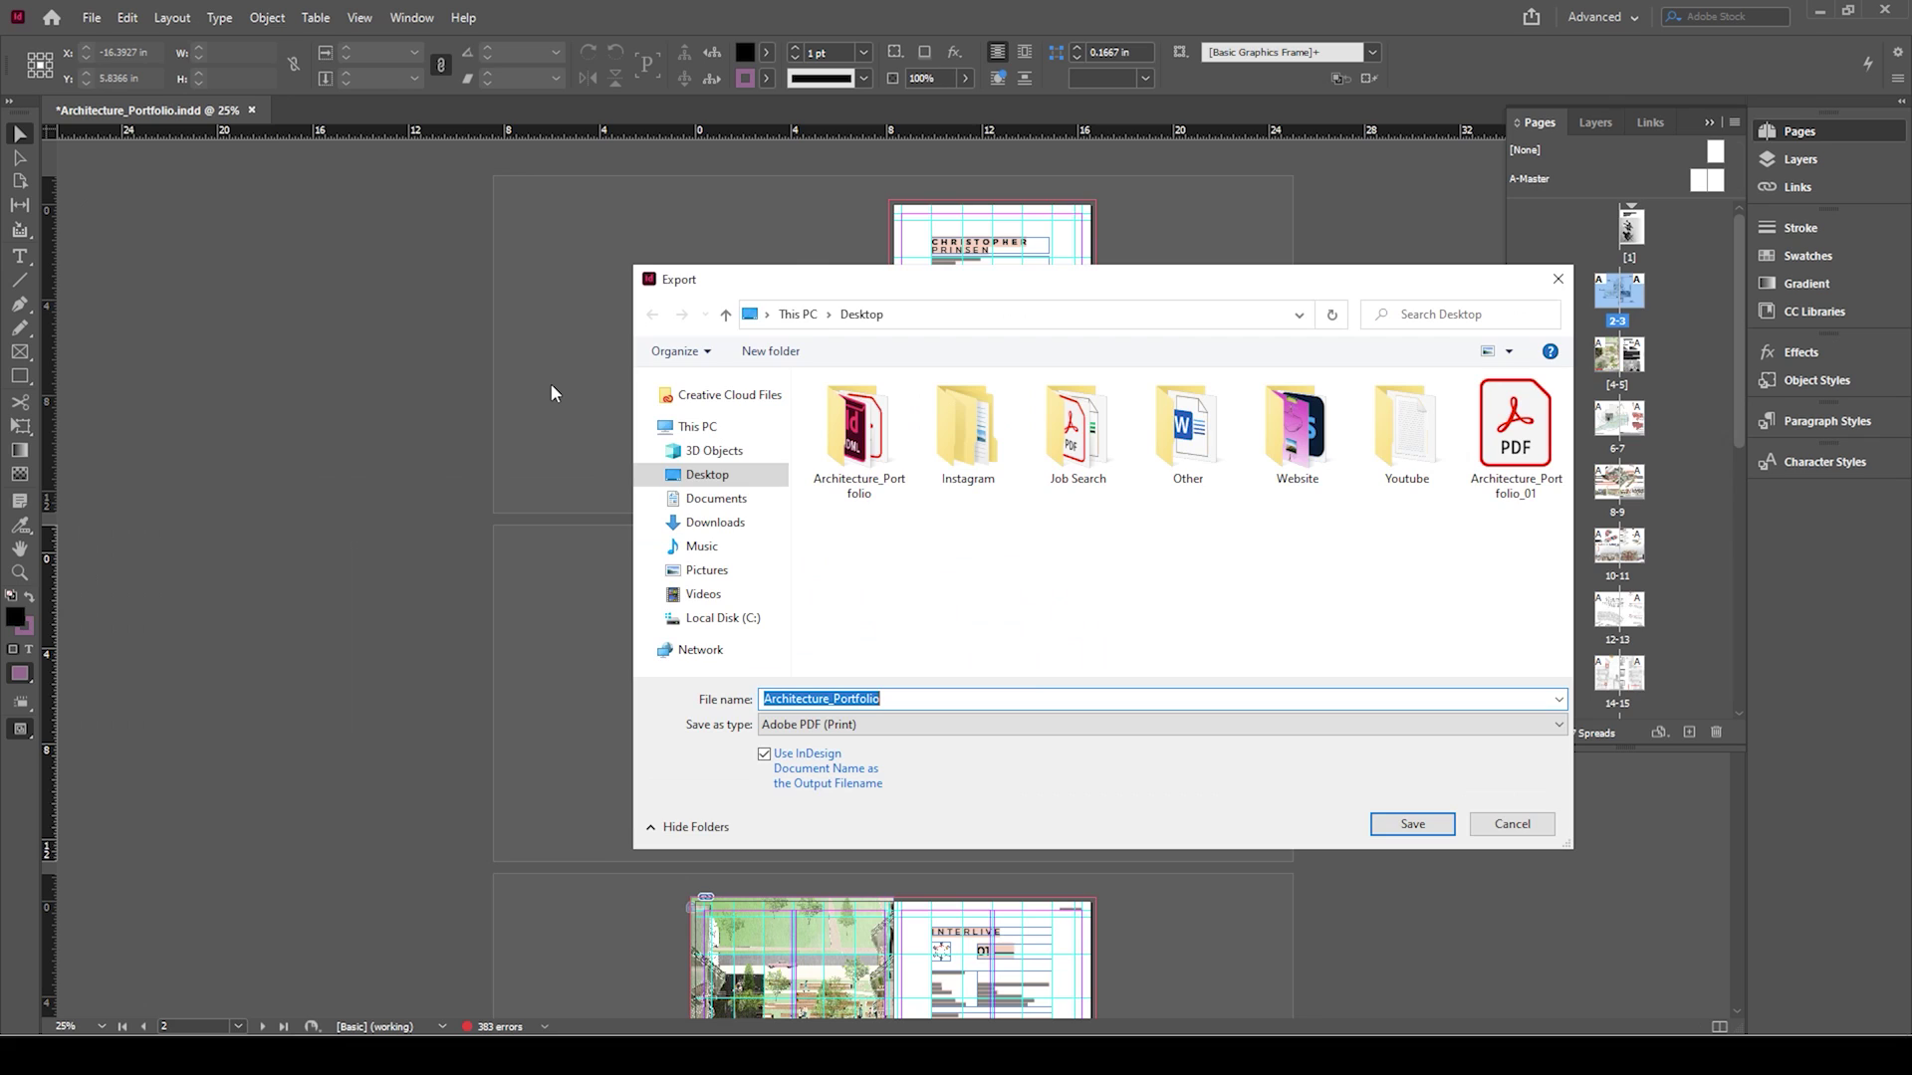
key("End")
type("_")
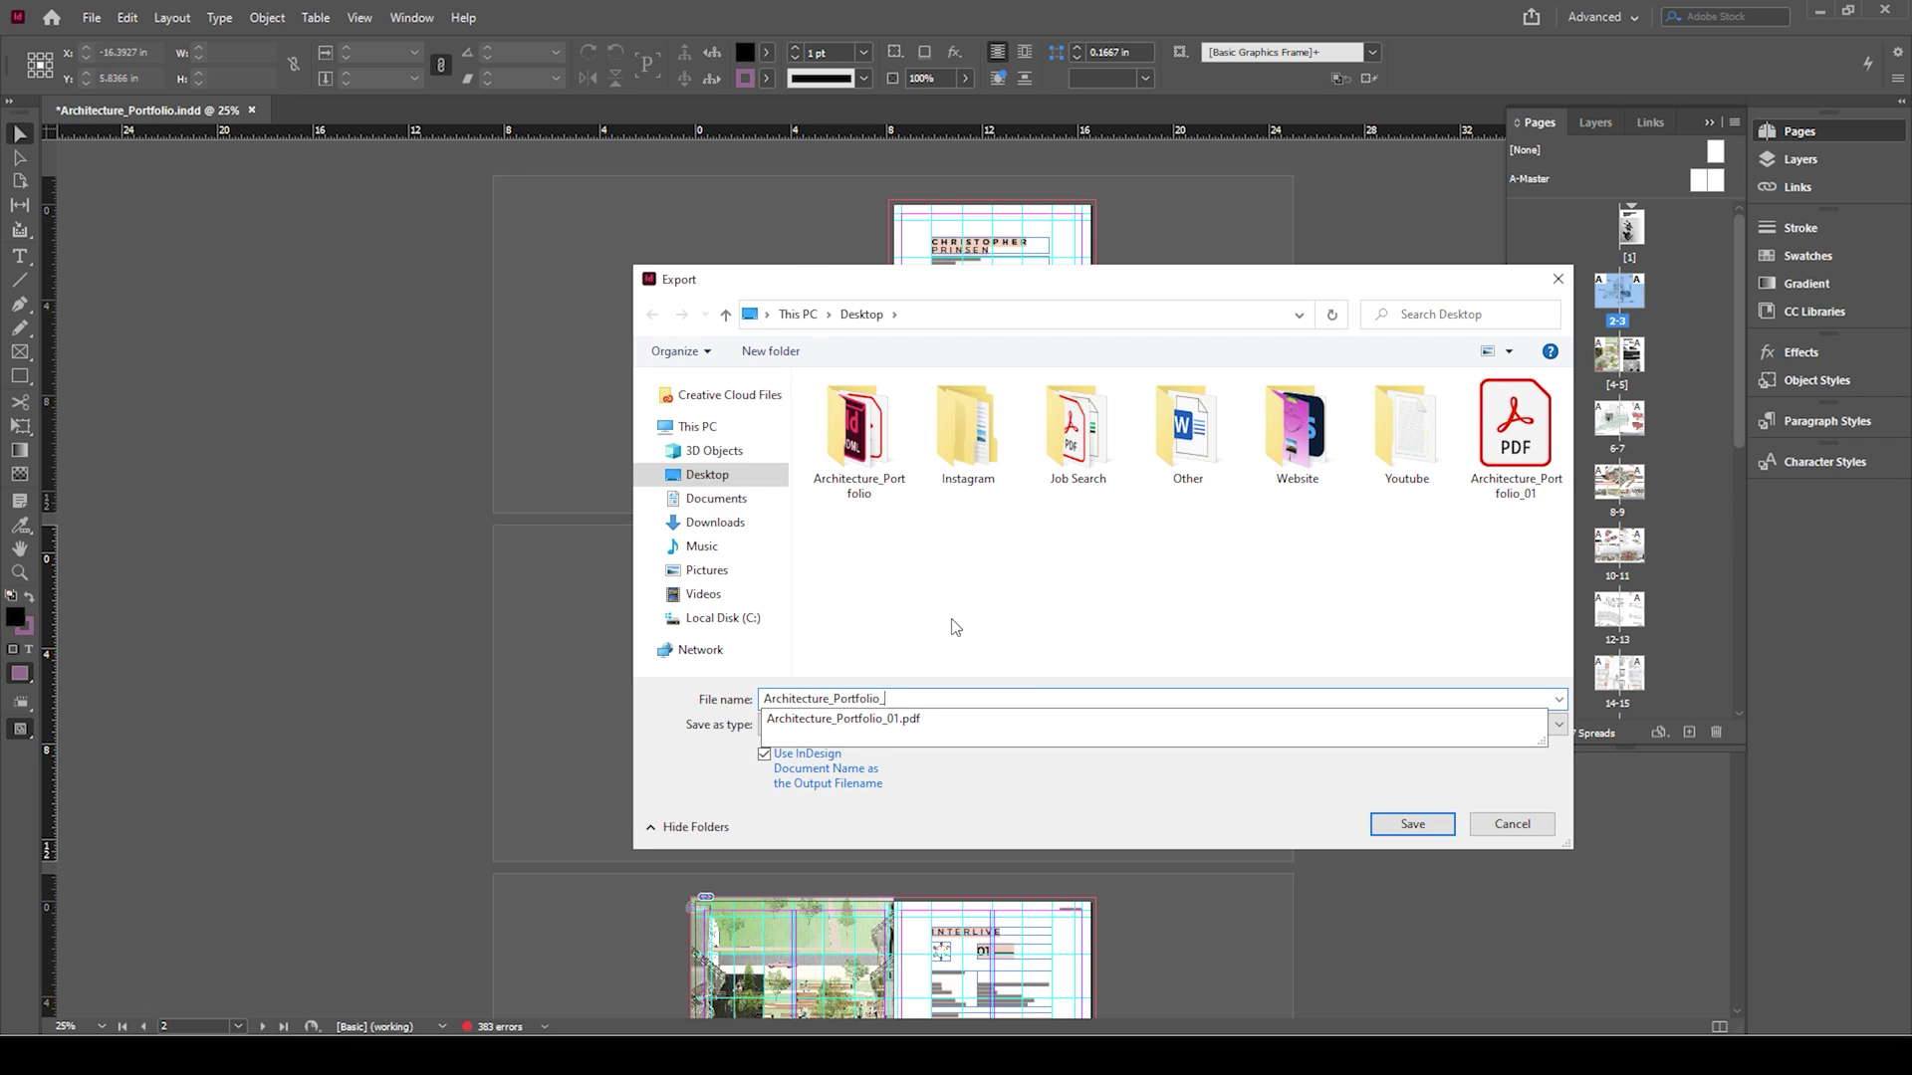
type("02")
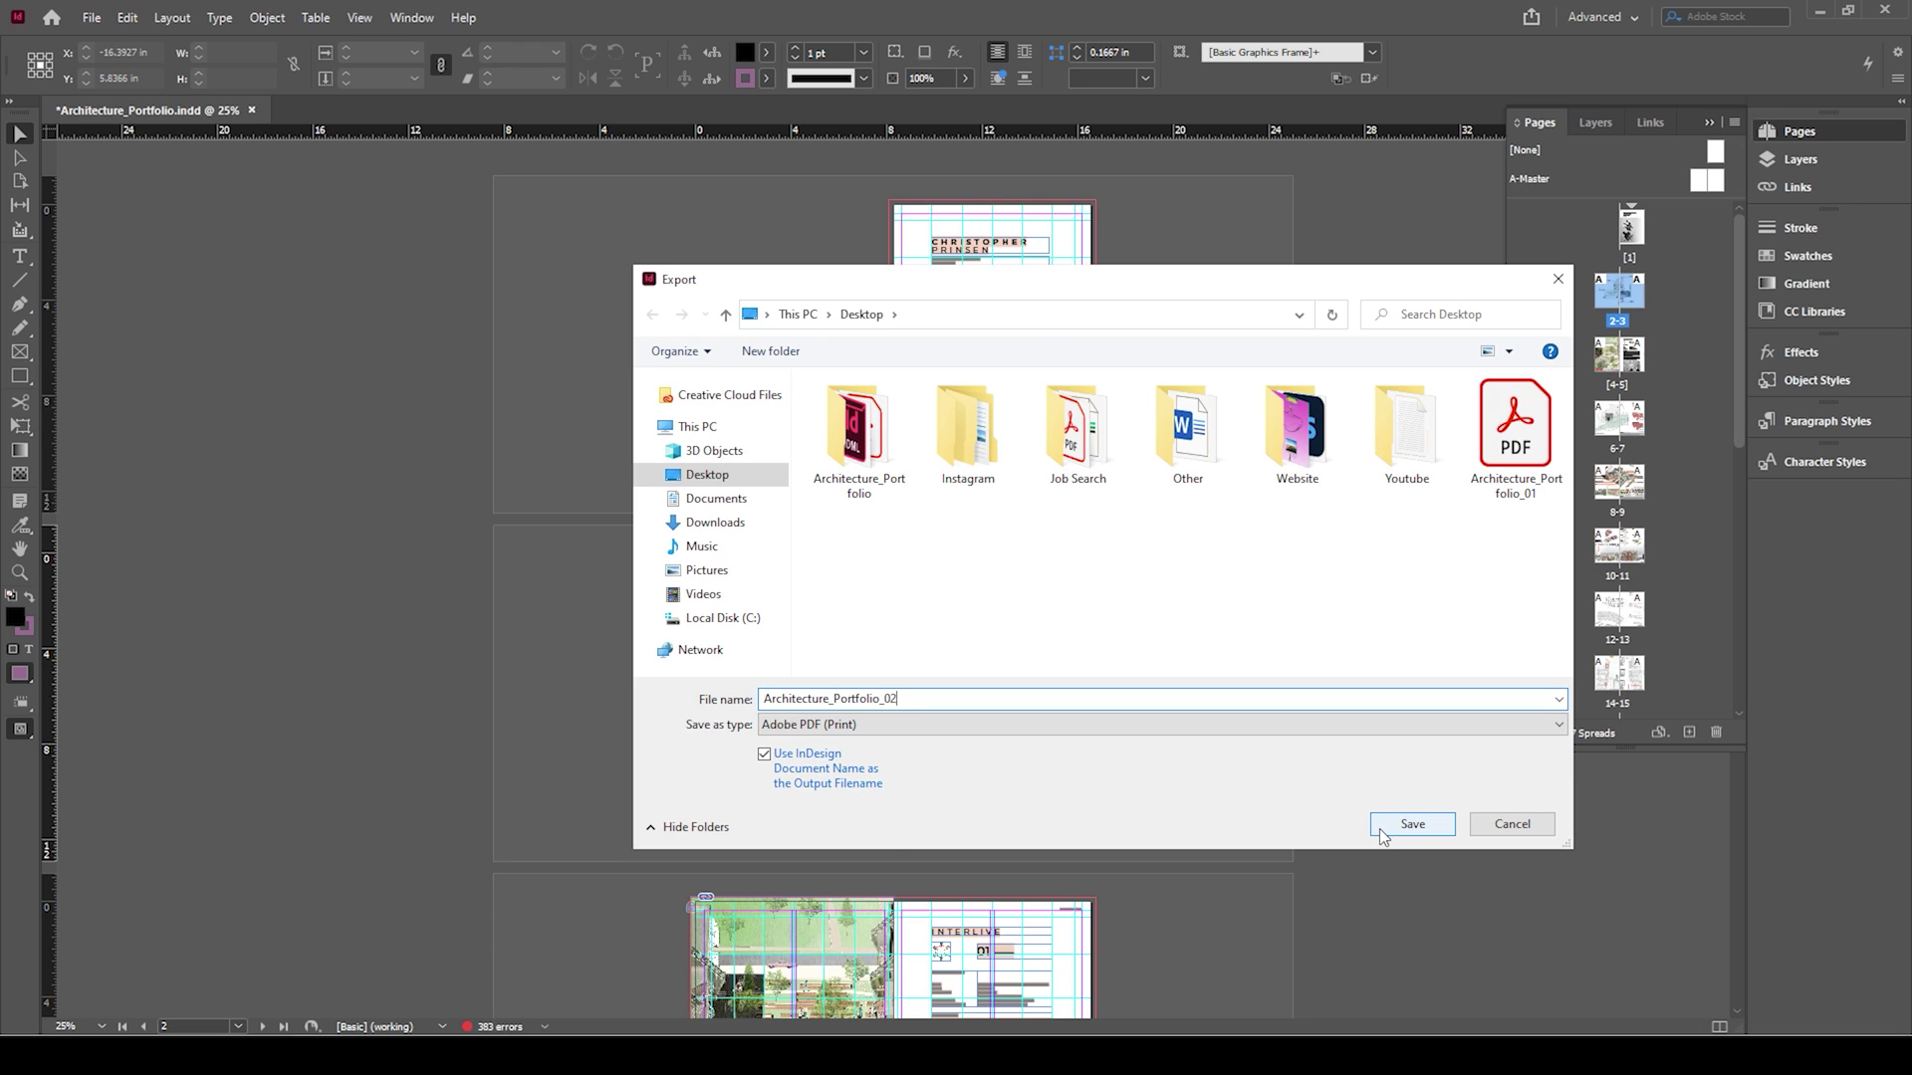
left_click(1411, 825)
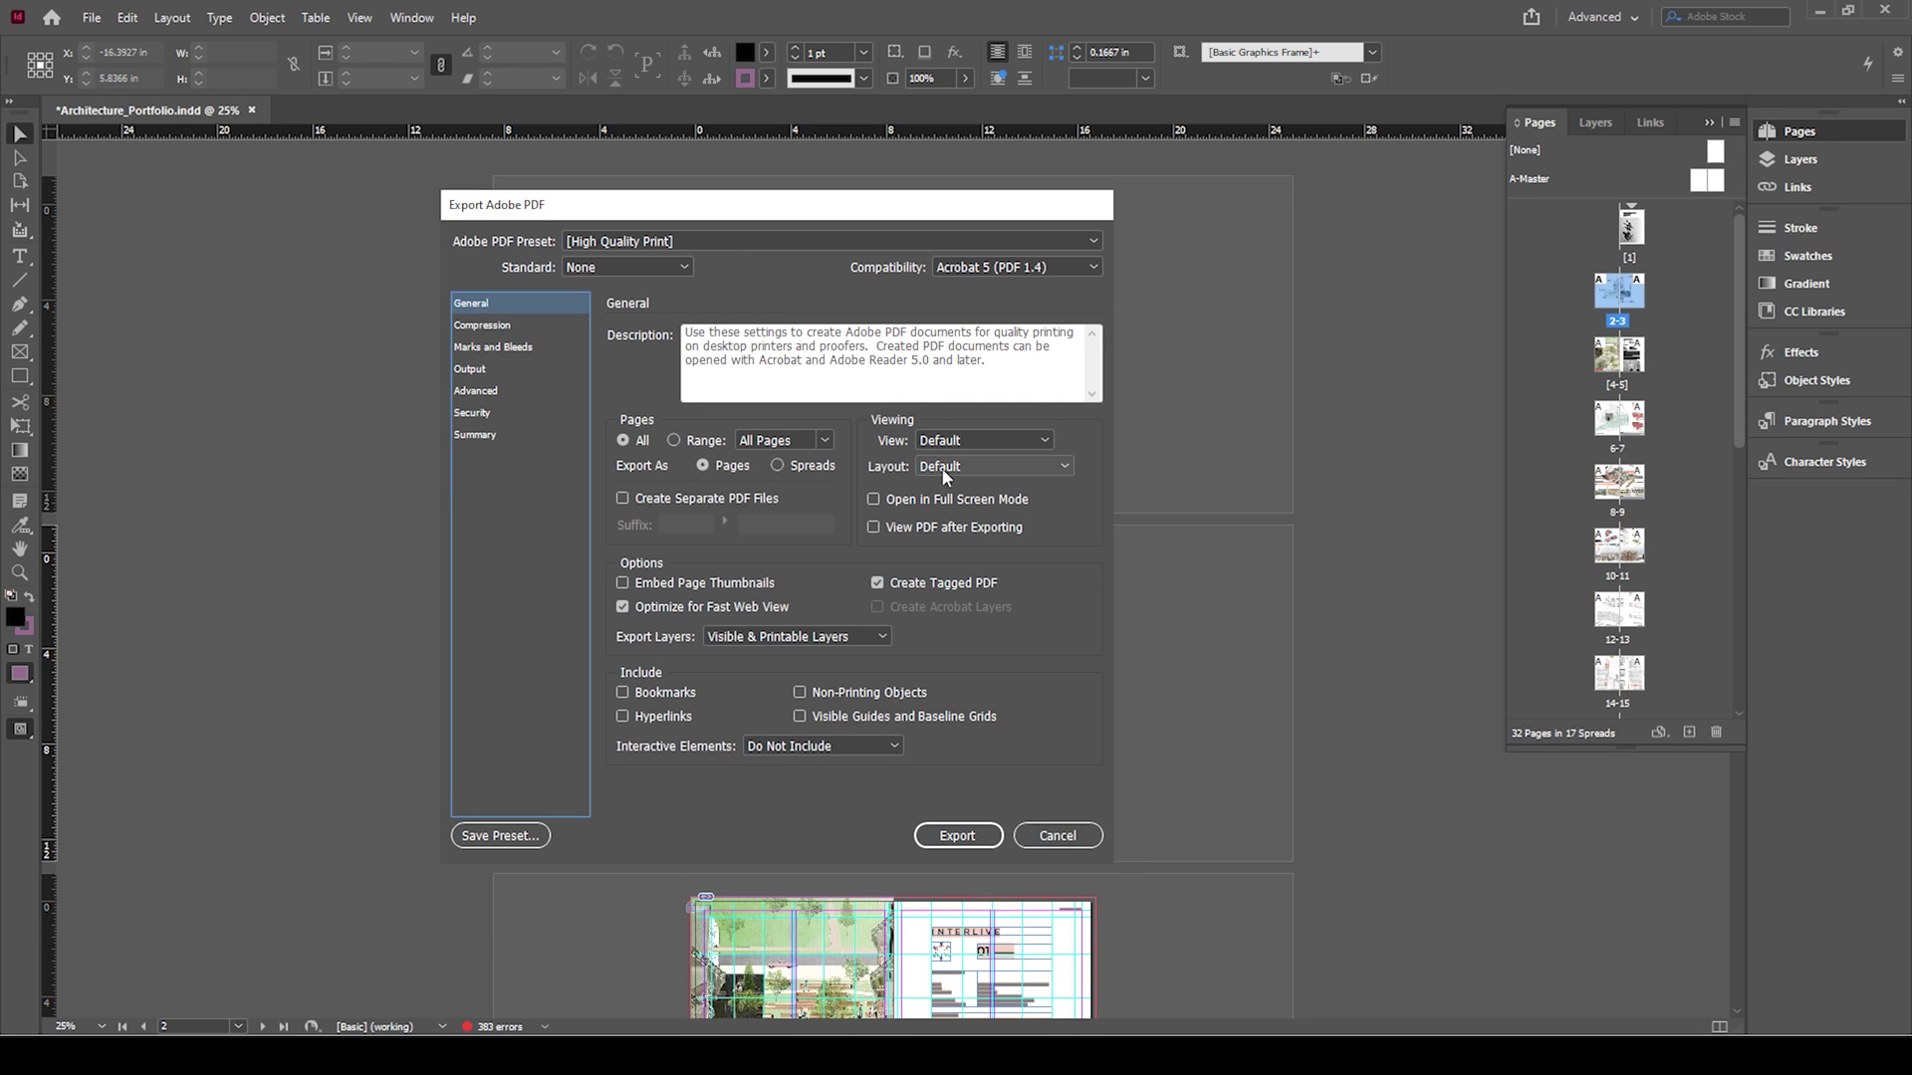
Choose Spreads and set colour downsampling to 250 ppi under Compression
left_click(778, 465)
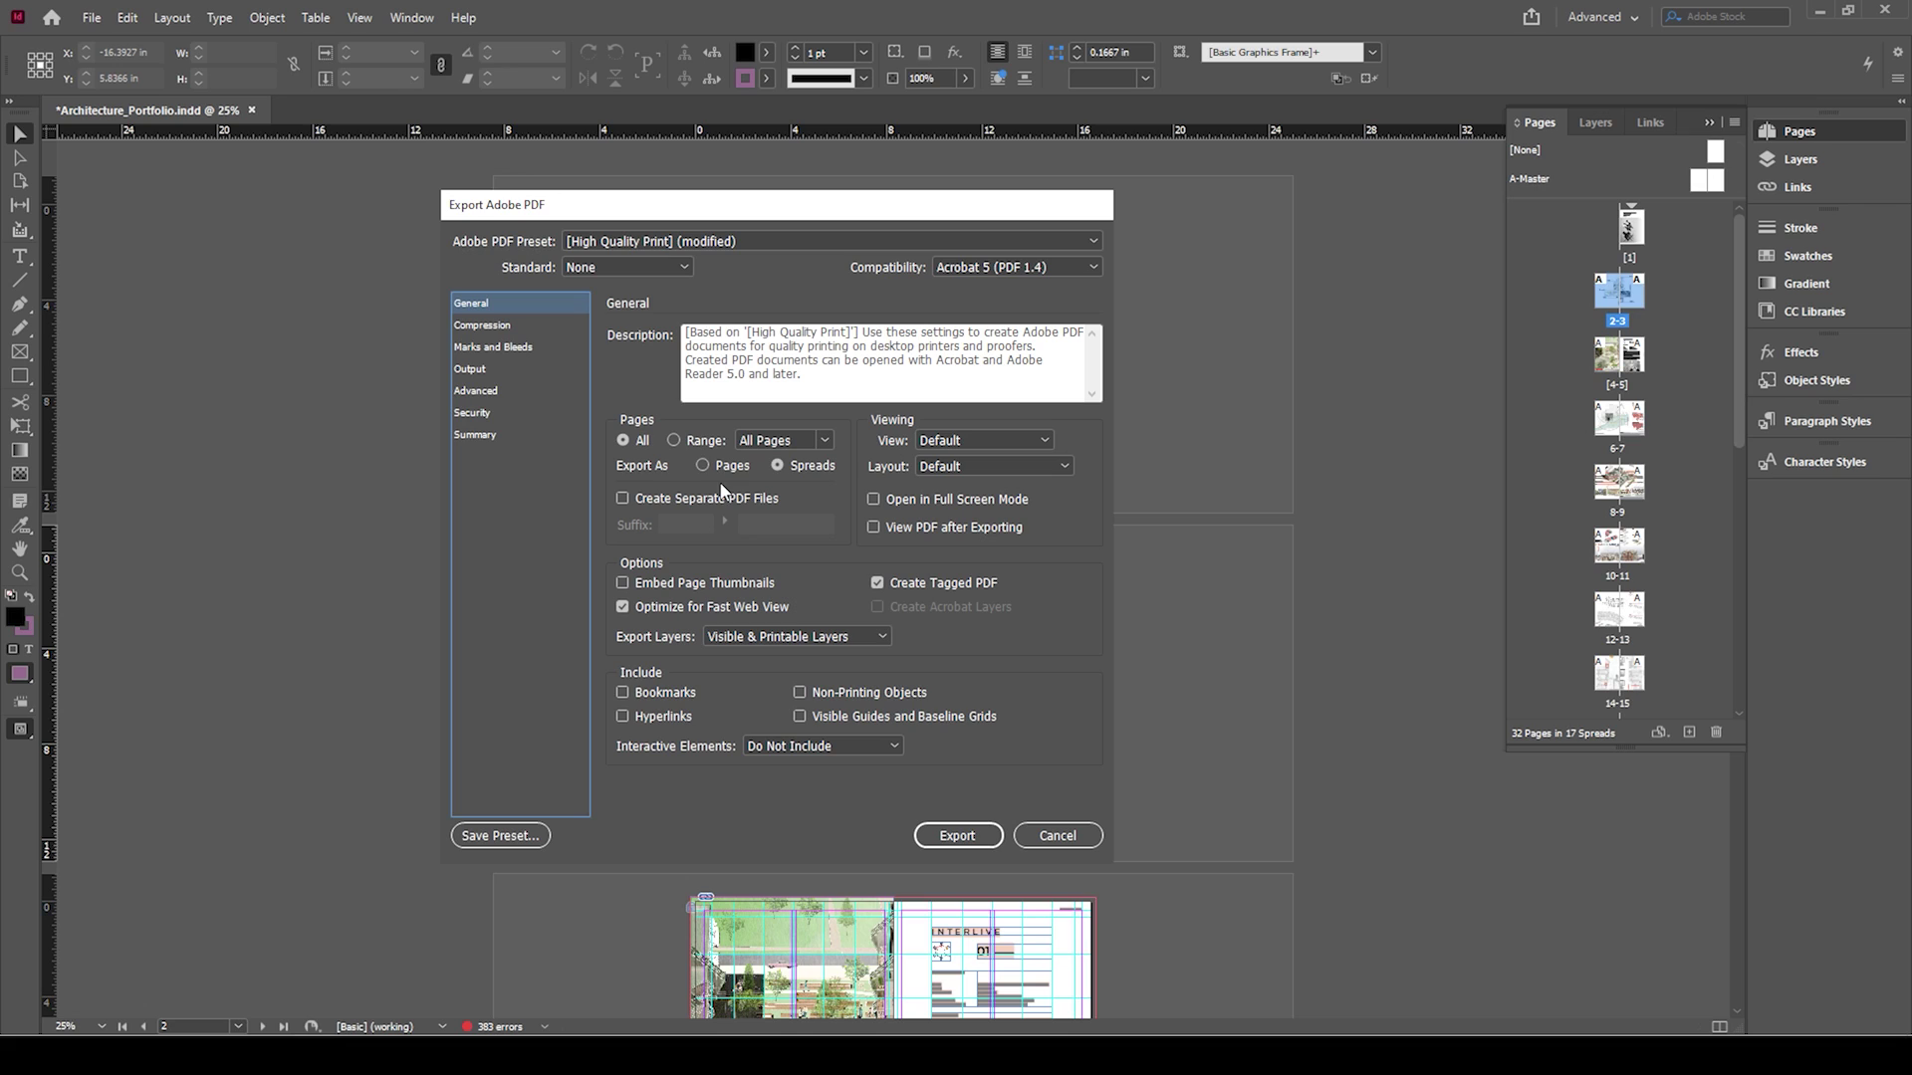
left_click(504, 323)
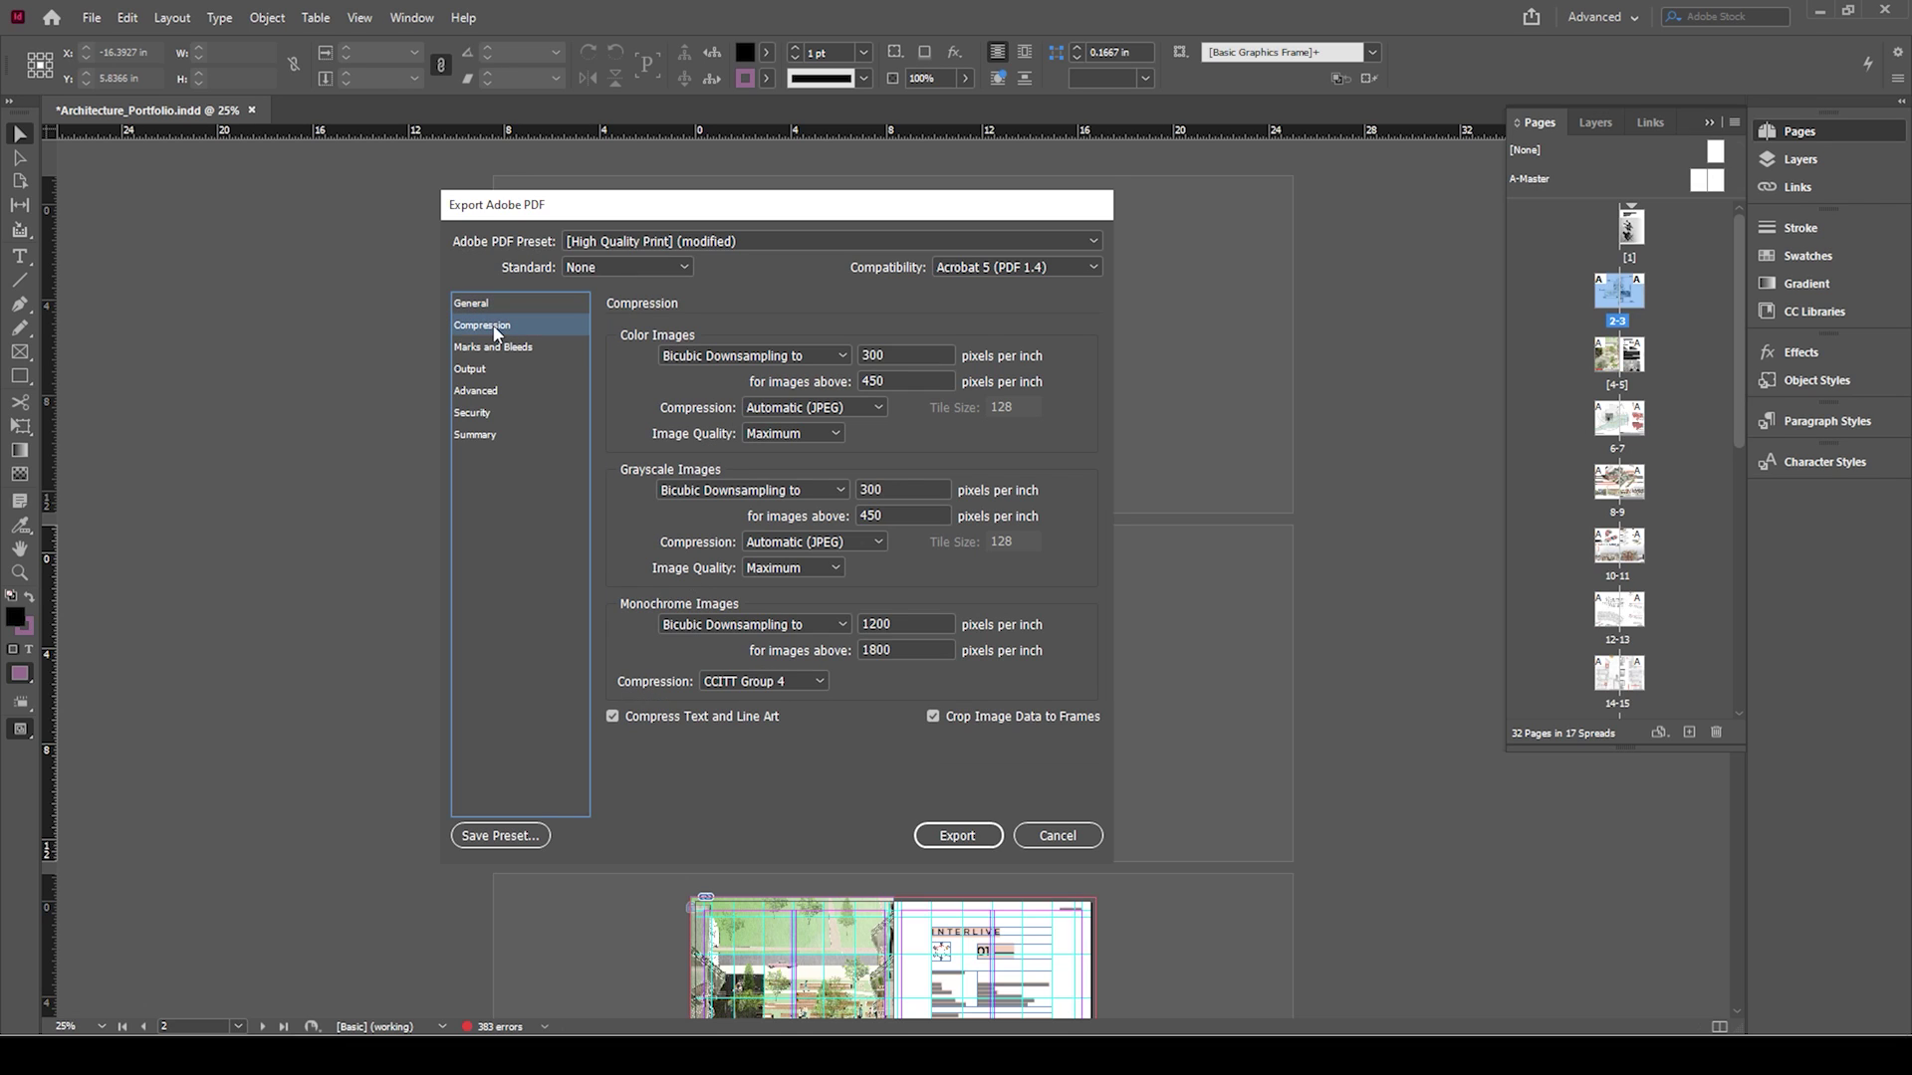
left_click(907, 355)
left_click(898, 360)
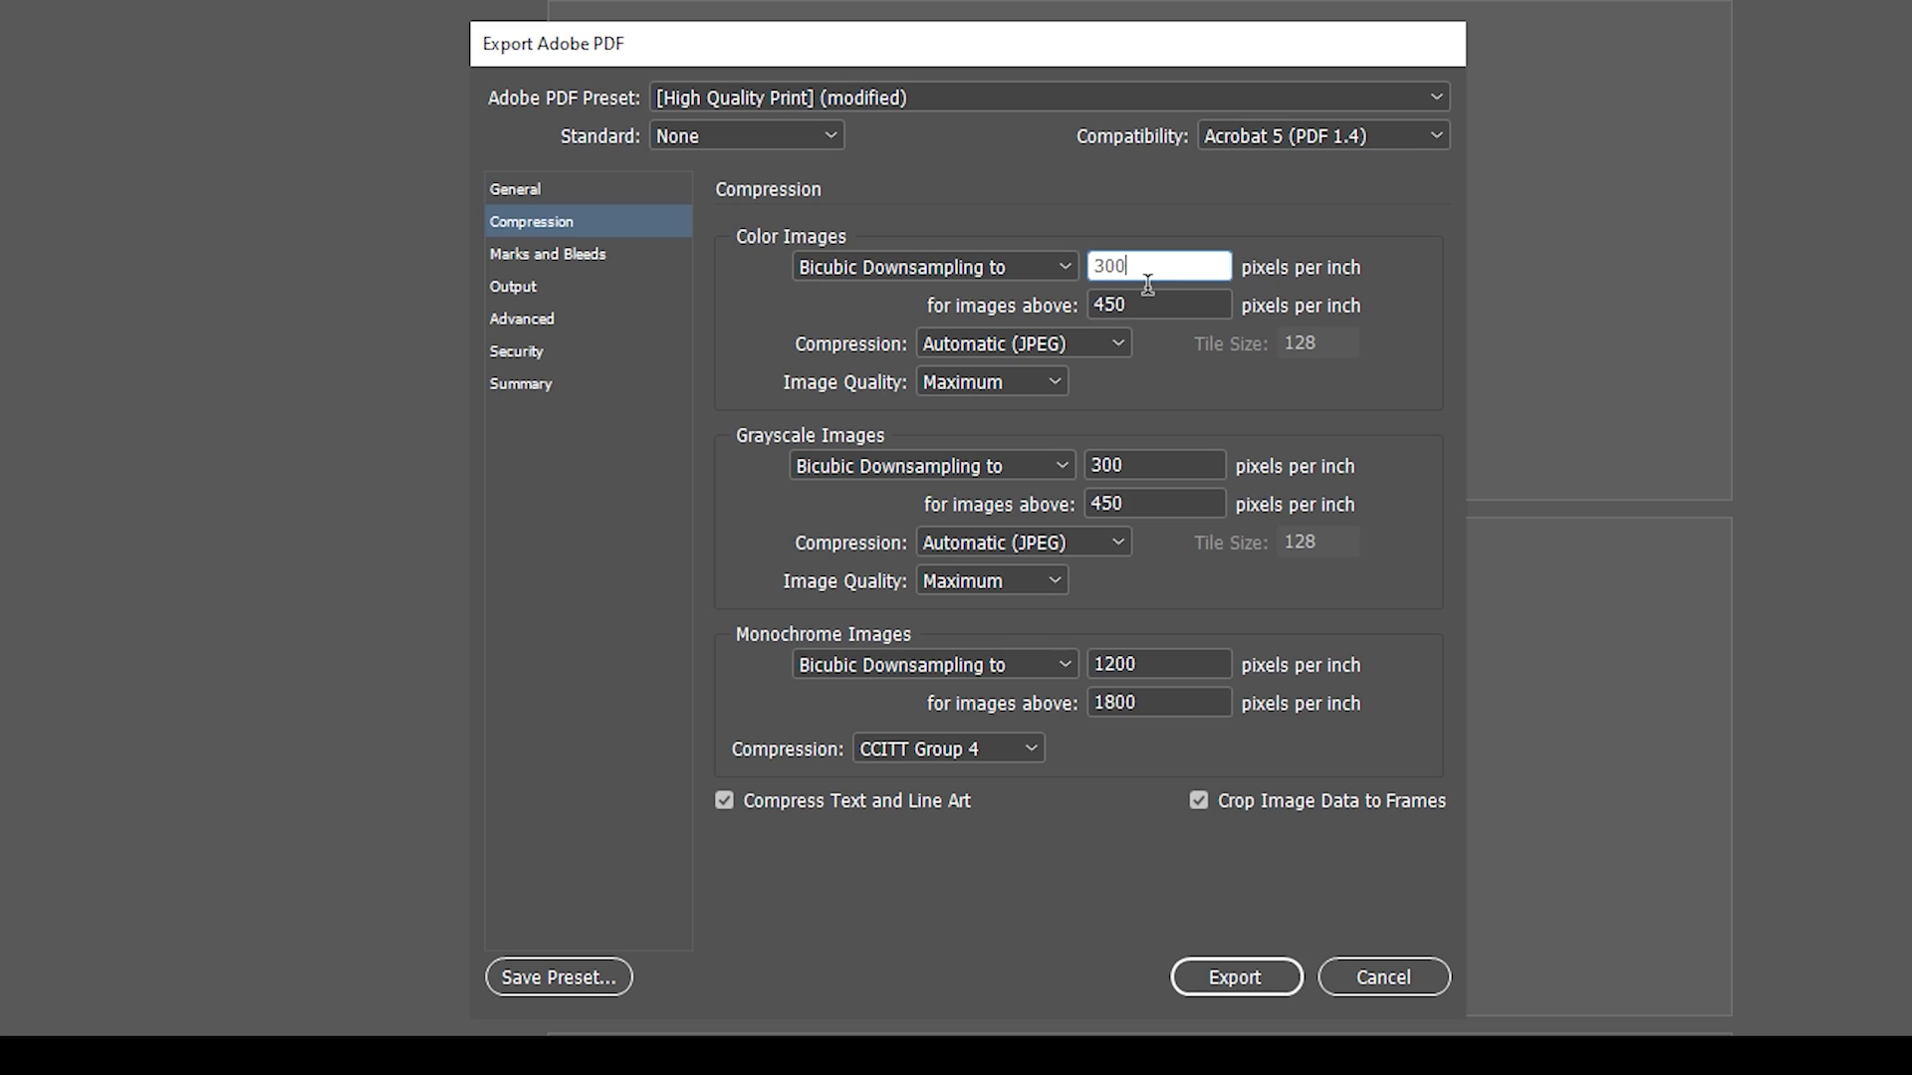
double_click(1147, 278)
type("05")
key("BackSpace")
key("BackSpace")
type("250")
Set grayscale downsampling to 250 ppi above 375 ppi and export the PDF
double_click(1150, 466)
type("250")
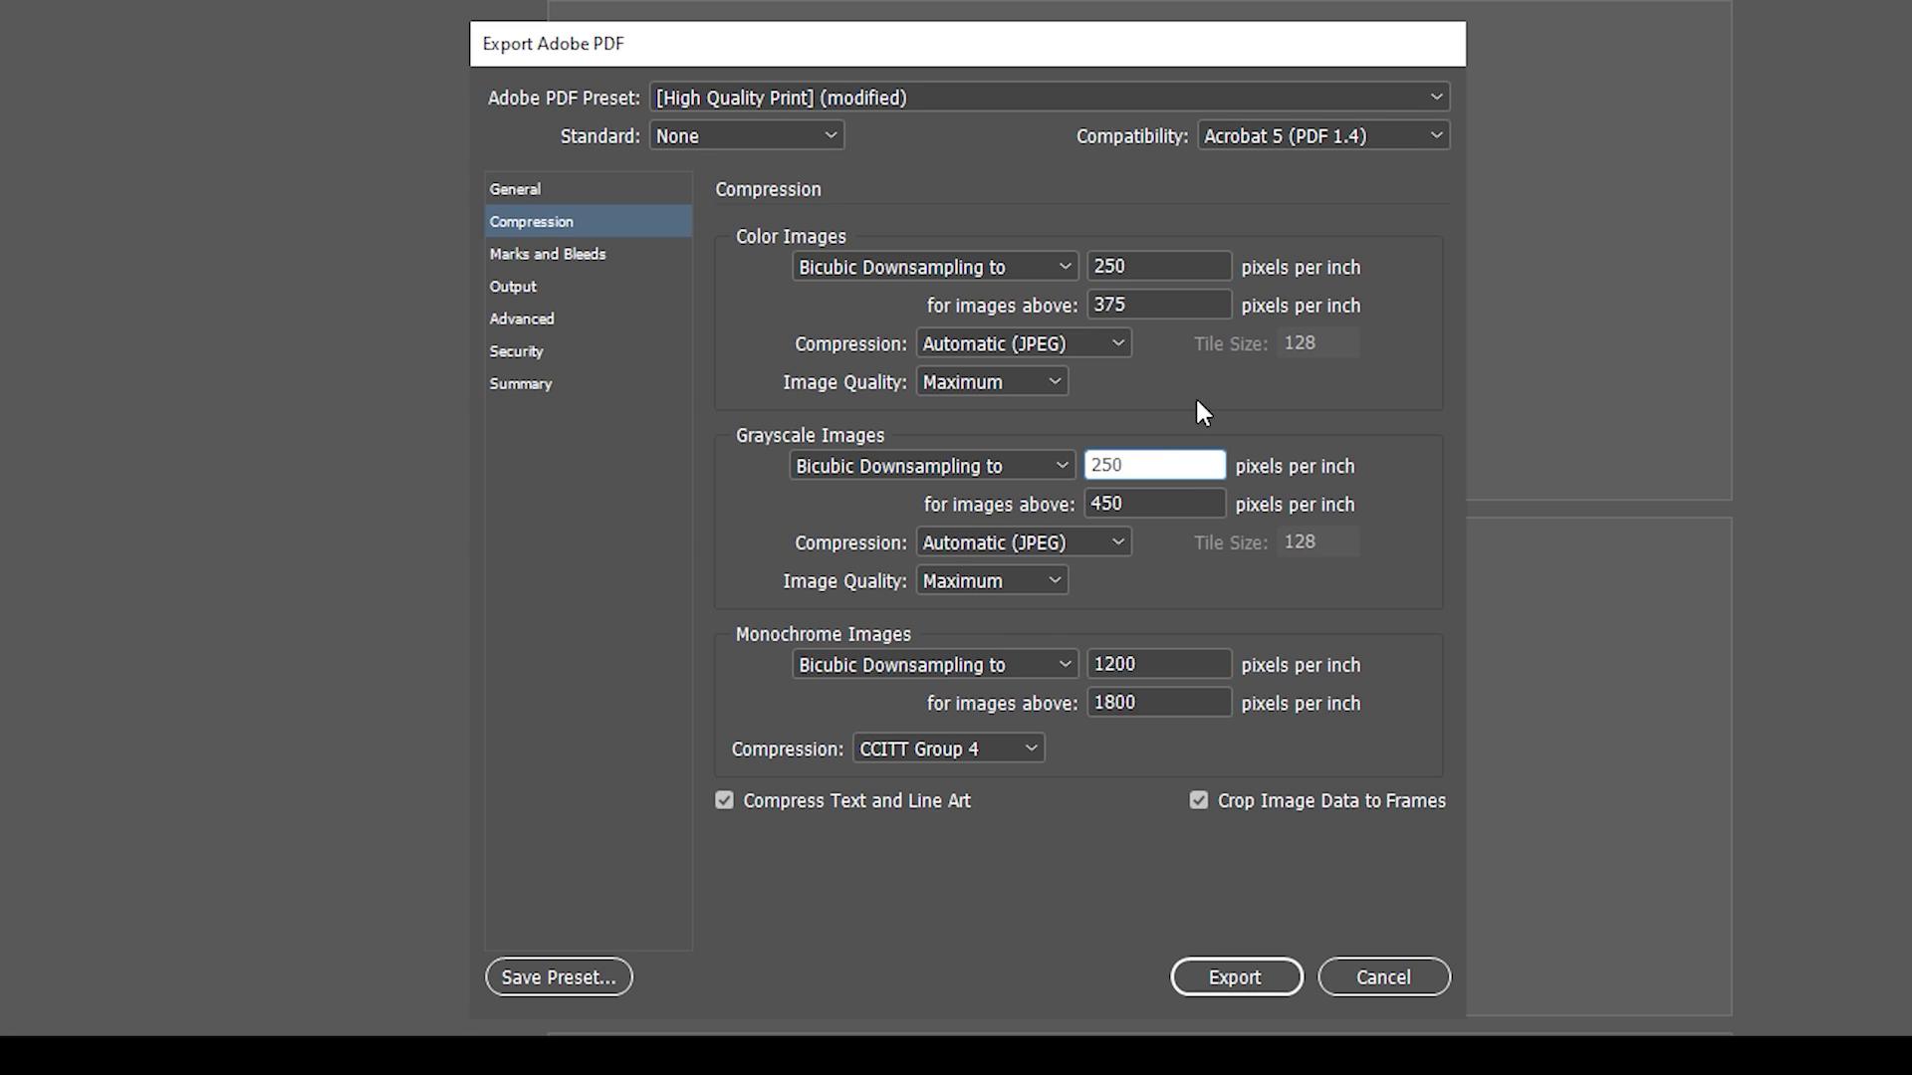
left_click(1190, 269)
double_click(1171, 317)
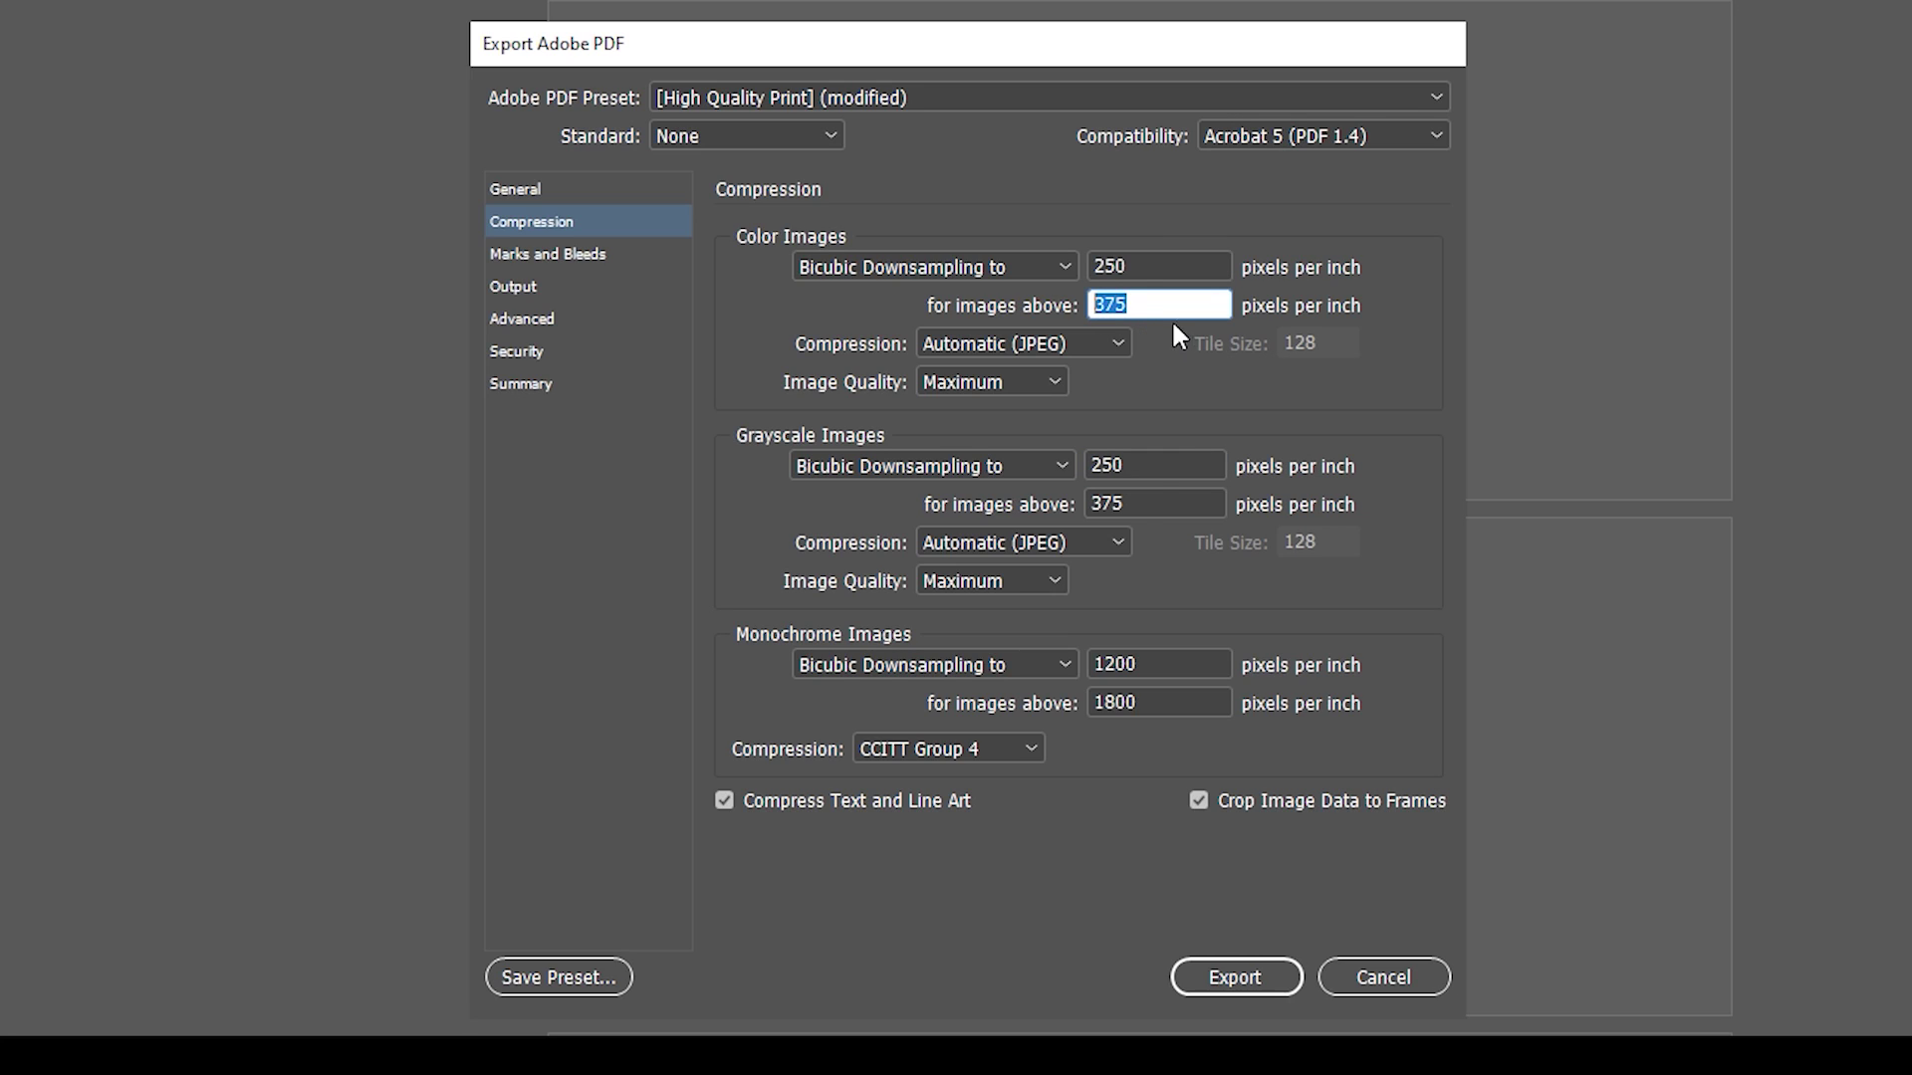
left_click_drag(1138, 504, 1051, 508)
left_click(1184, 476)
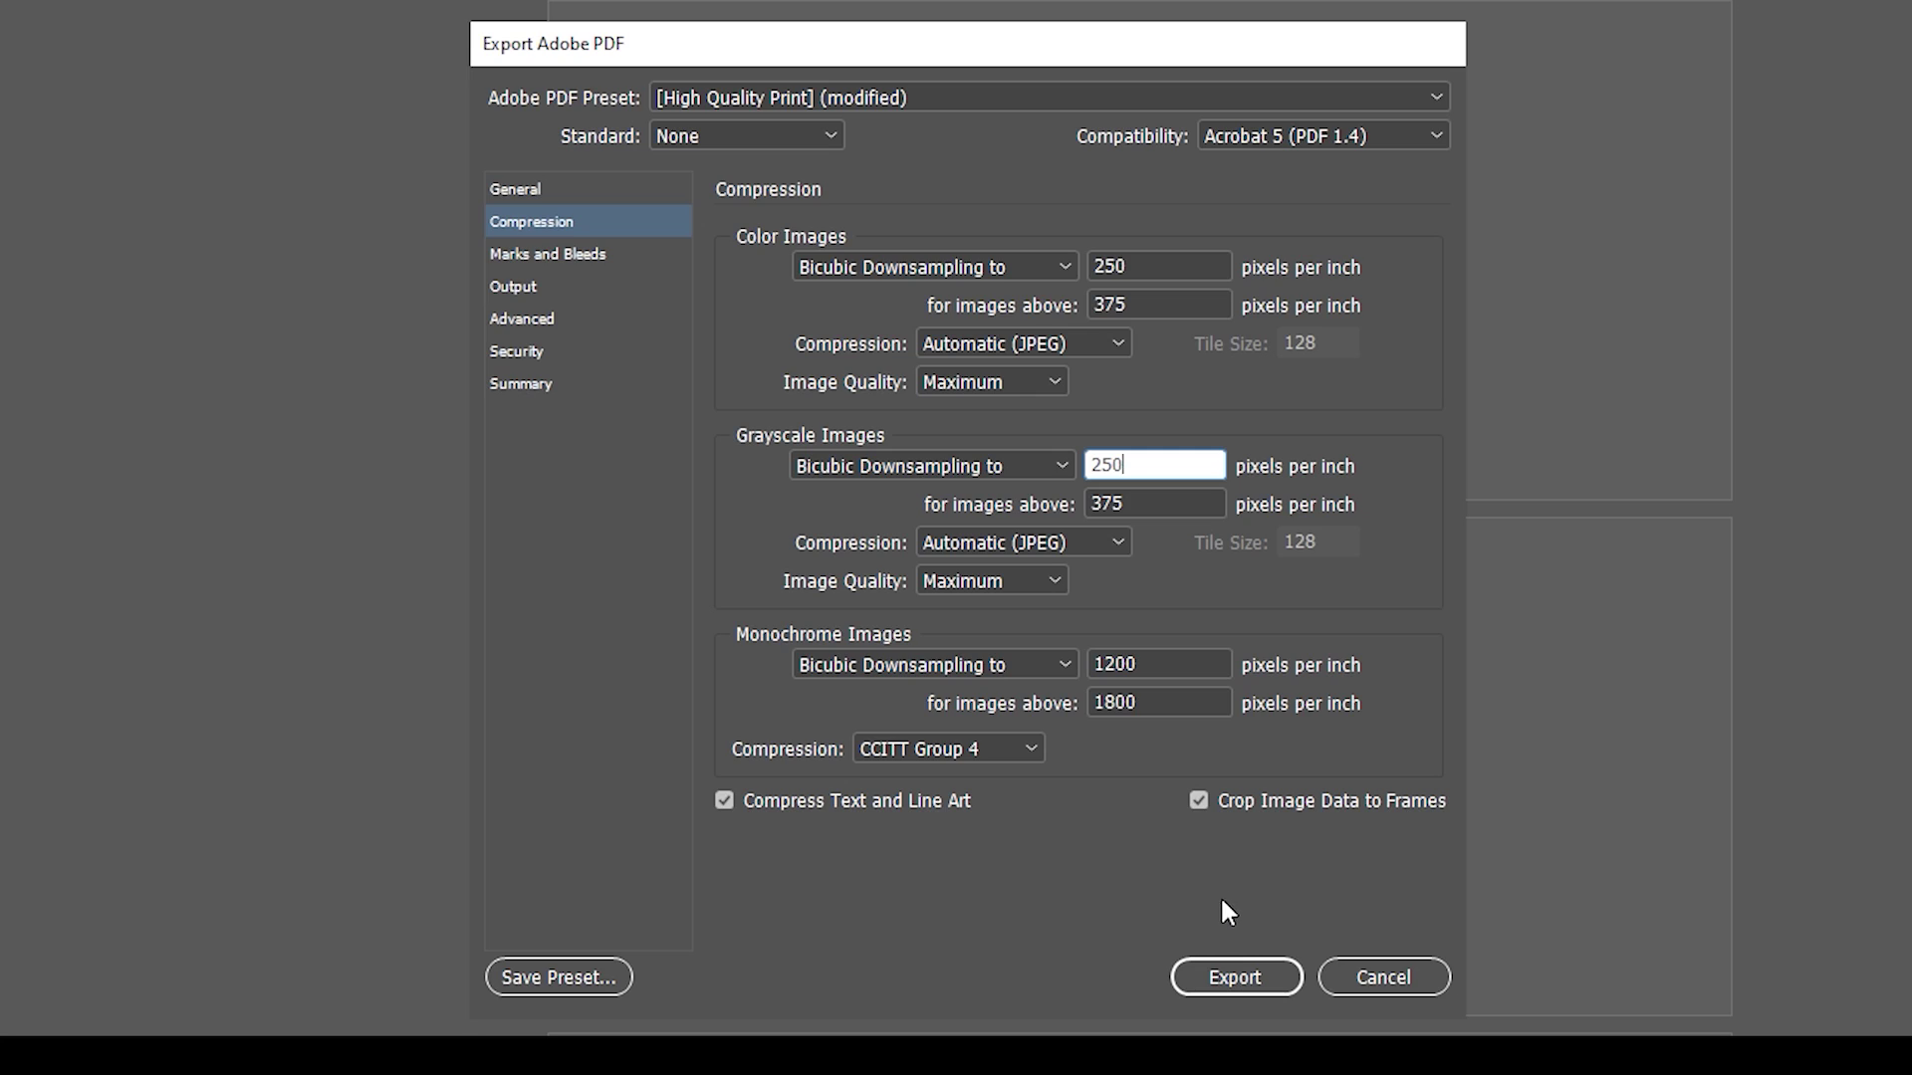
left_click(958, 837)
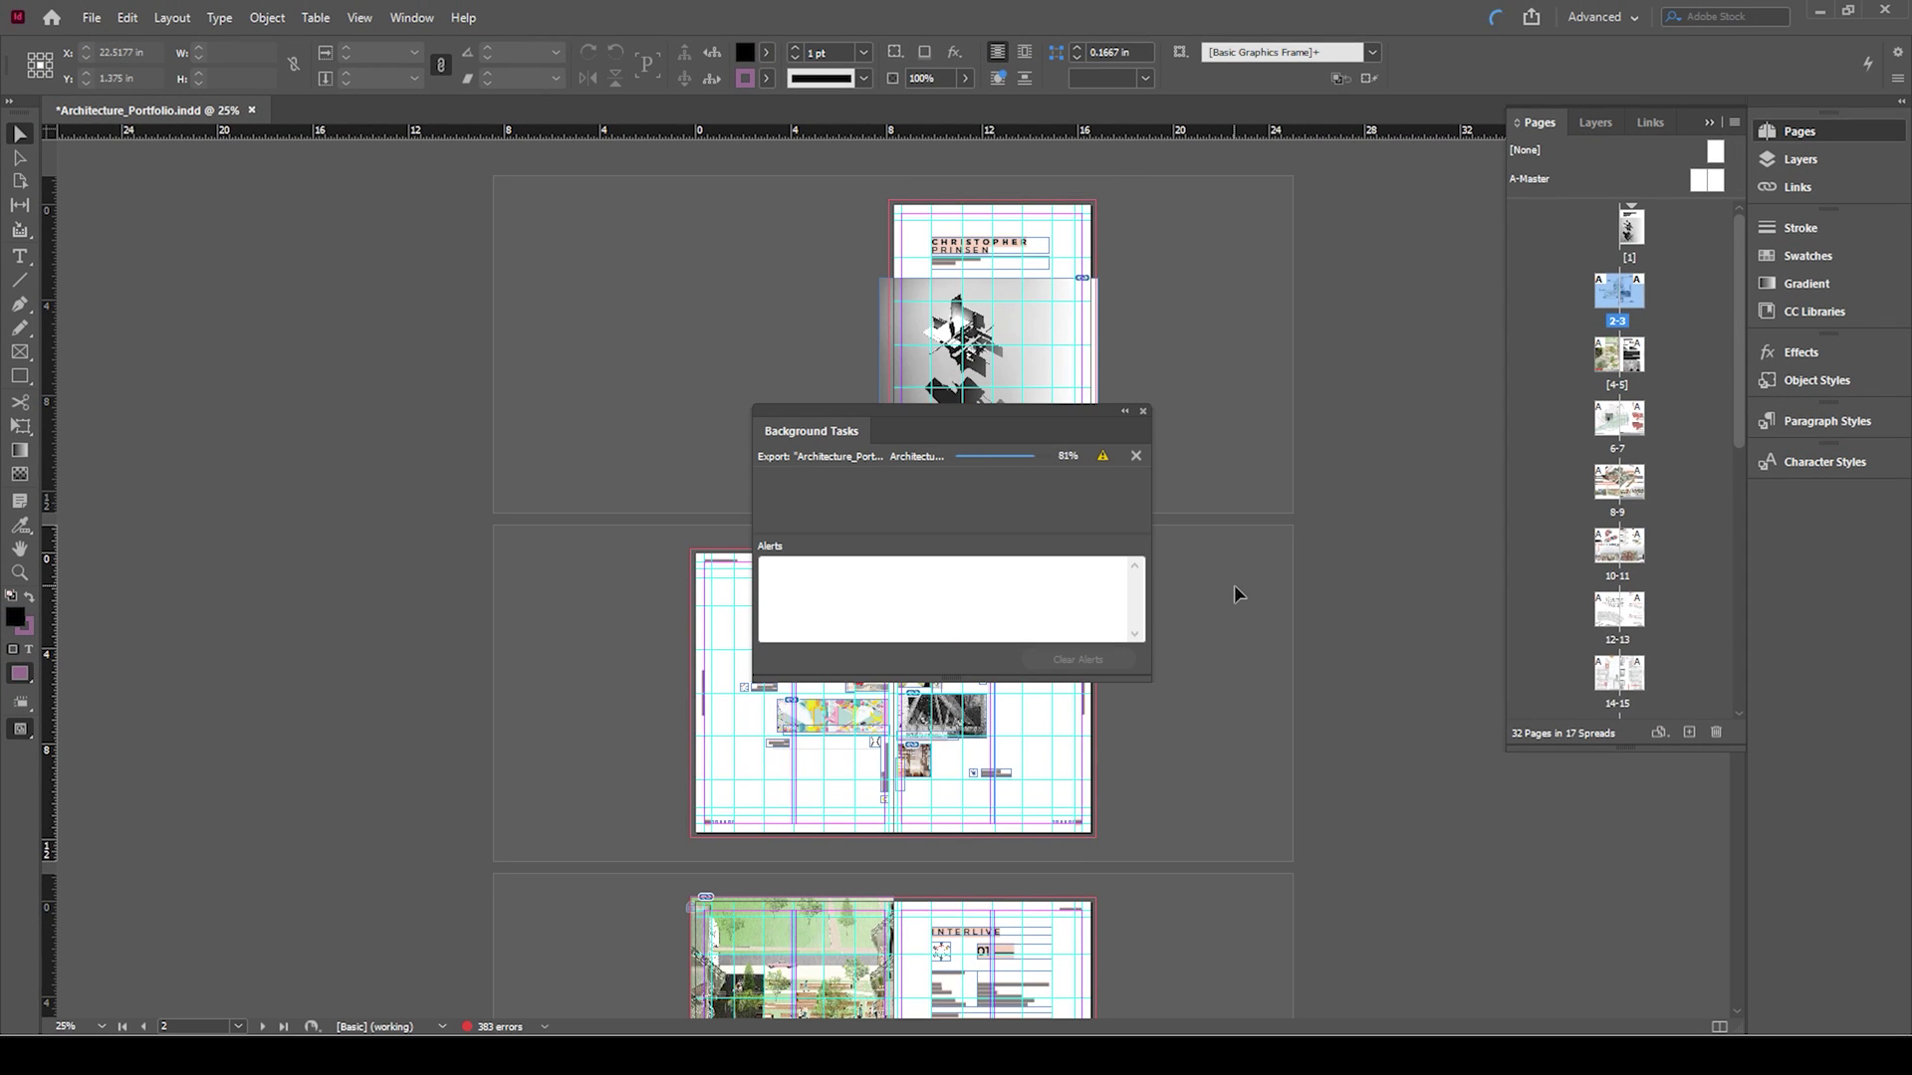
left_click(1142, 410)
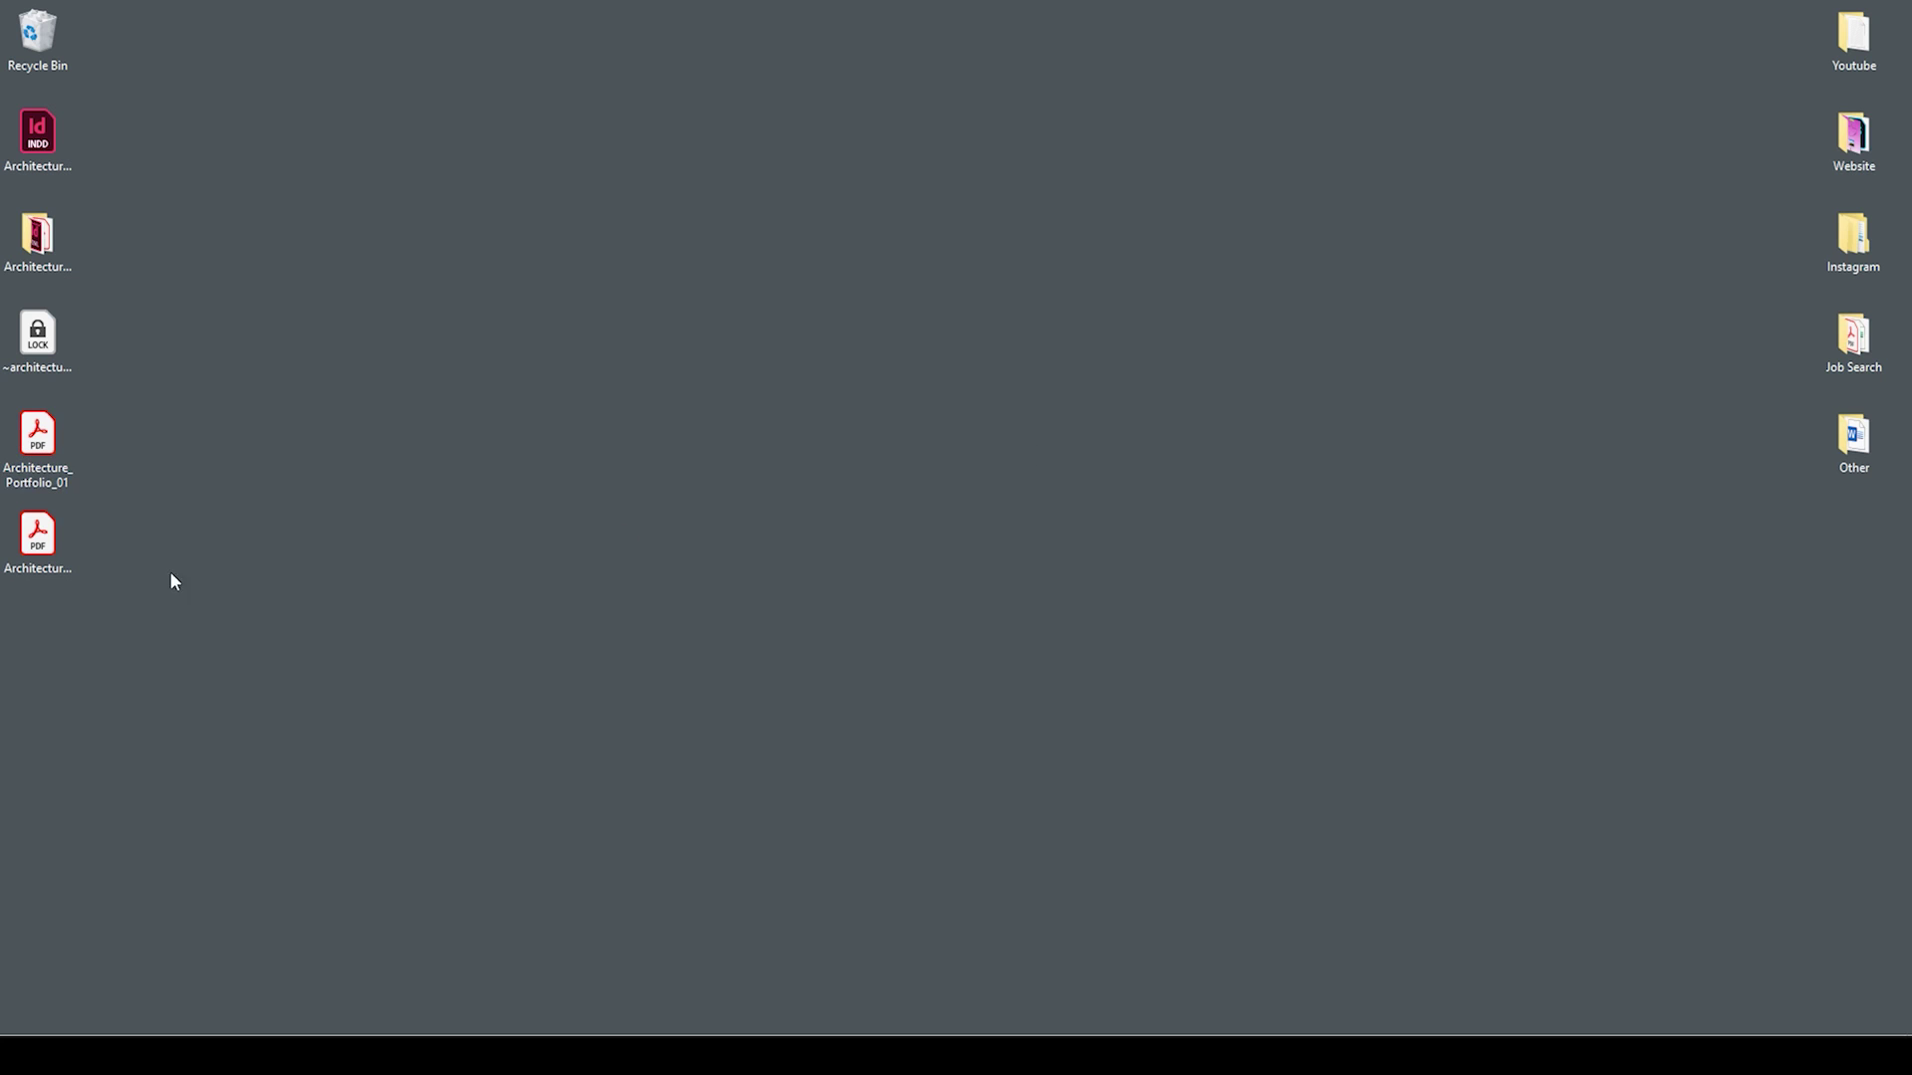
right_click(56, 550)
left_click(145, 967)
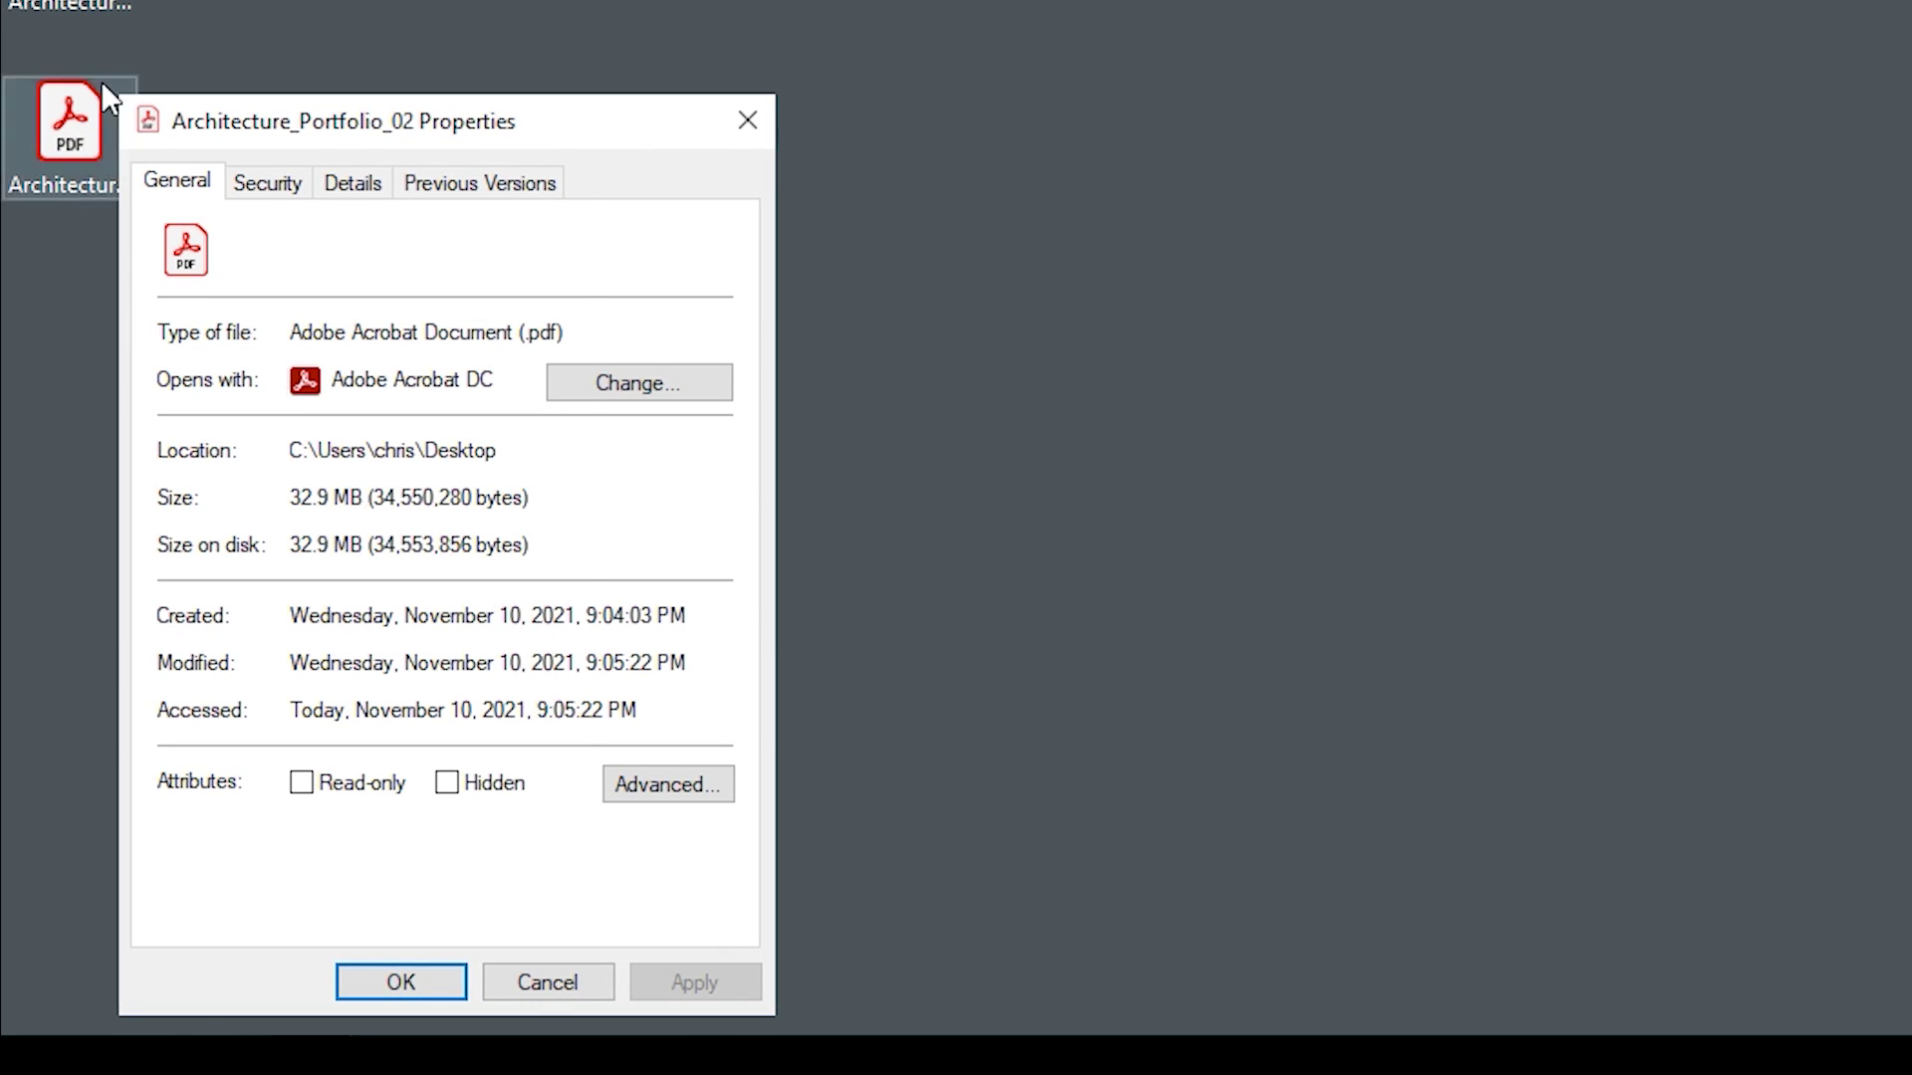
right_click(99, 81)
left_click(151, 715)
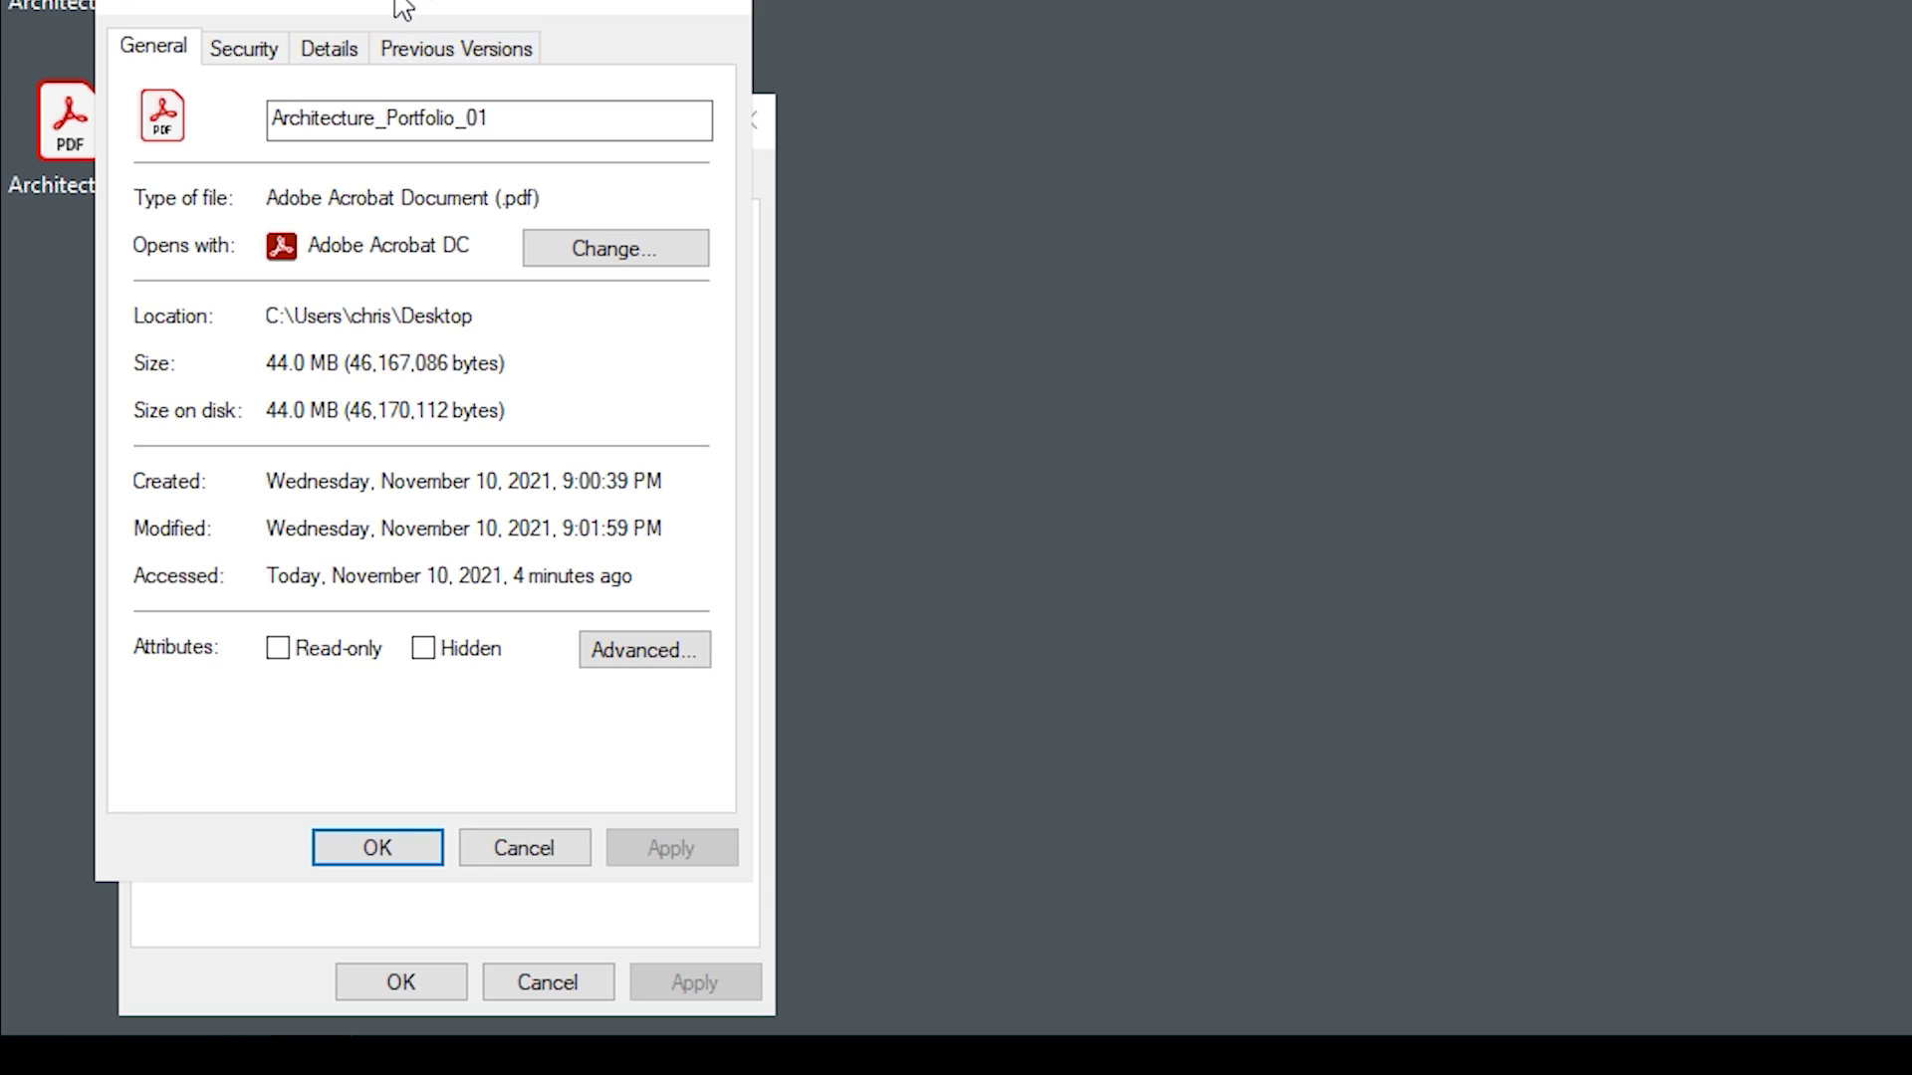
mouse_move(405, 9)
left_mouse_down()
mouse_move(1163, 105)
mouse_move(1153, 122)
left_mouse_up()
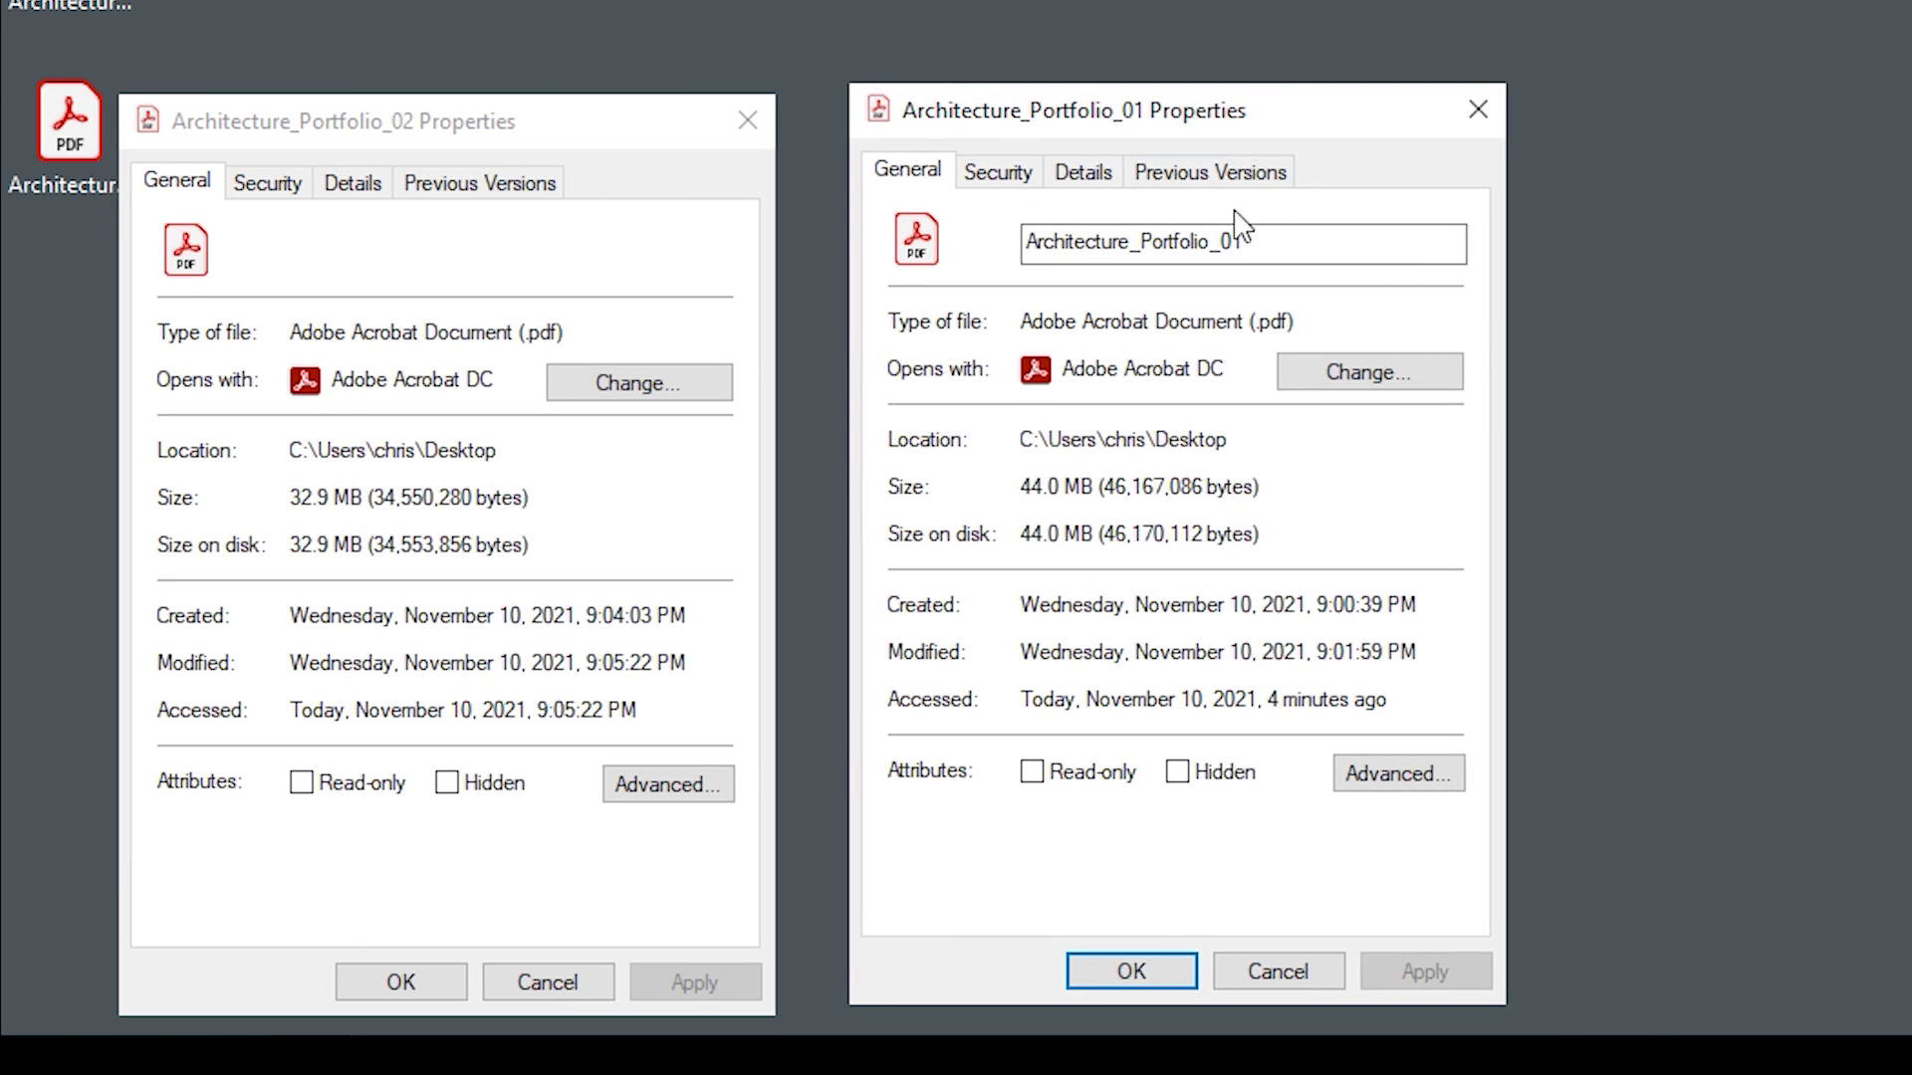
left_click(1456, 105)
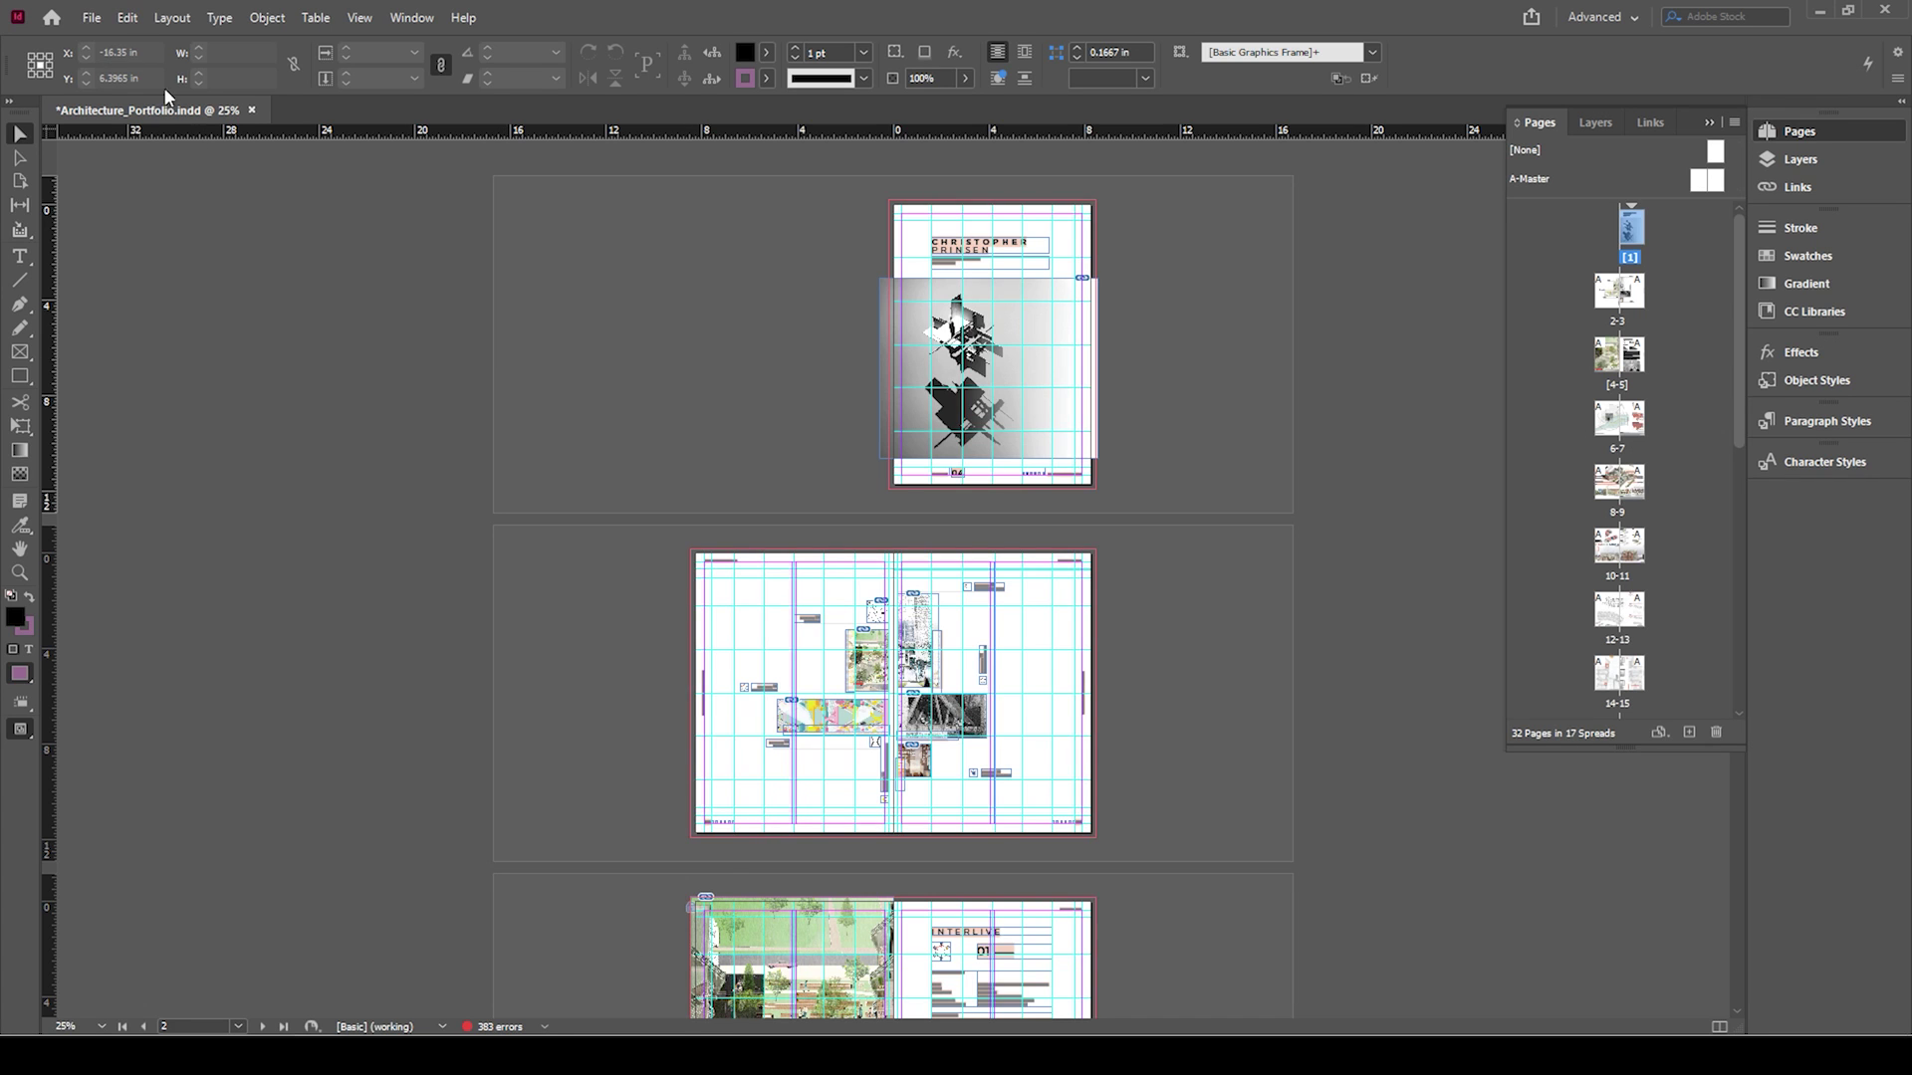
Export the document a third time as Architecture_Portfolio_03 on the Desktop
left_click(93, 18)
mouse_move(159, 391)
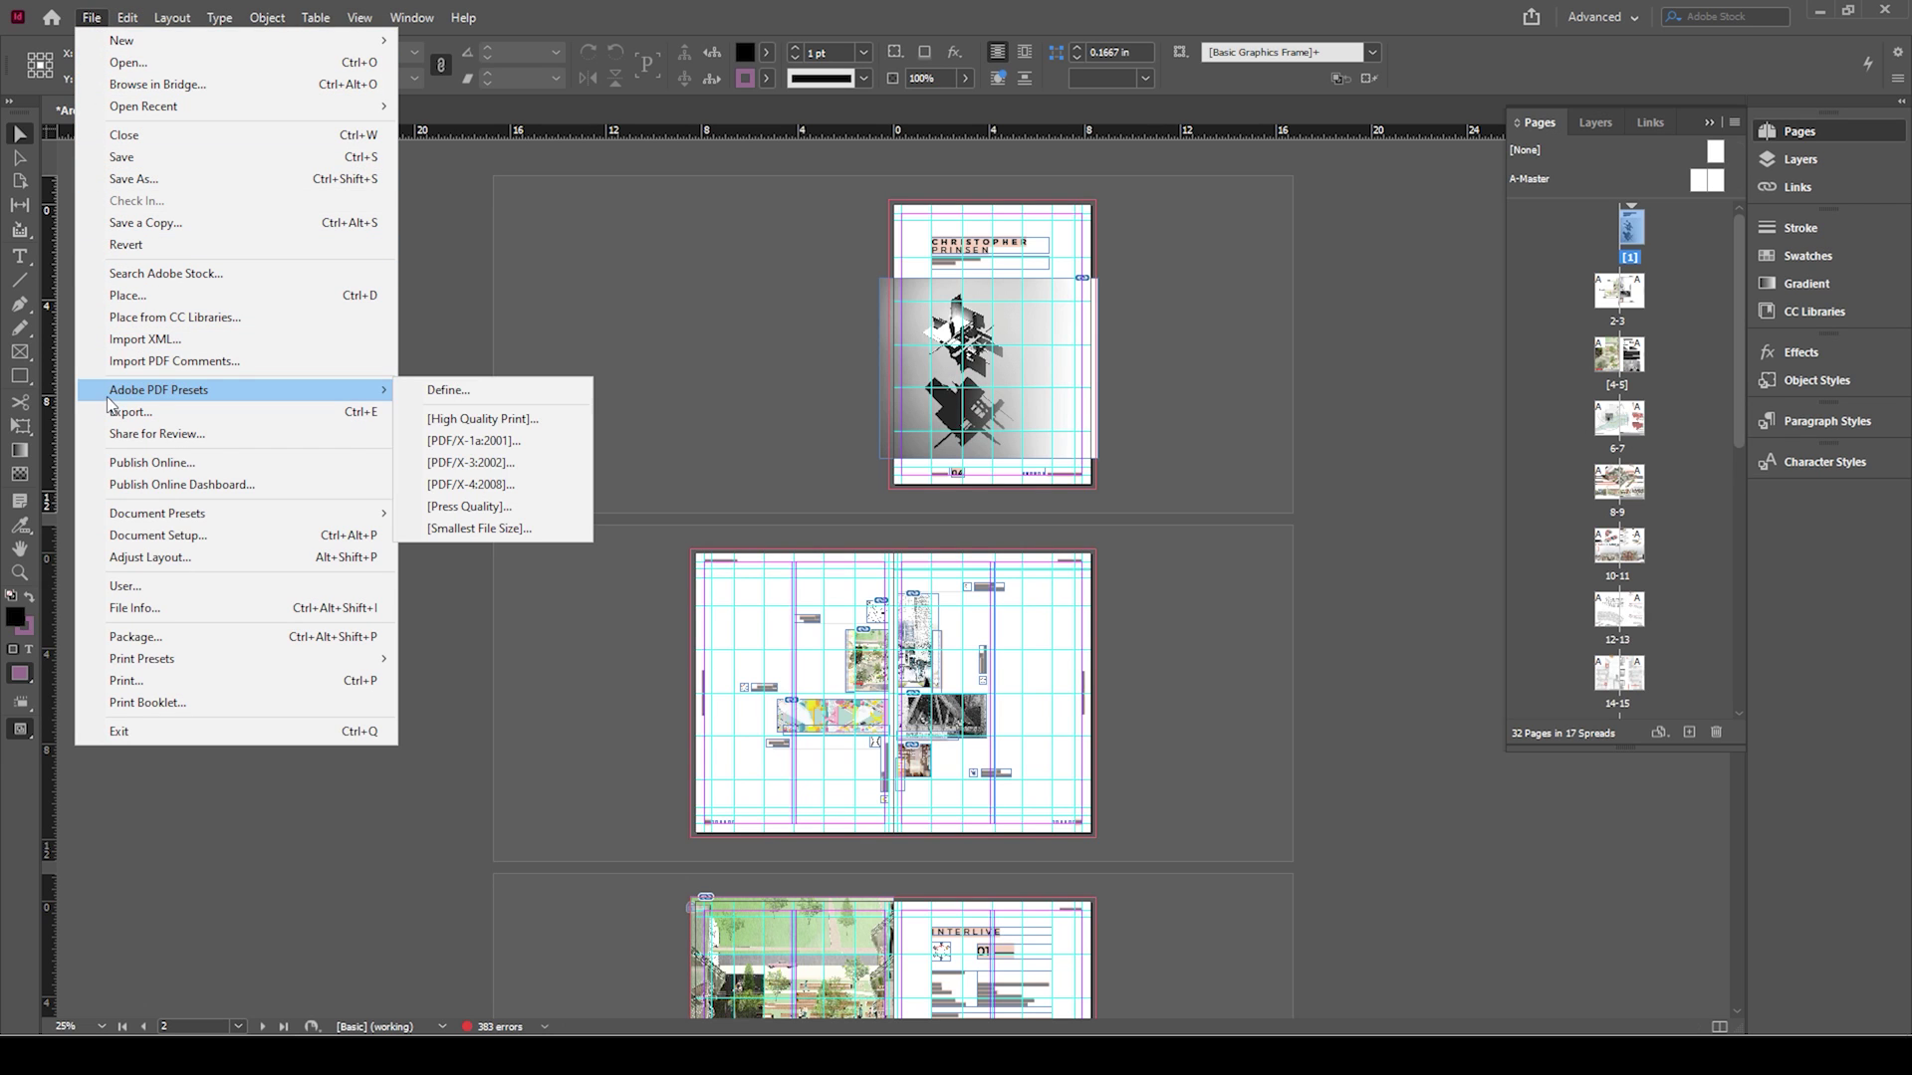
left_click(479, 419)
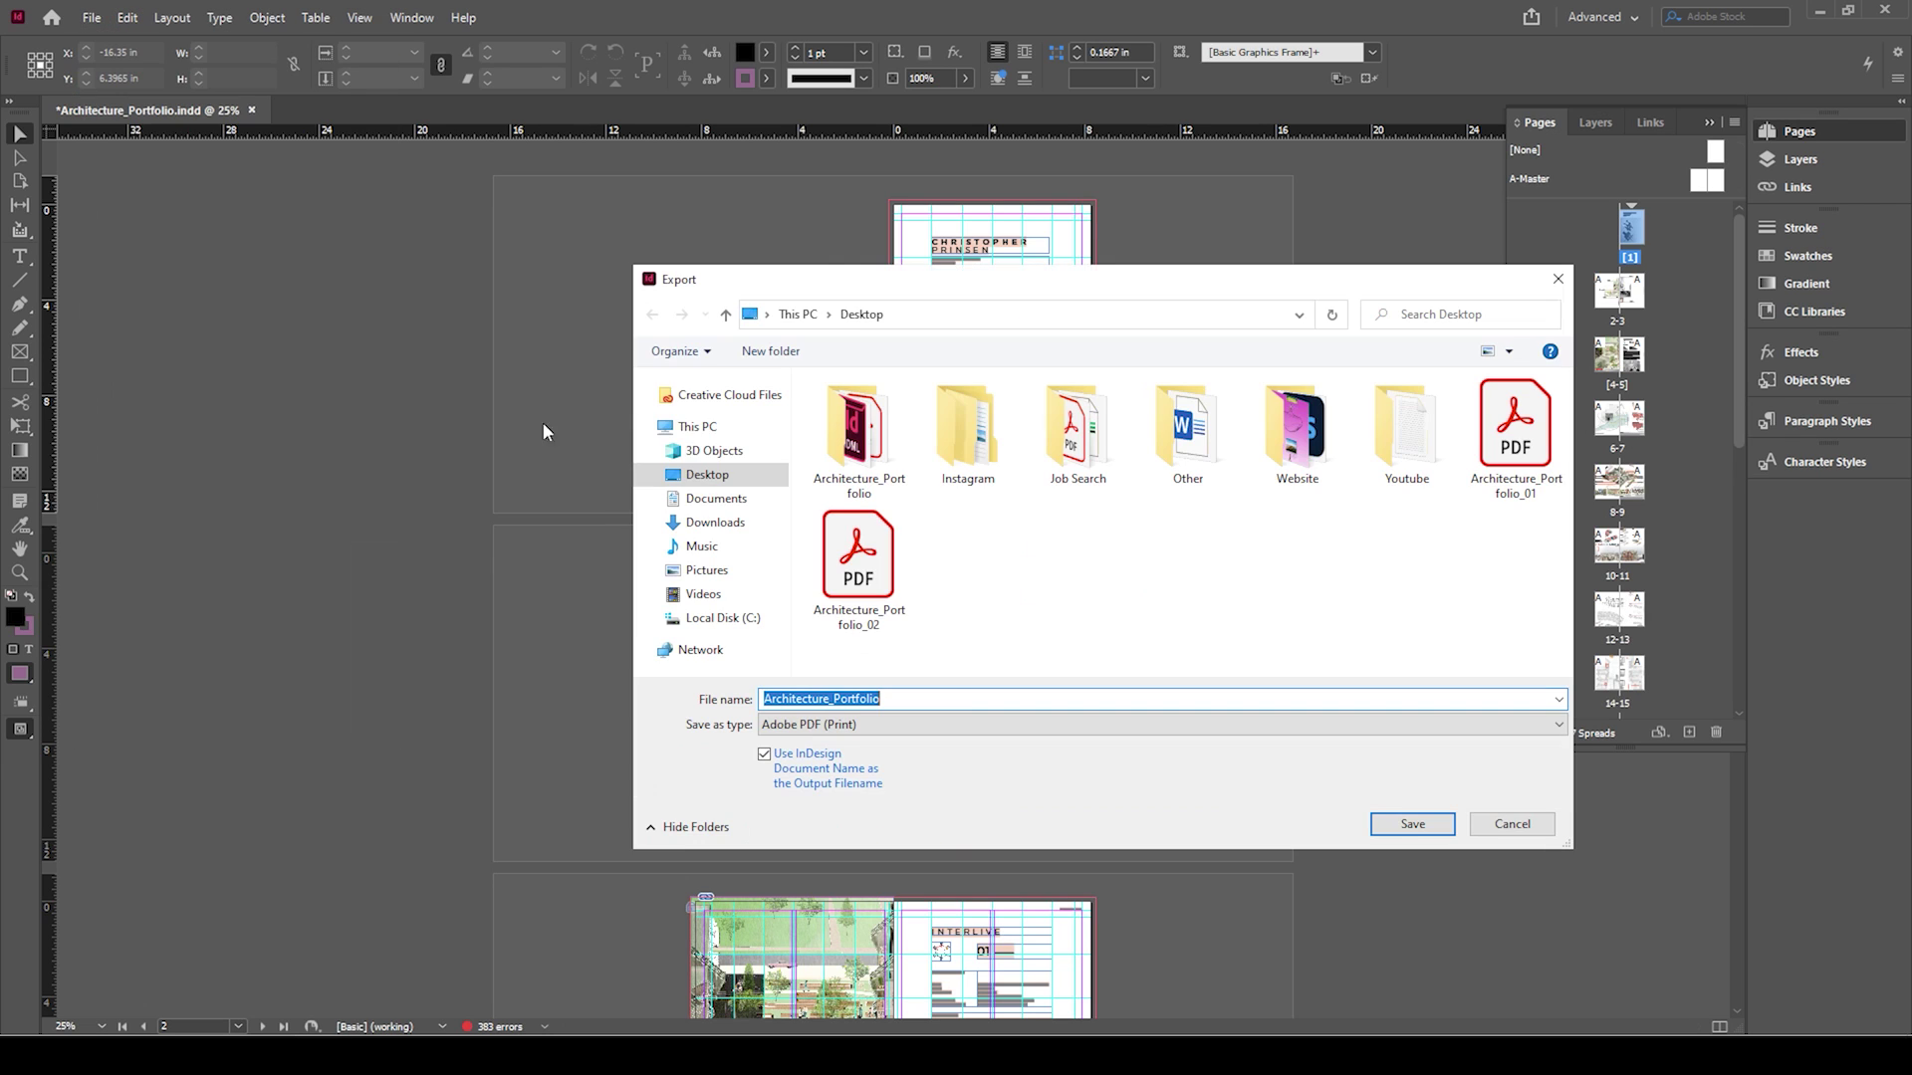
left_click(919, 700)
type("_0")
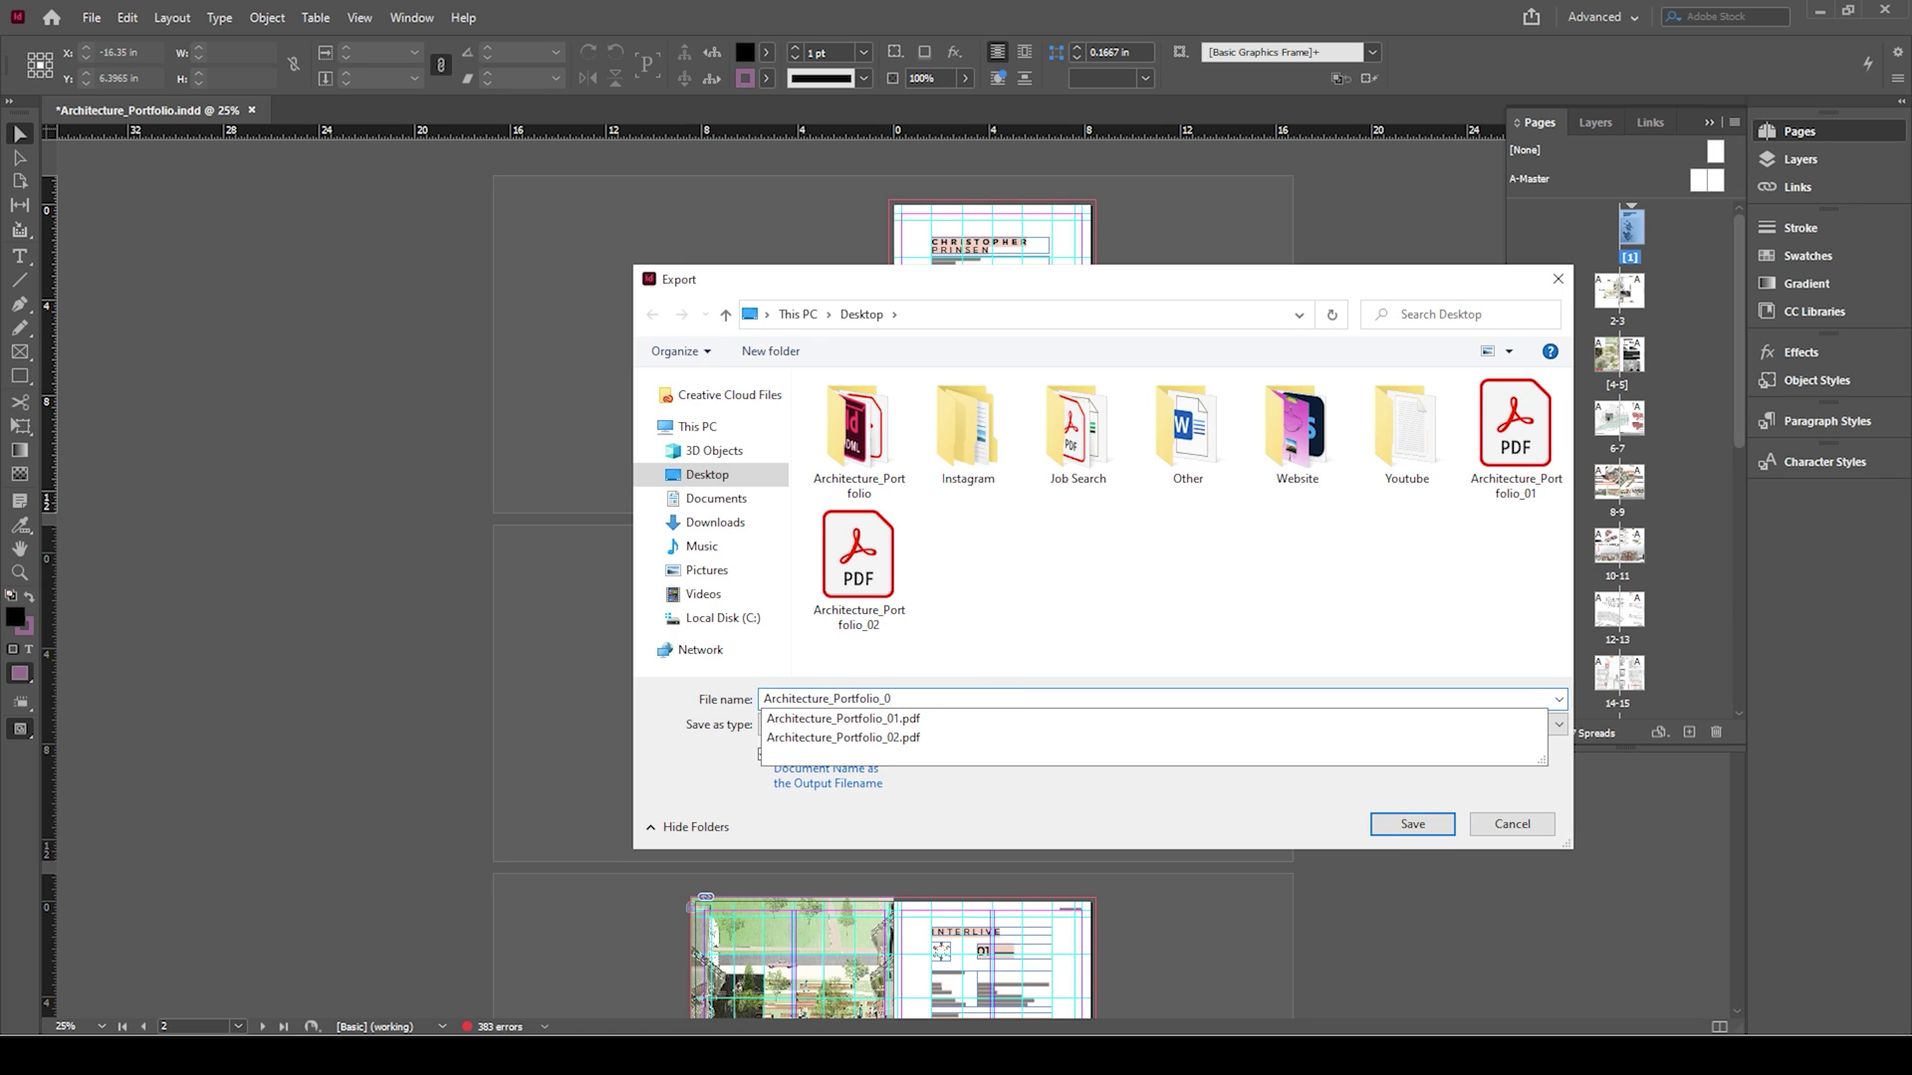
type("3")
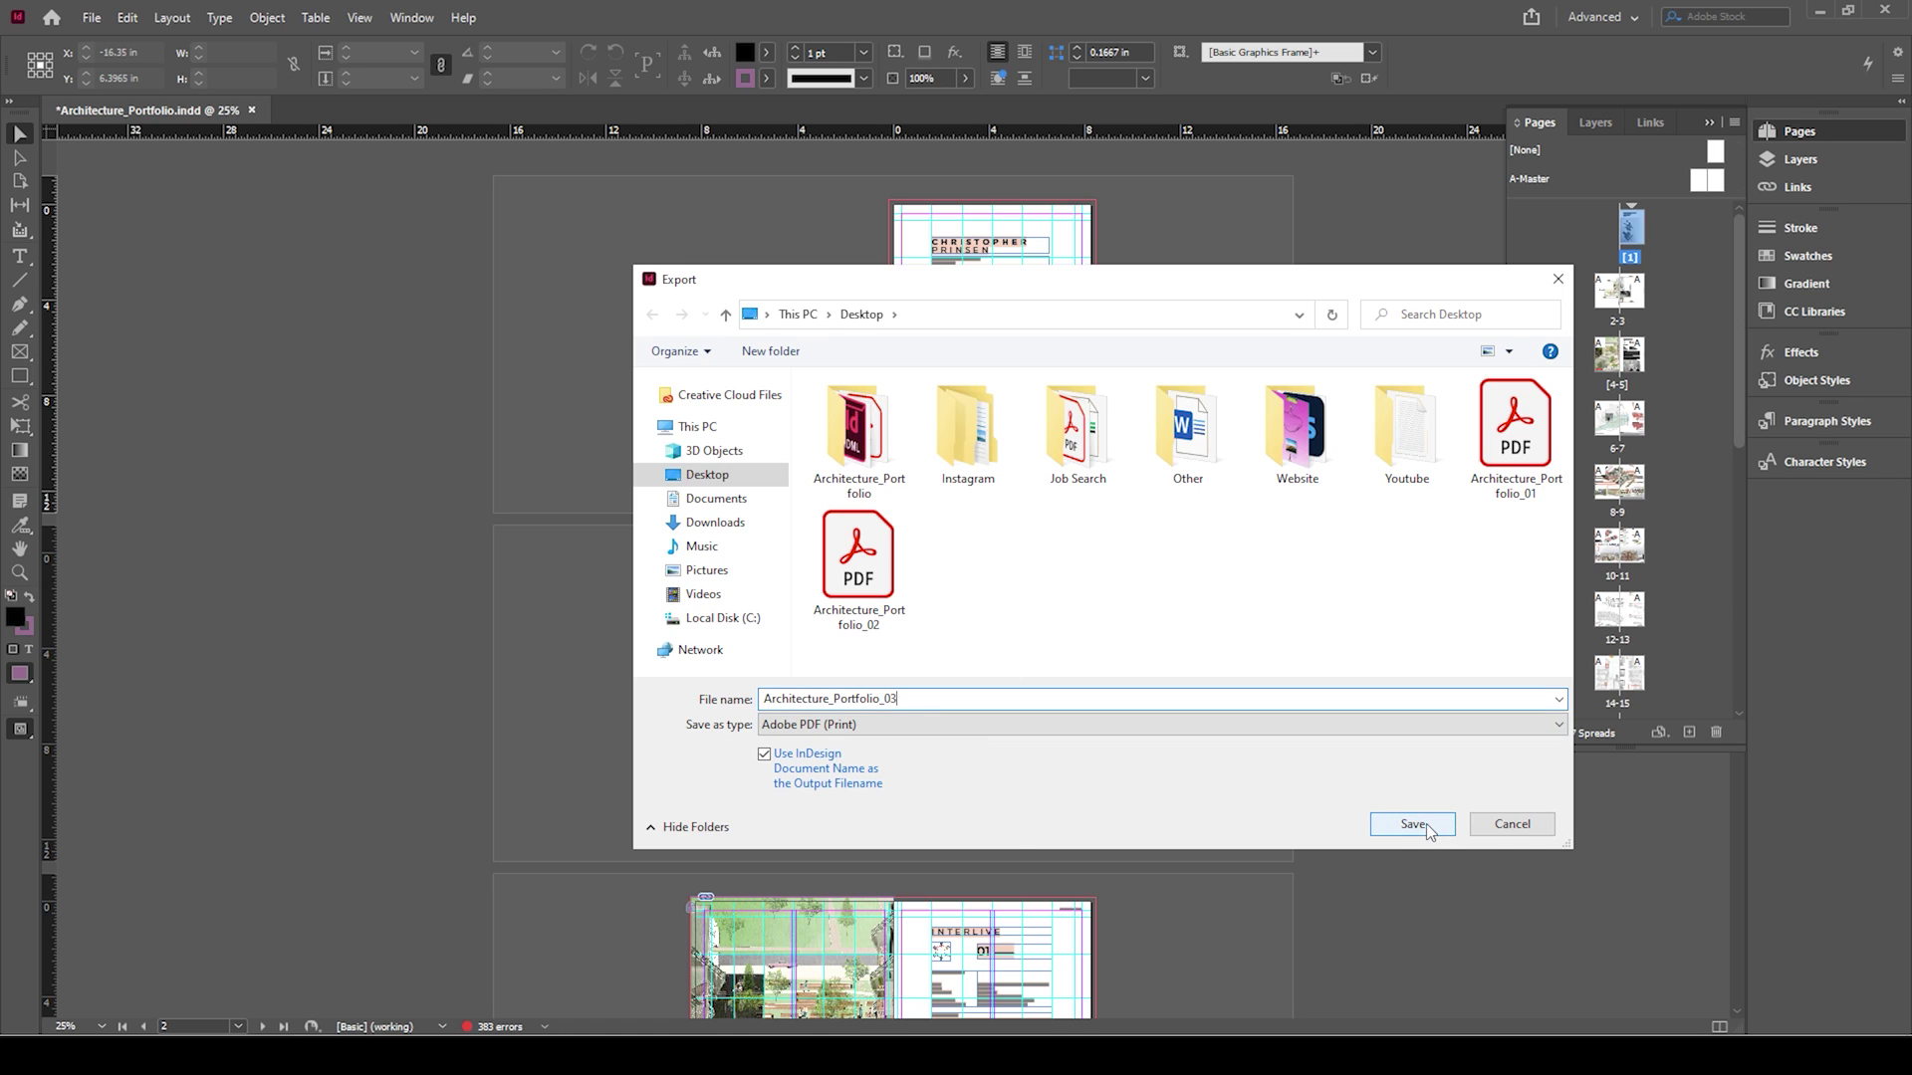
left_click(1413, 825)
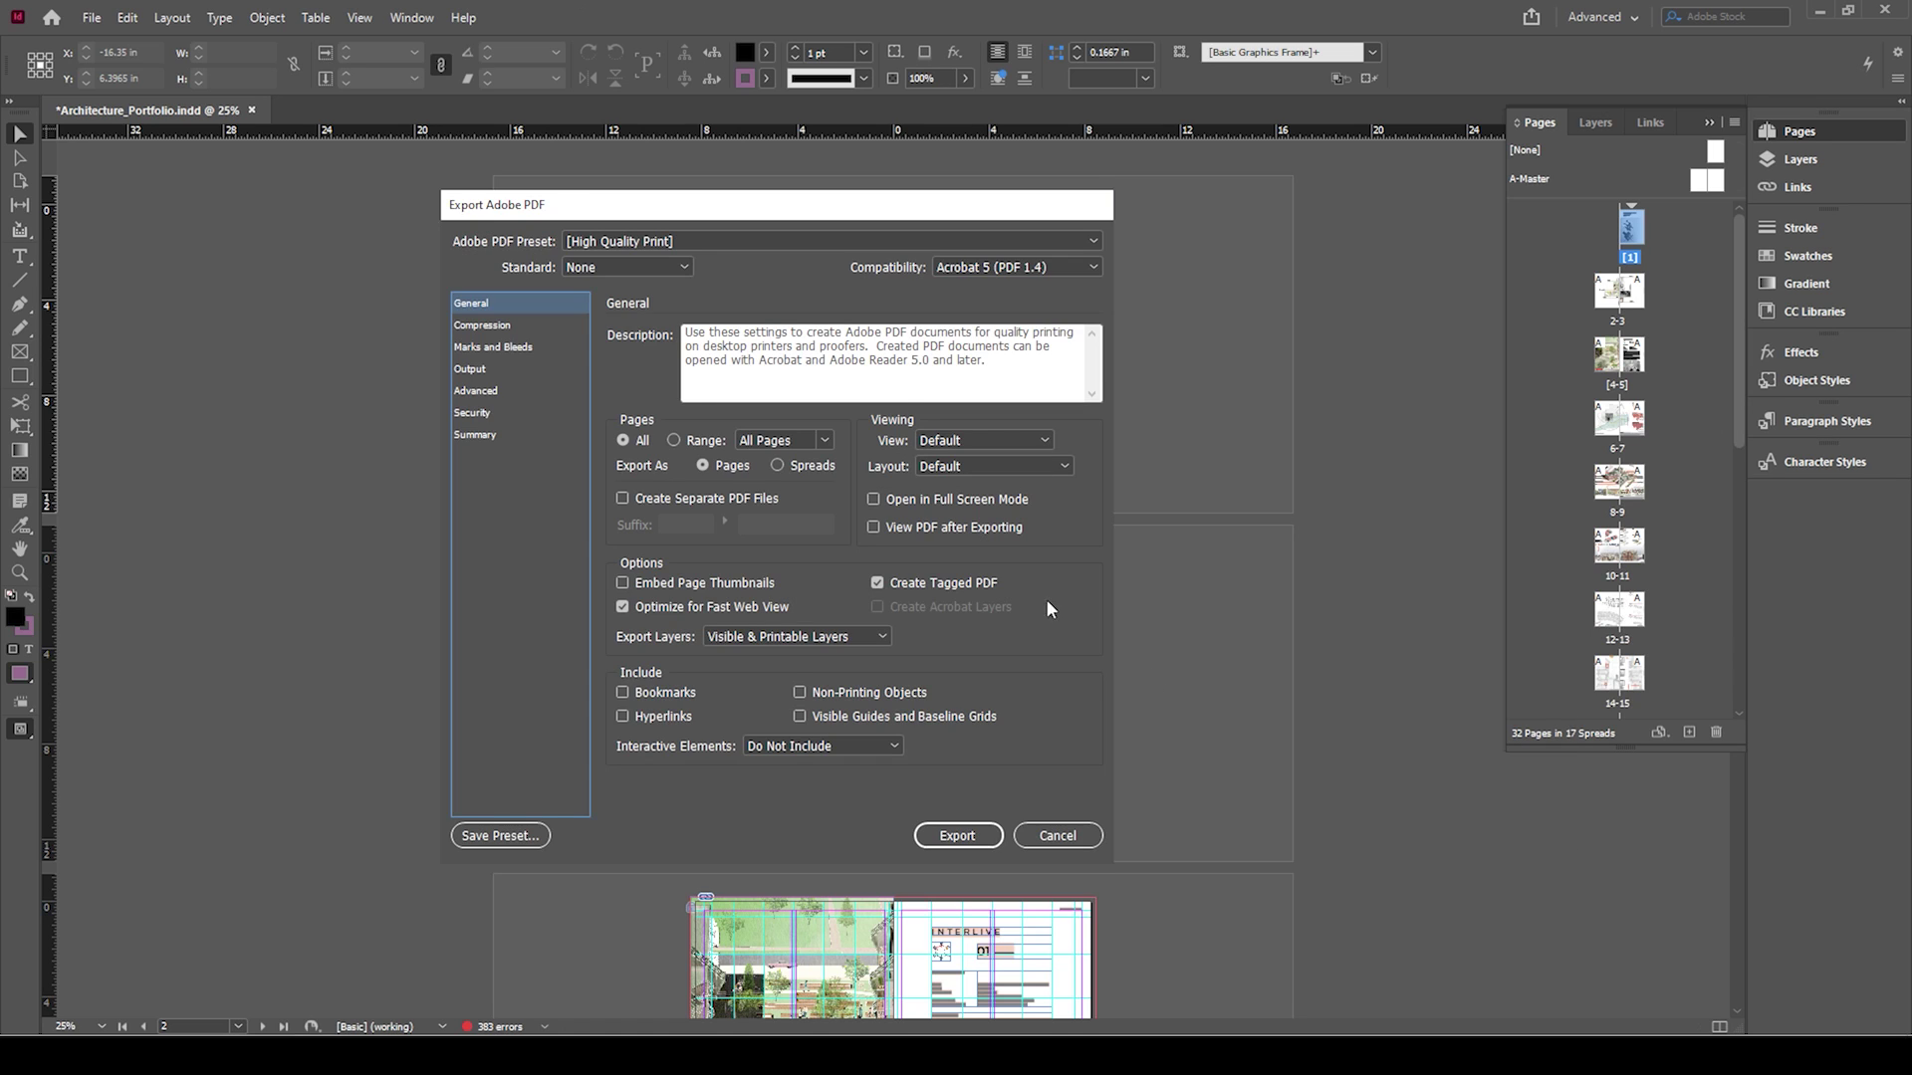
Choose Spreads and set colour and grayscale downsampling to 100 ppi
left_click(805, 472)
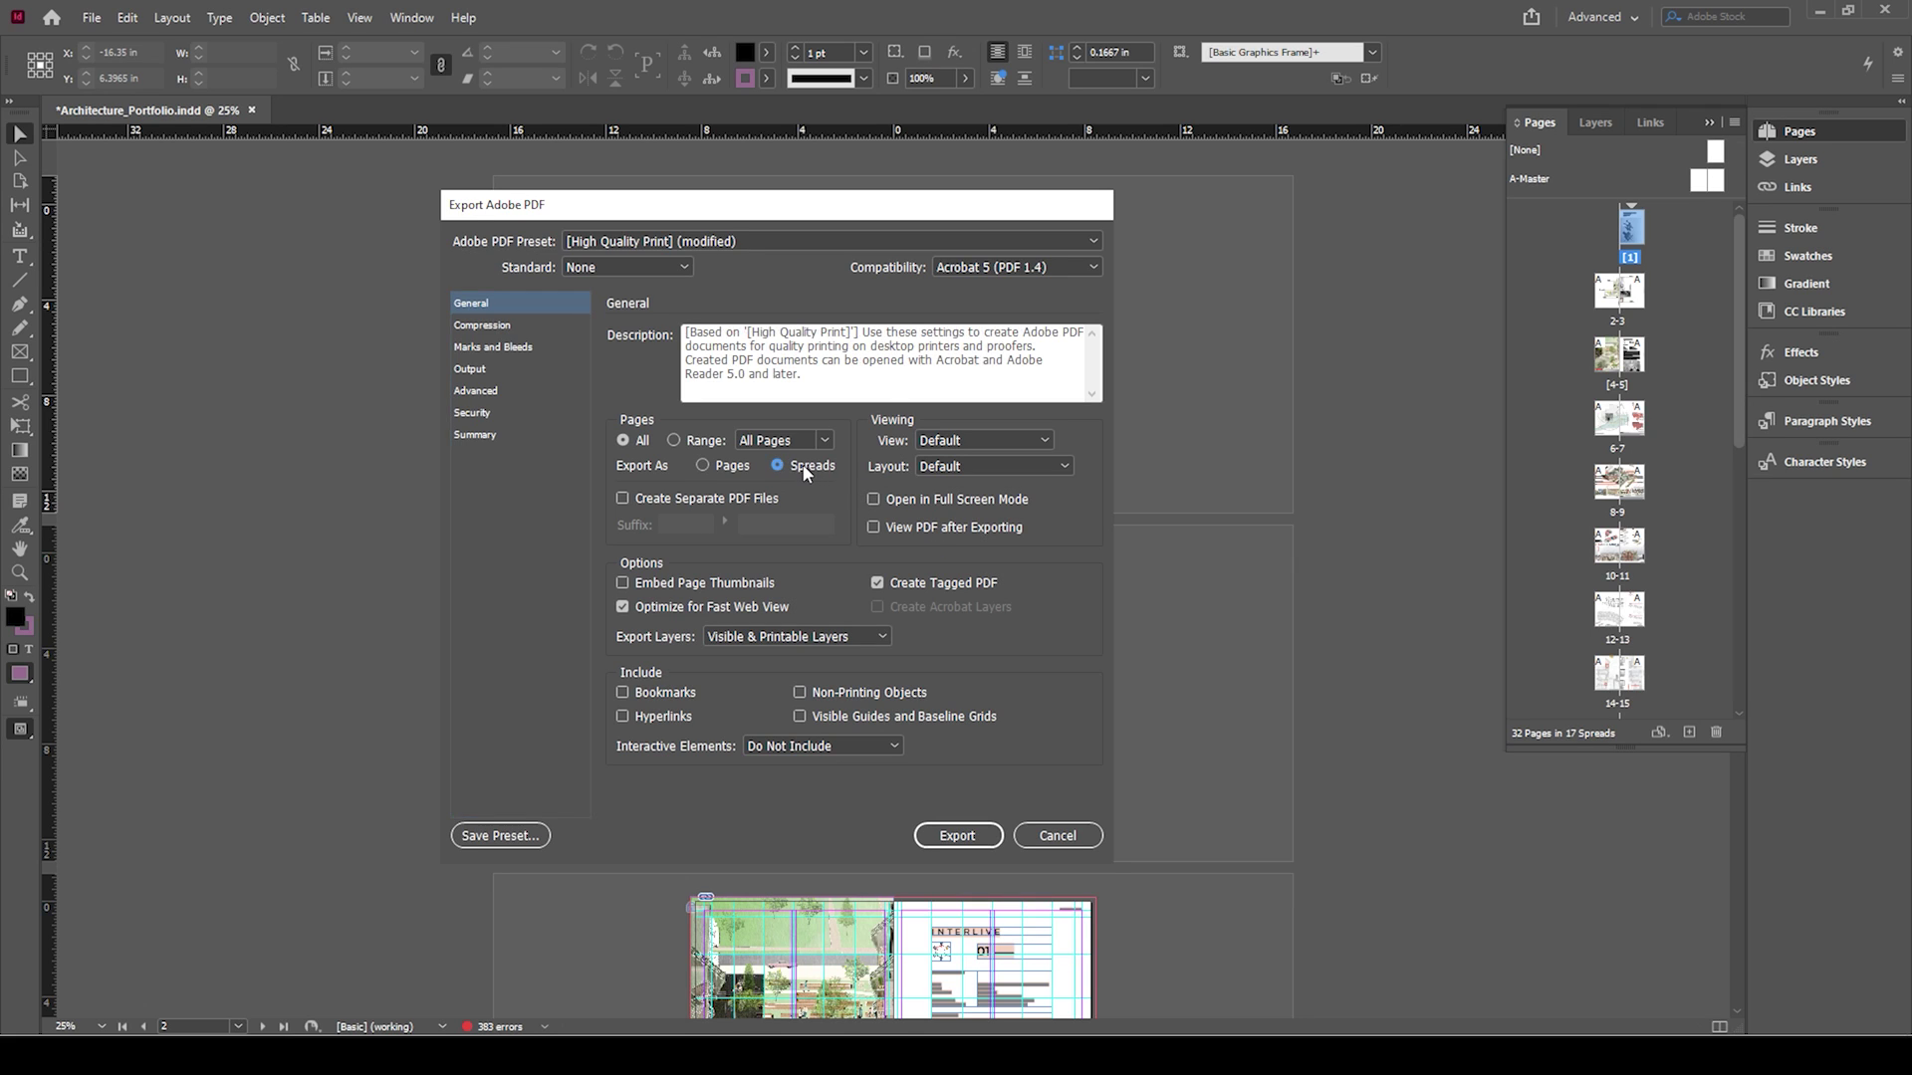
left_click(495, 328)
double_click(908, 360)
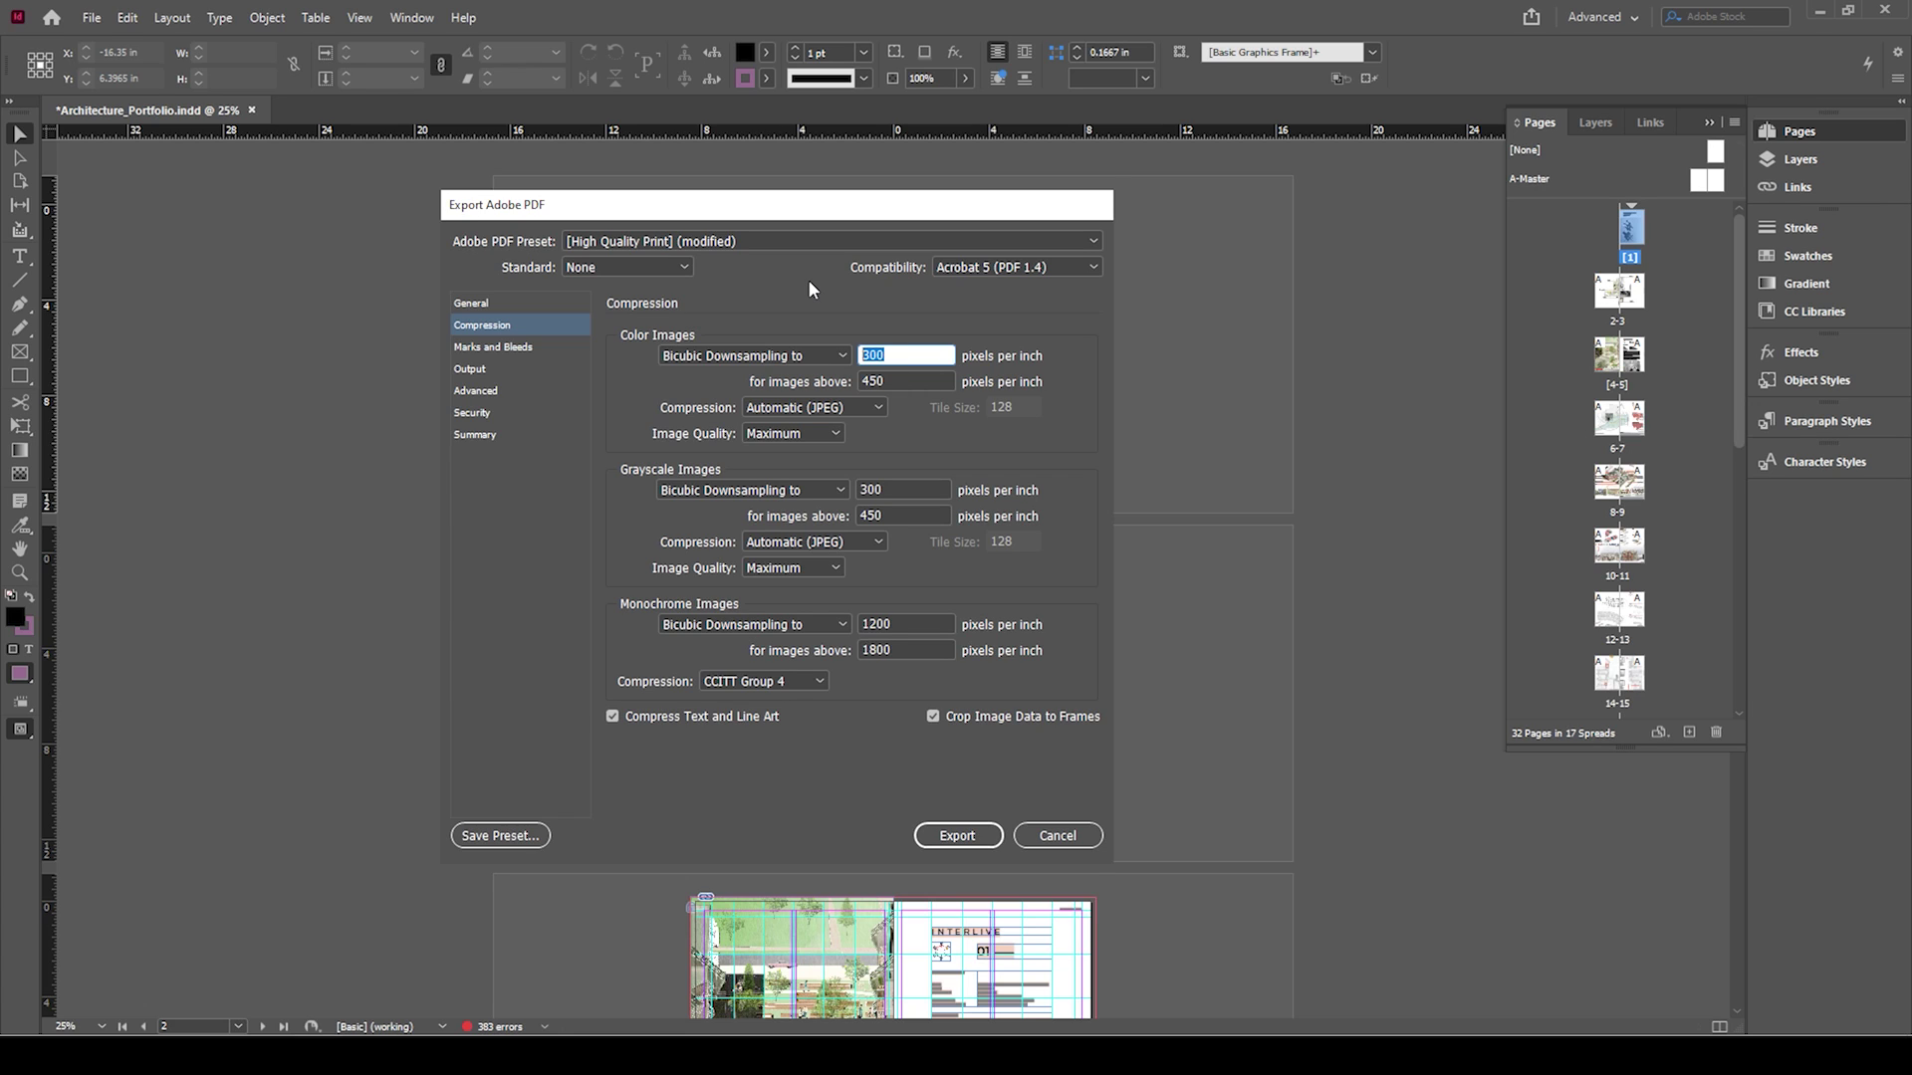
type("100")
double_click(918, 491)
type("1")
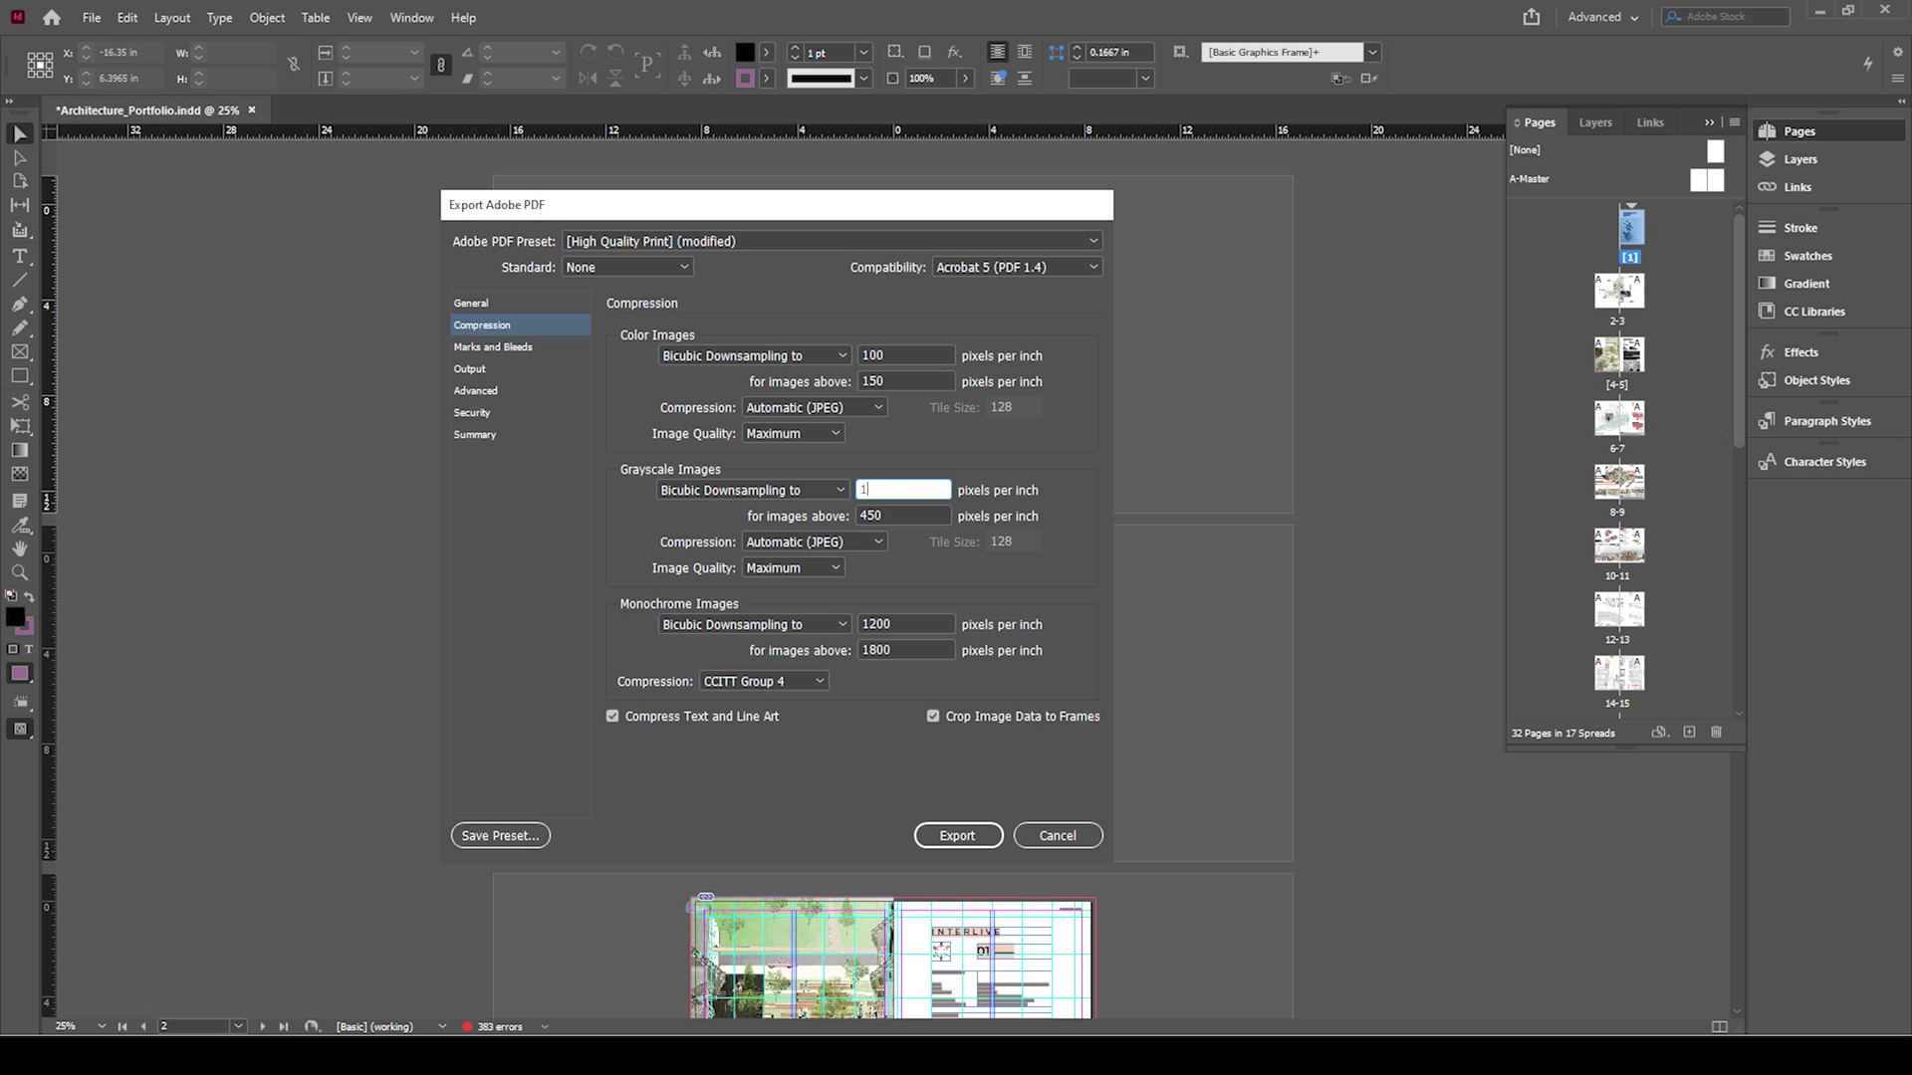
type("00")
left_click(950, 363)
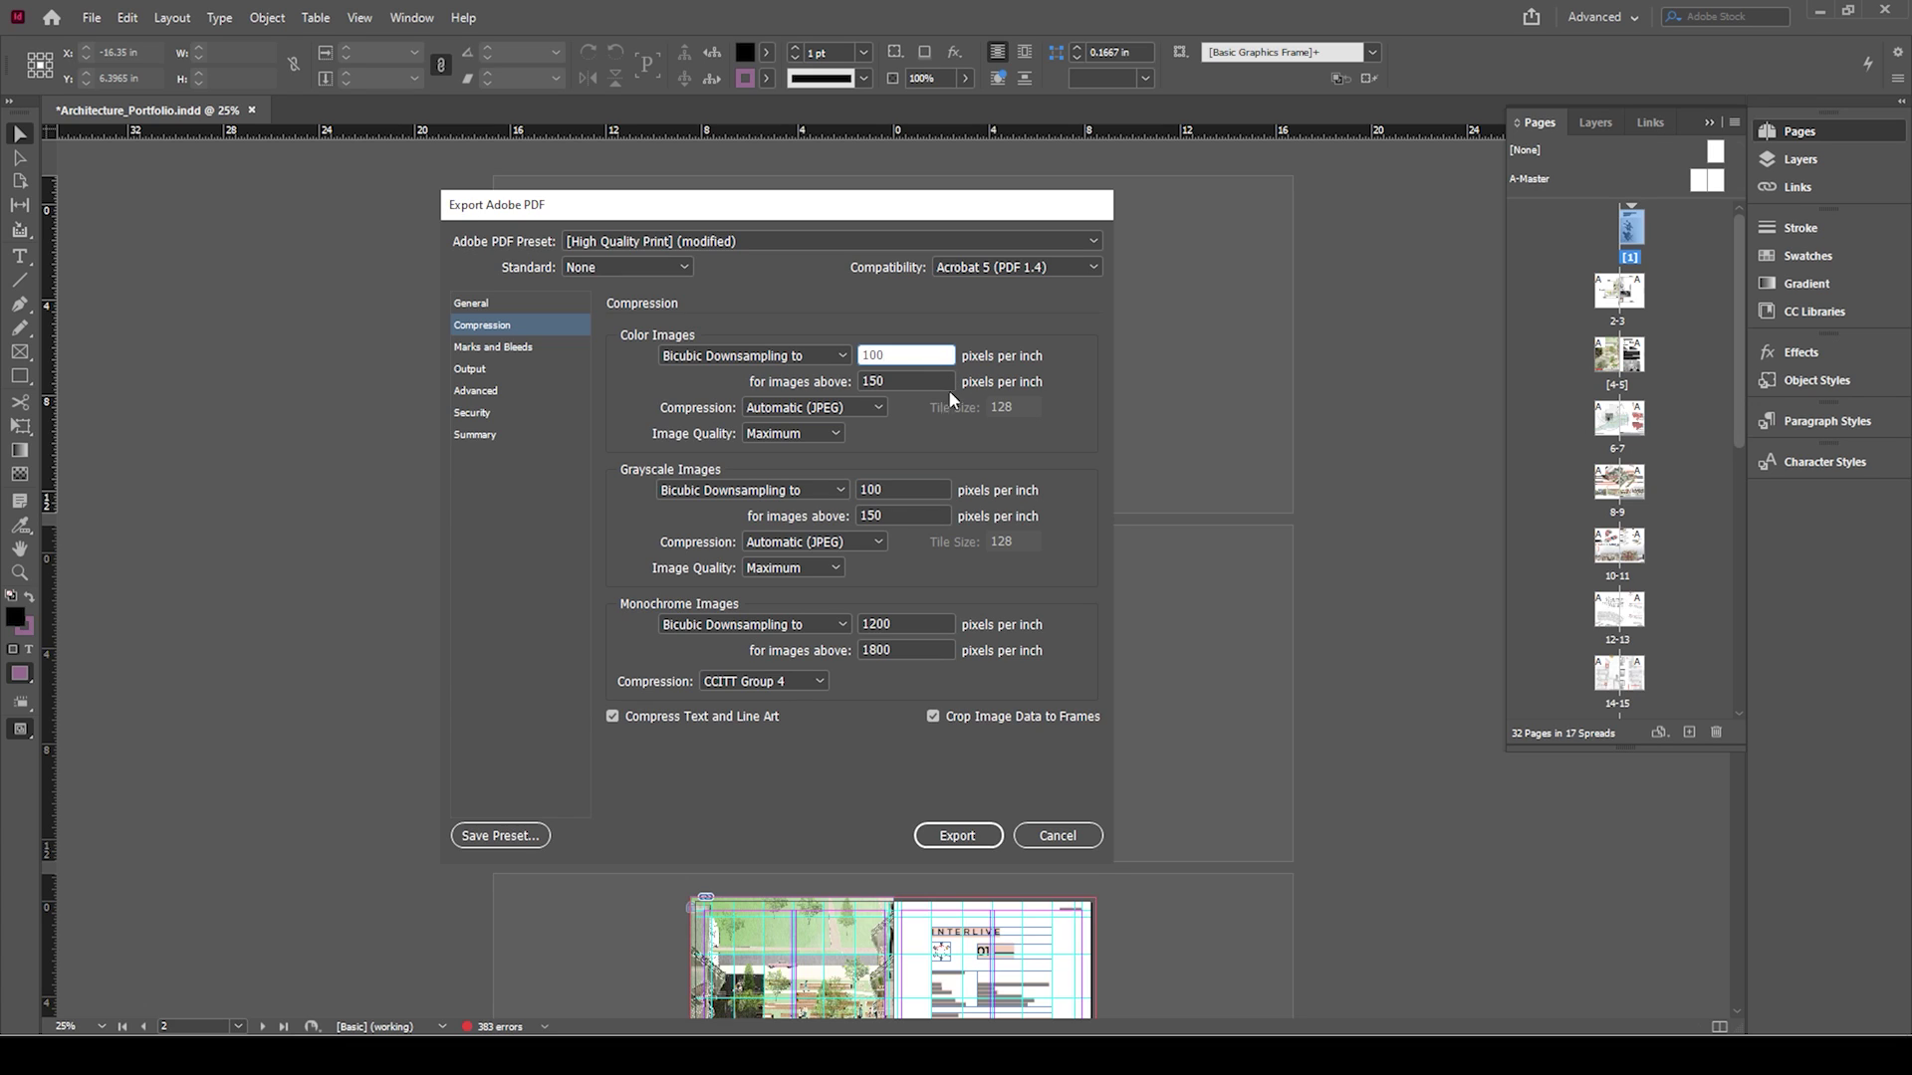
Keep colour image quality at Maximum and export the PDF
left_click(824, 433)
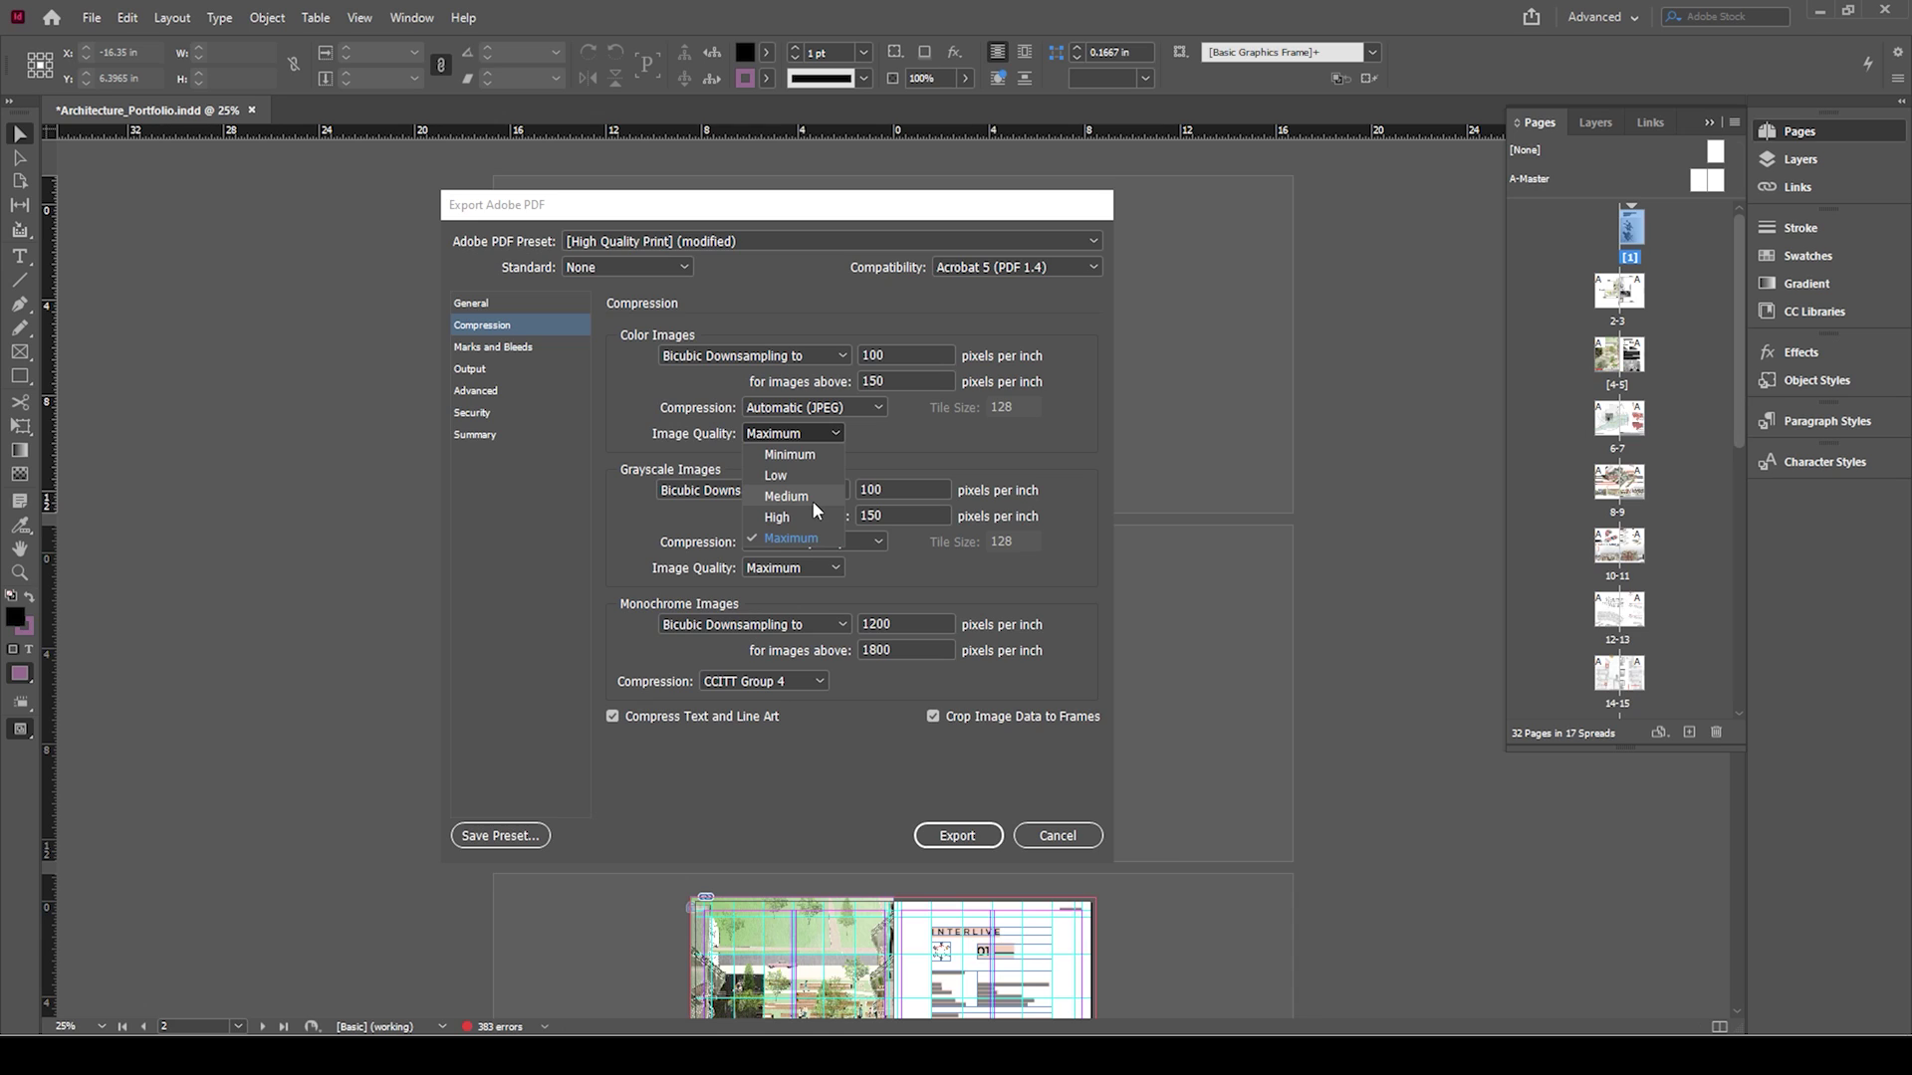
left_click(909, 445)
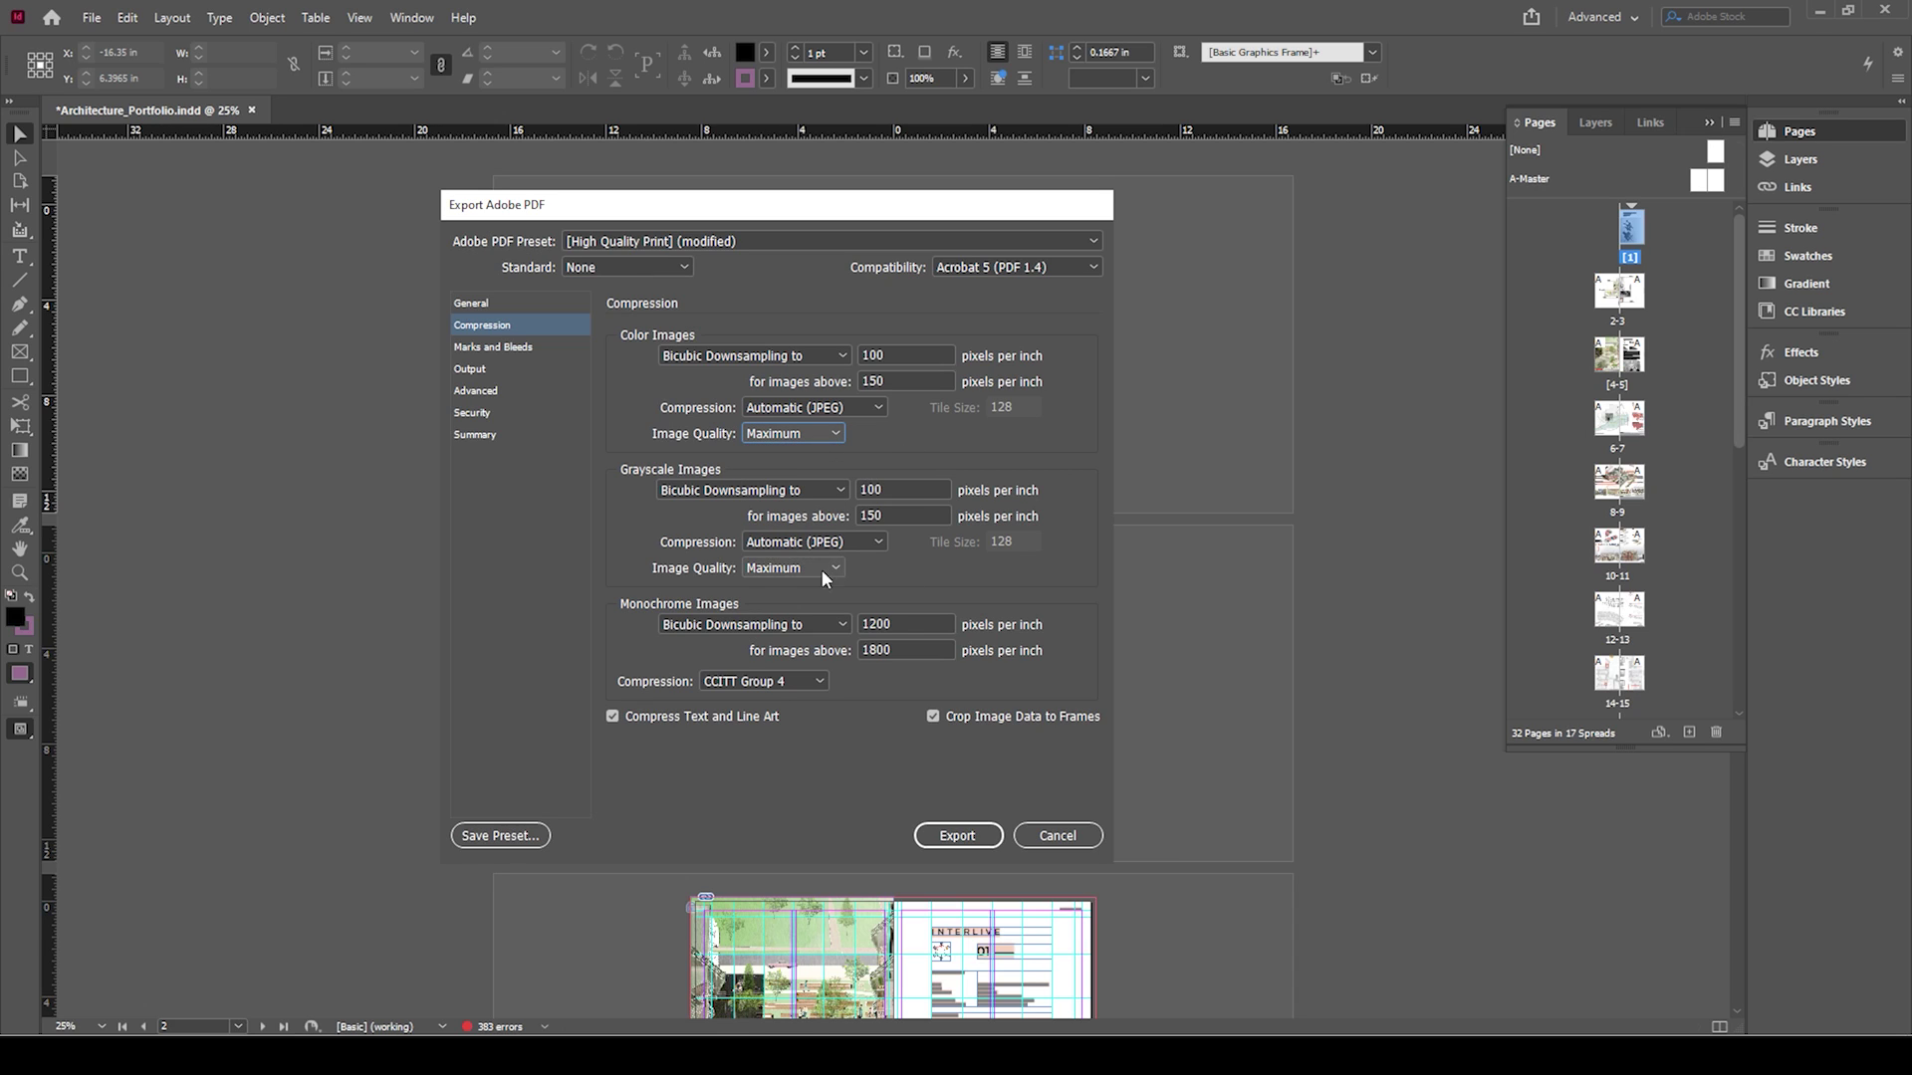
left_click(979, 841)
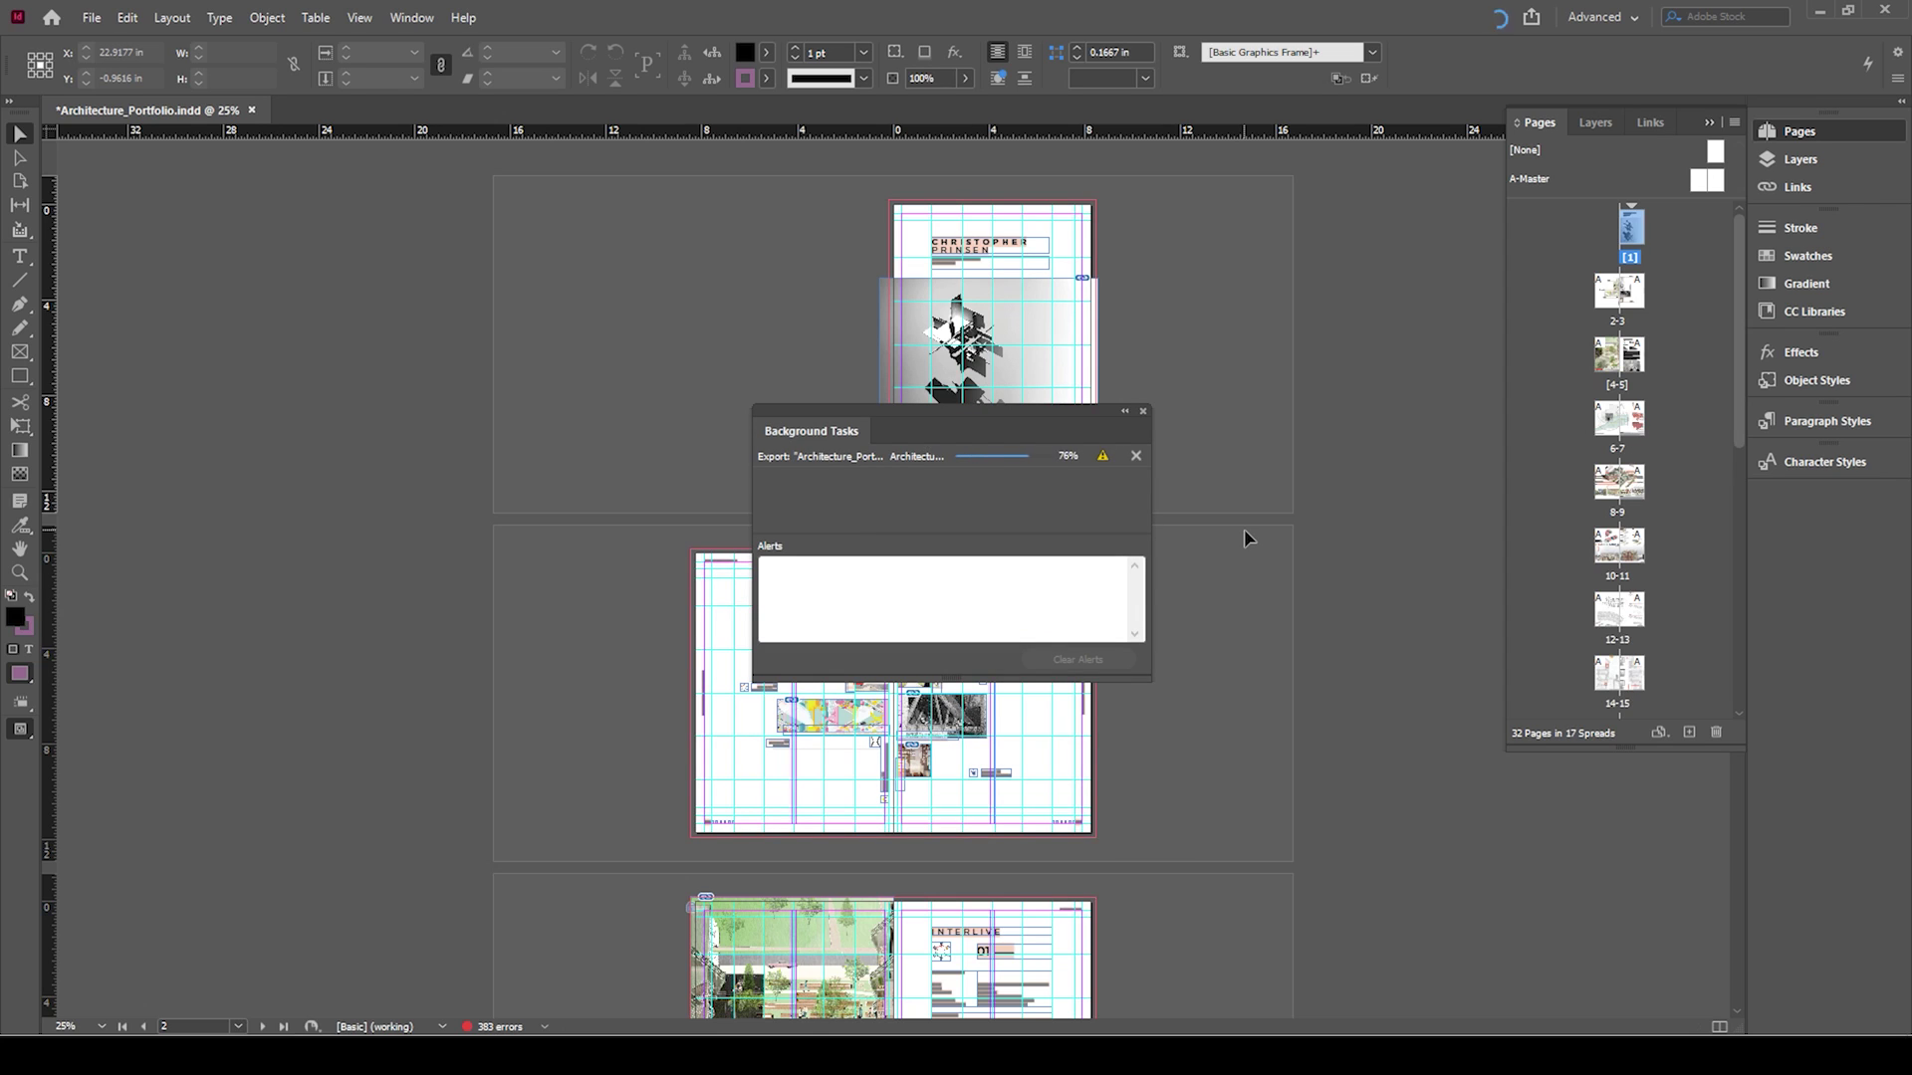
Confirm in its file properties that Architecture_Portfolio_03.pdf is 8.76 MB
left_click(1144, 412)
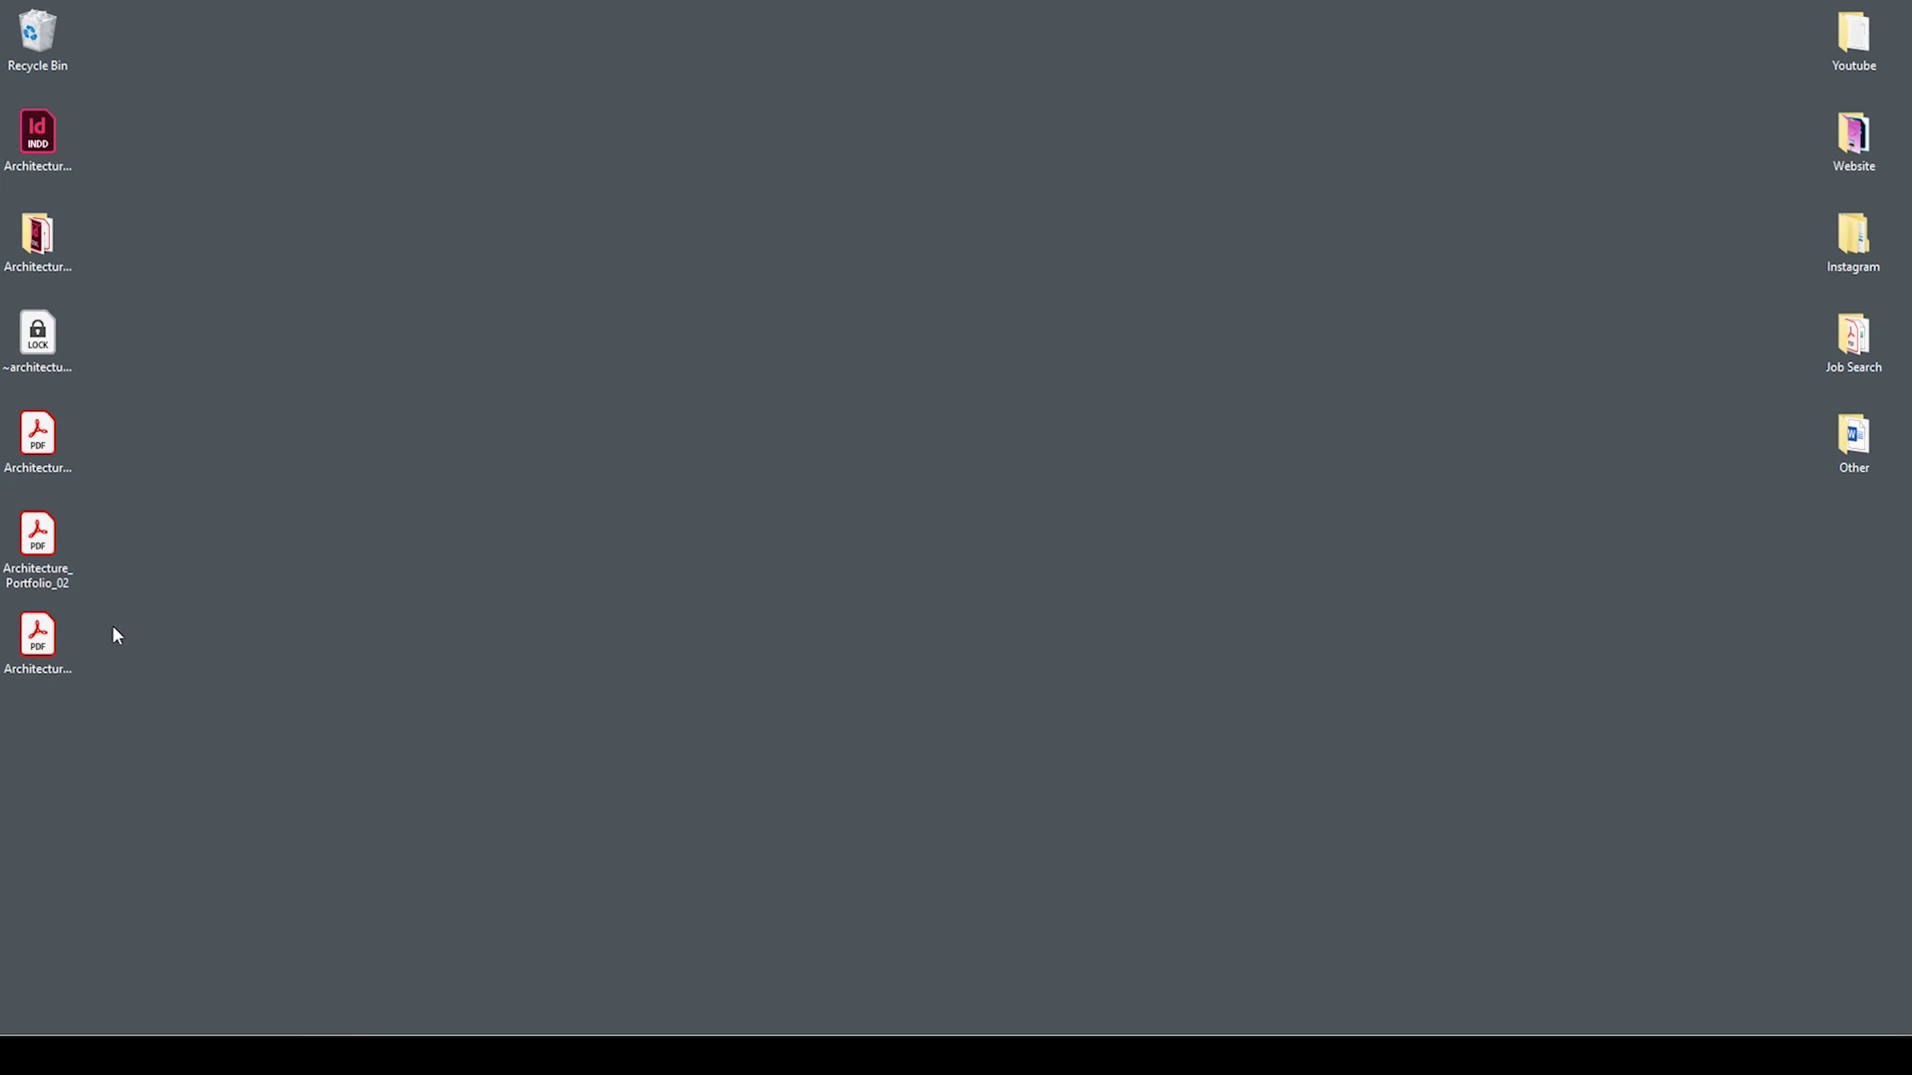
right_click(45, 650)
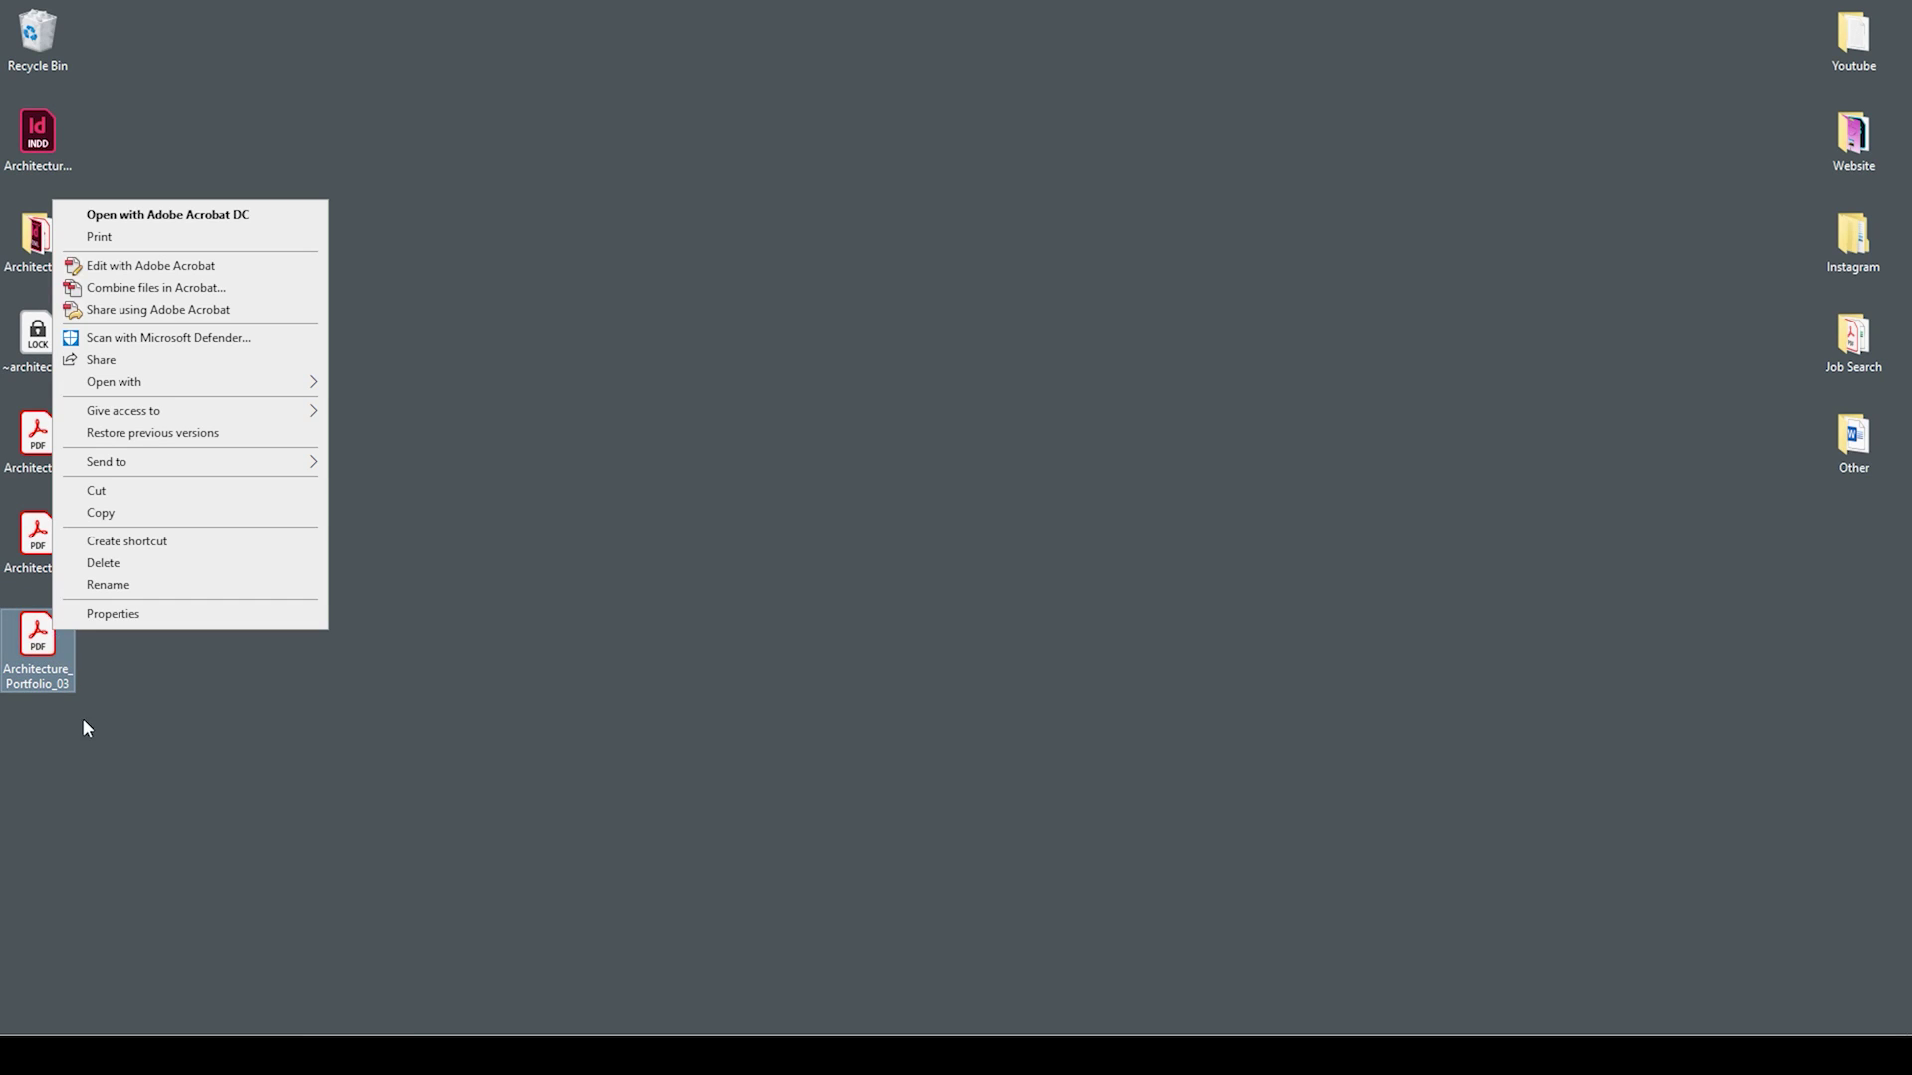
left_click(115, 616)
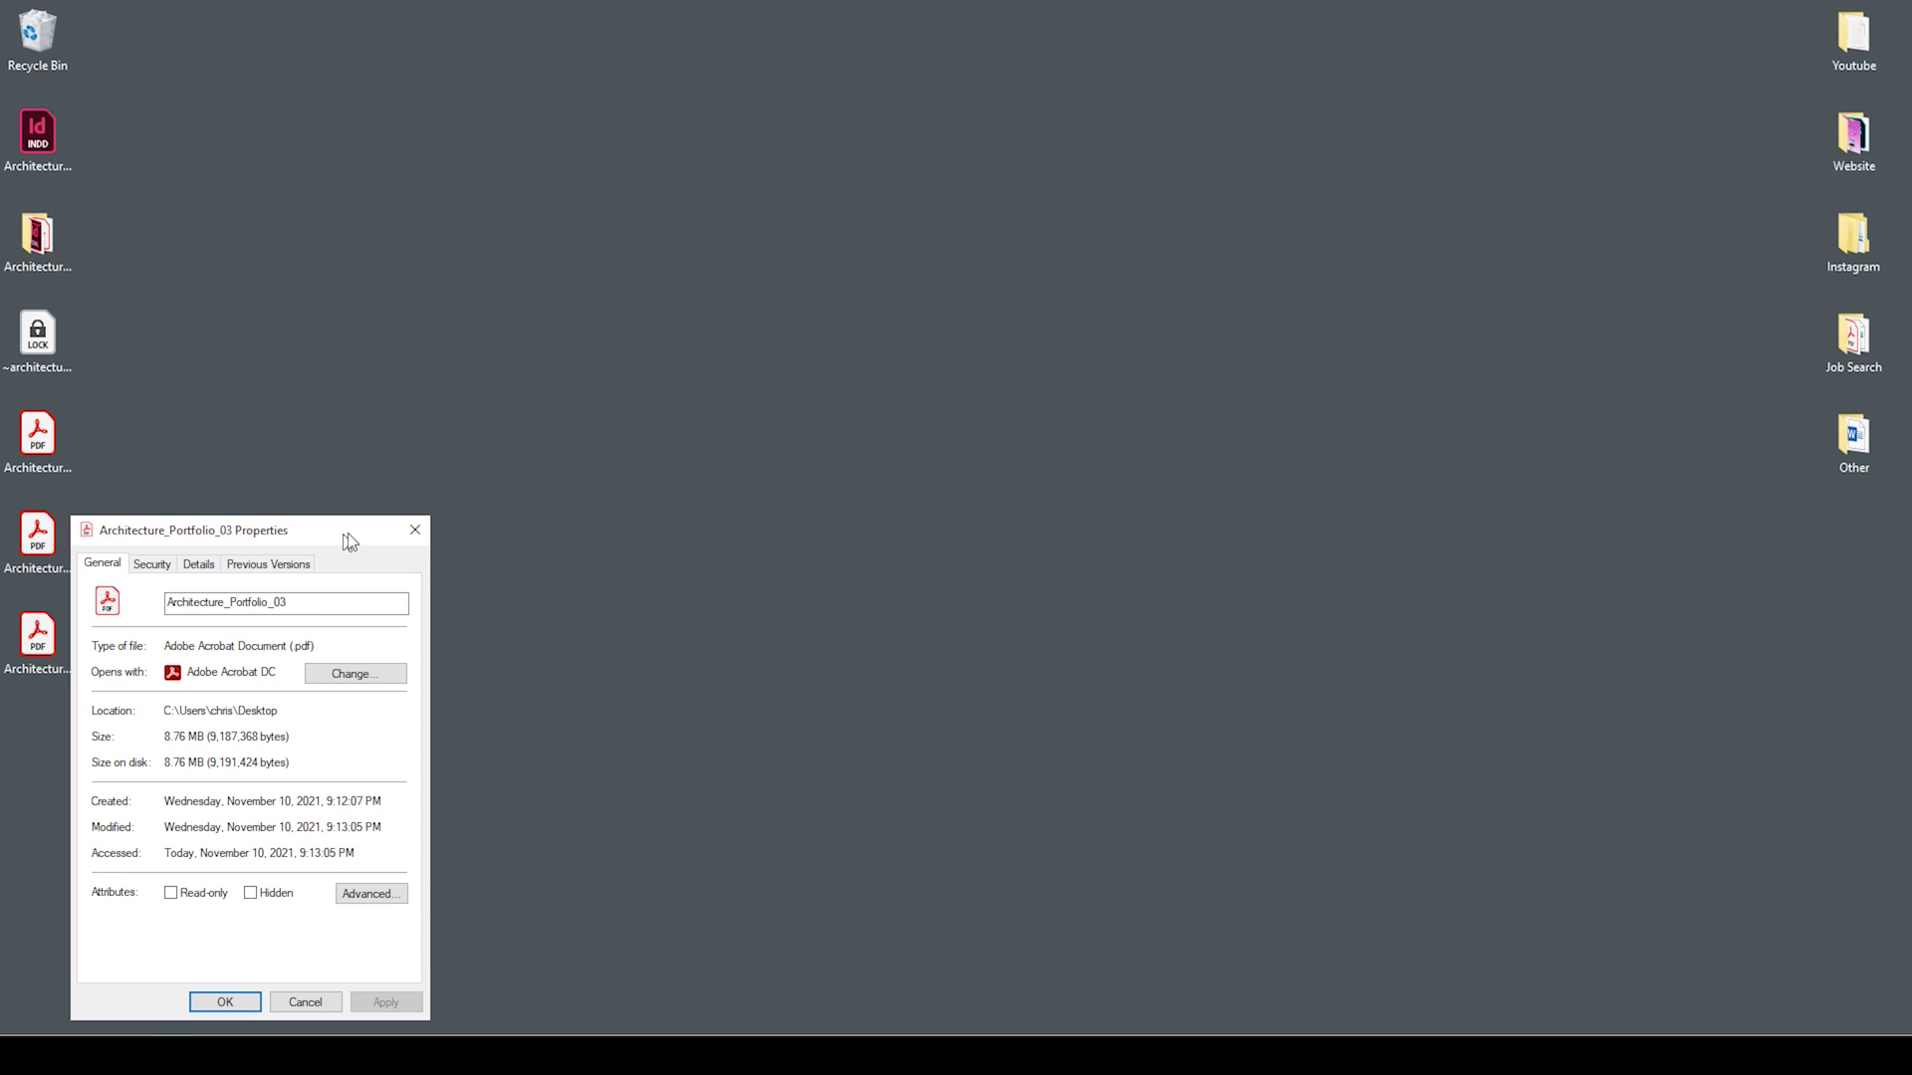
left_click_drag(342, 539, 503, 432)
left_click(567, 427)
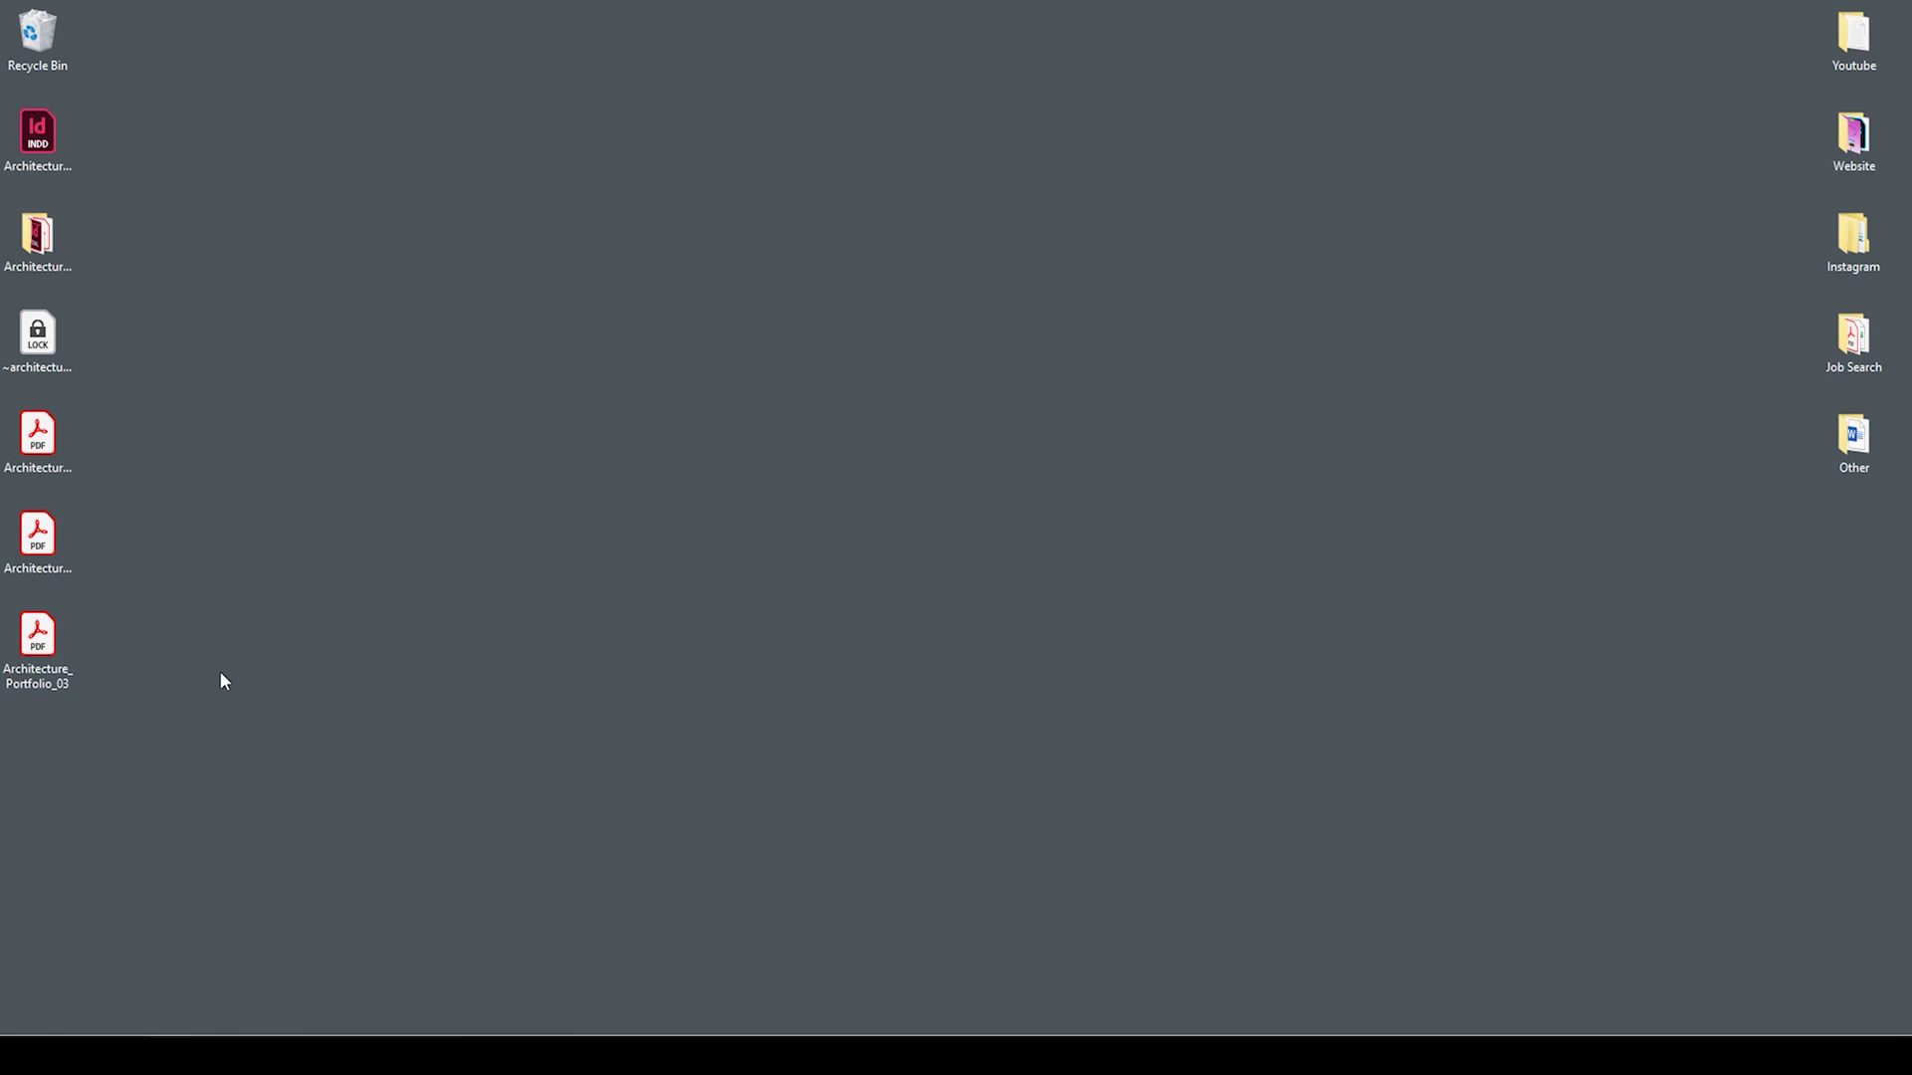
Open Architecture_Portfolio_03.pdf in Acrobat and zoom out to 100%
double_click(38, 643)
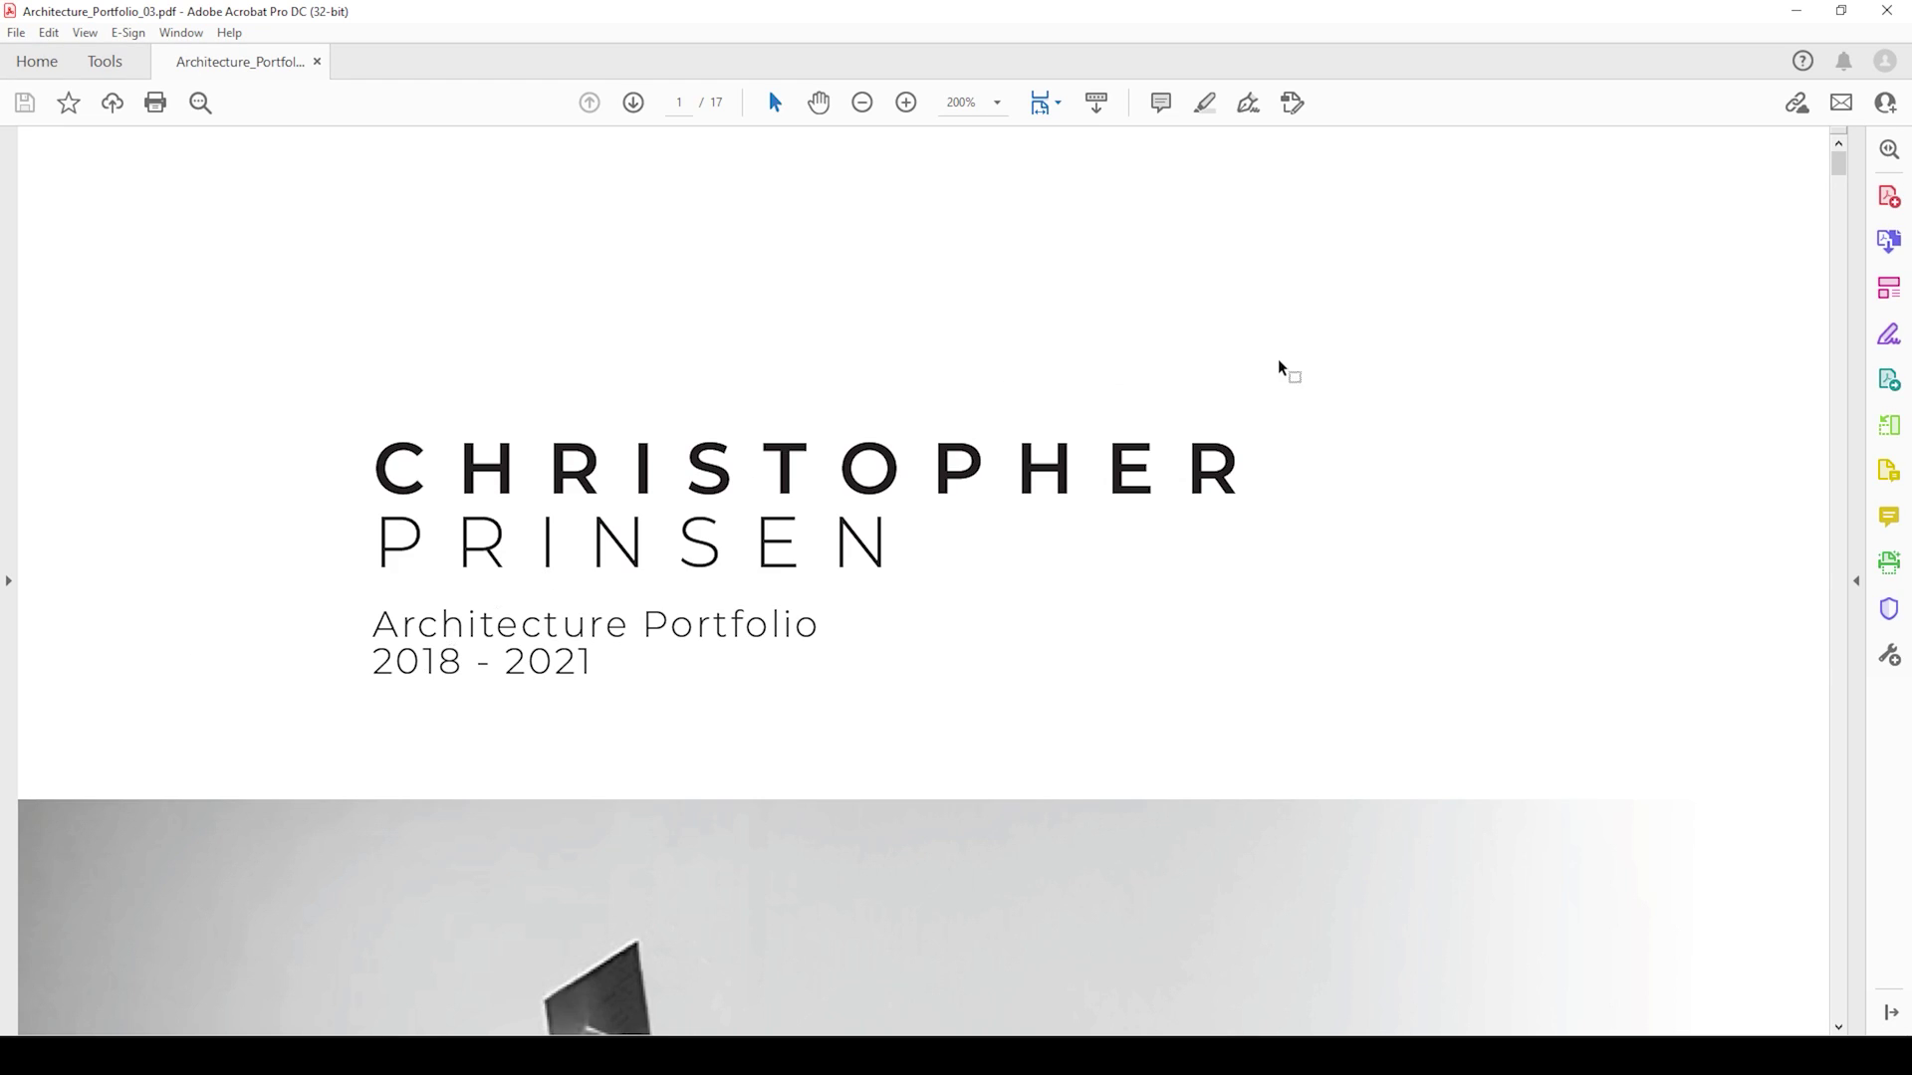
scroll(1285, 374, "down", 3)
scroll(1302, 383, "down", 3)
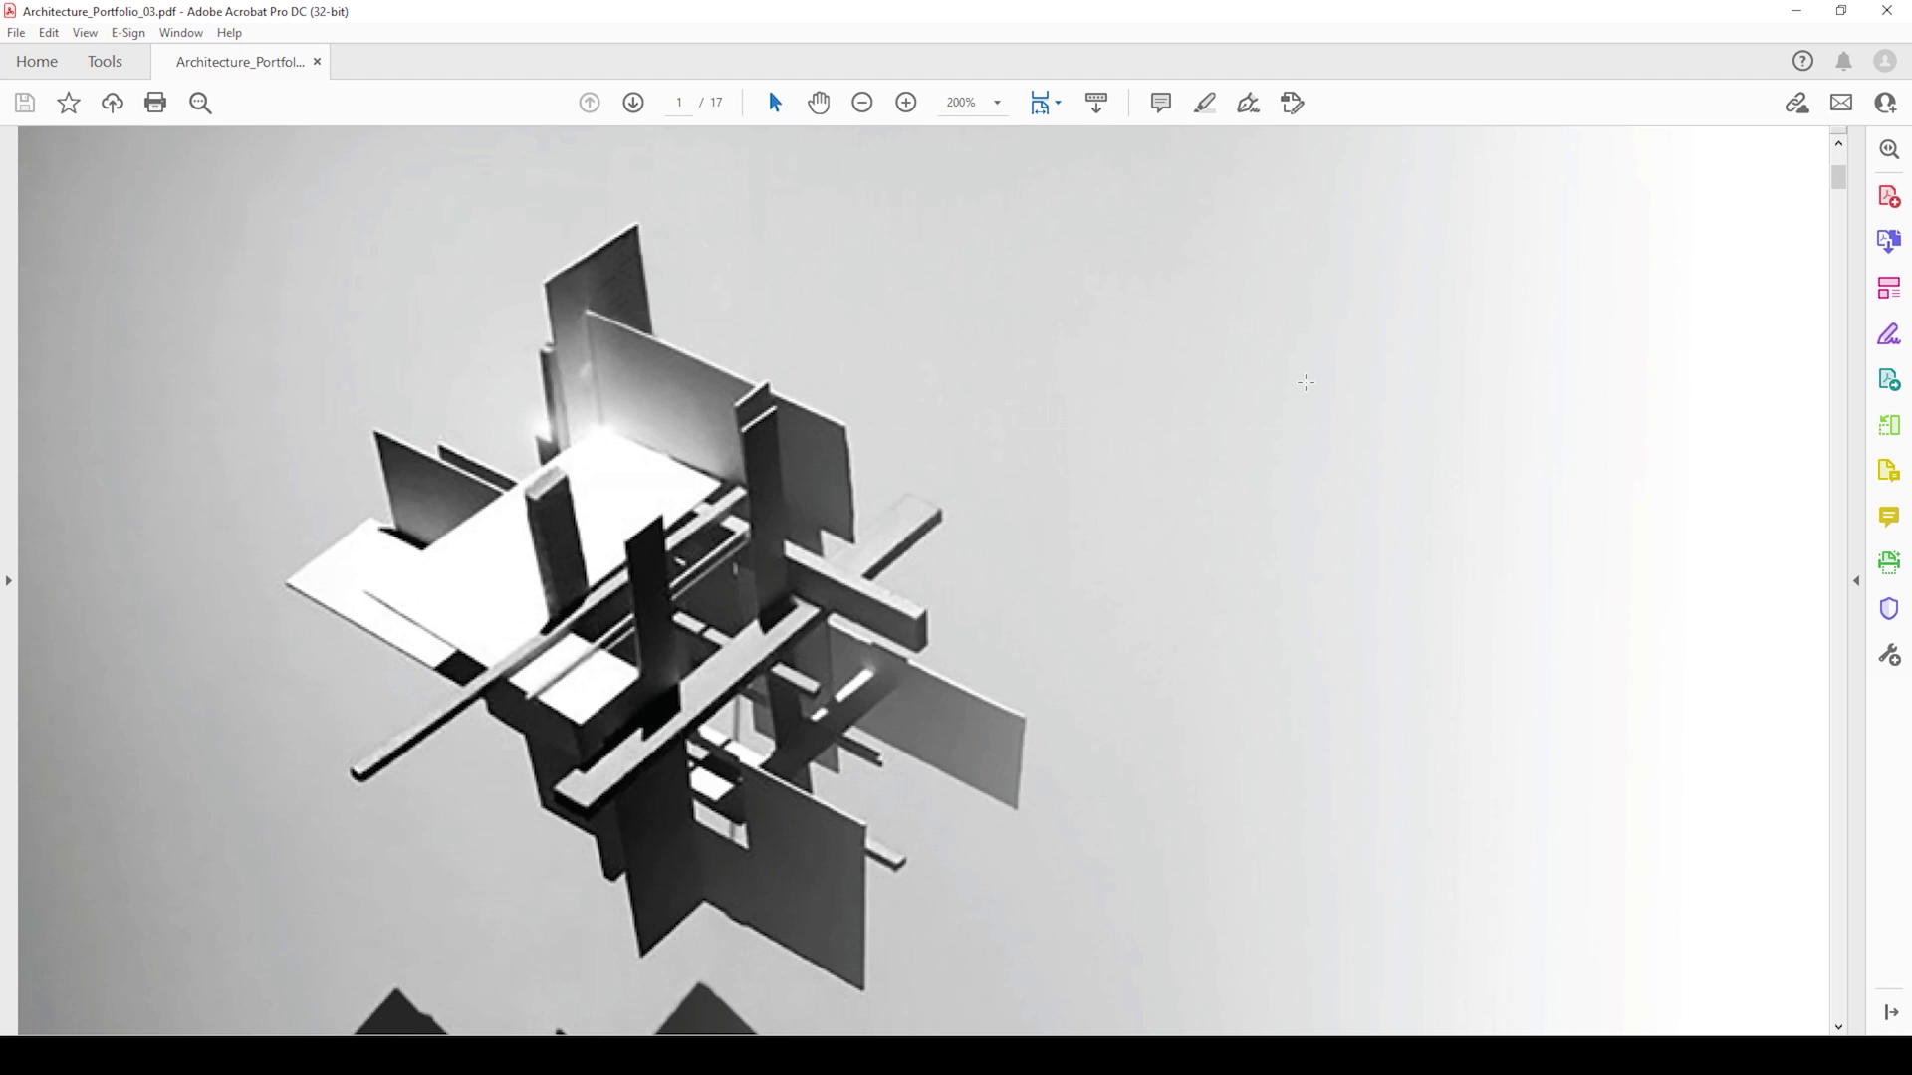
left_click(862, 104)
left_click(863, 104)
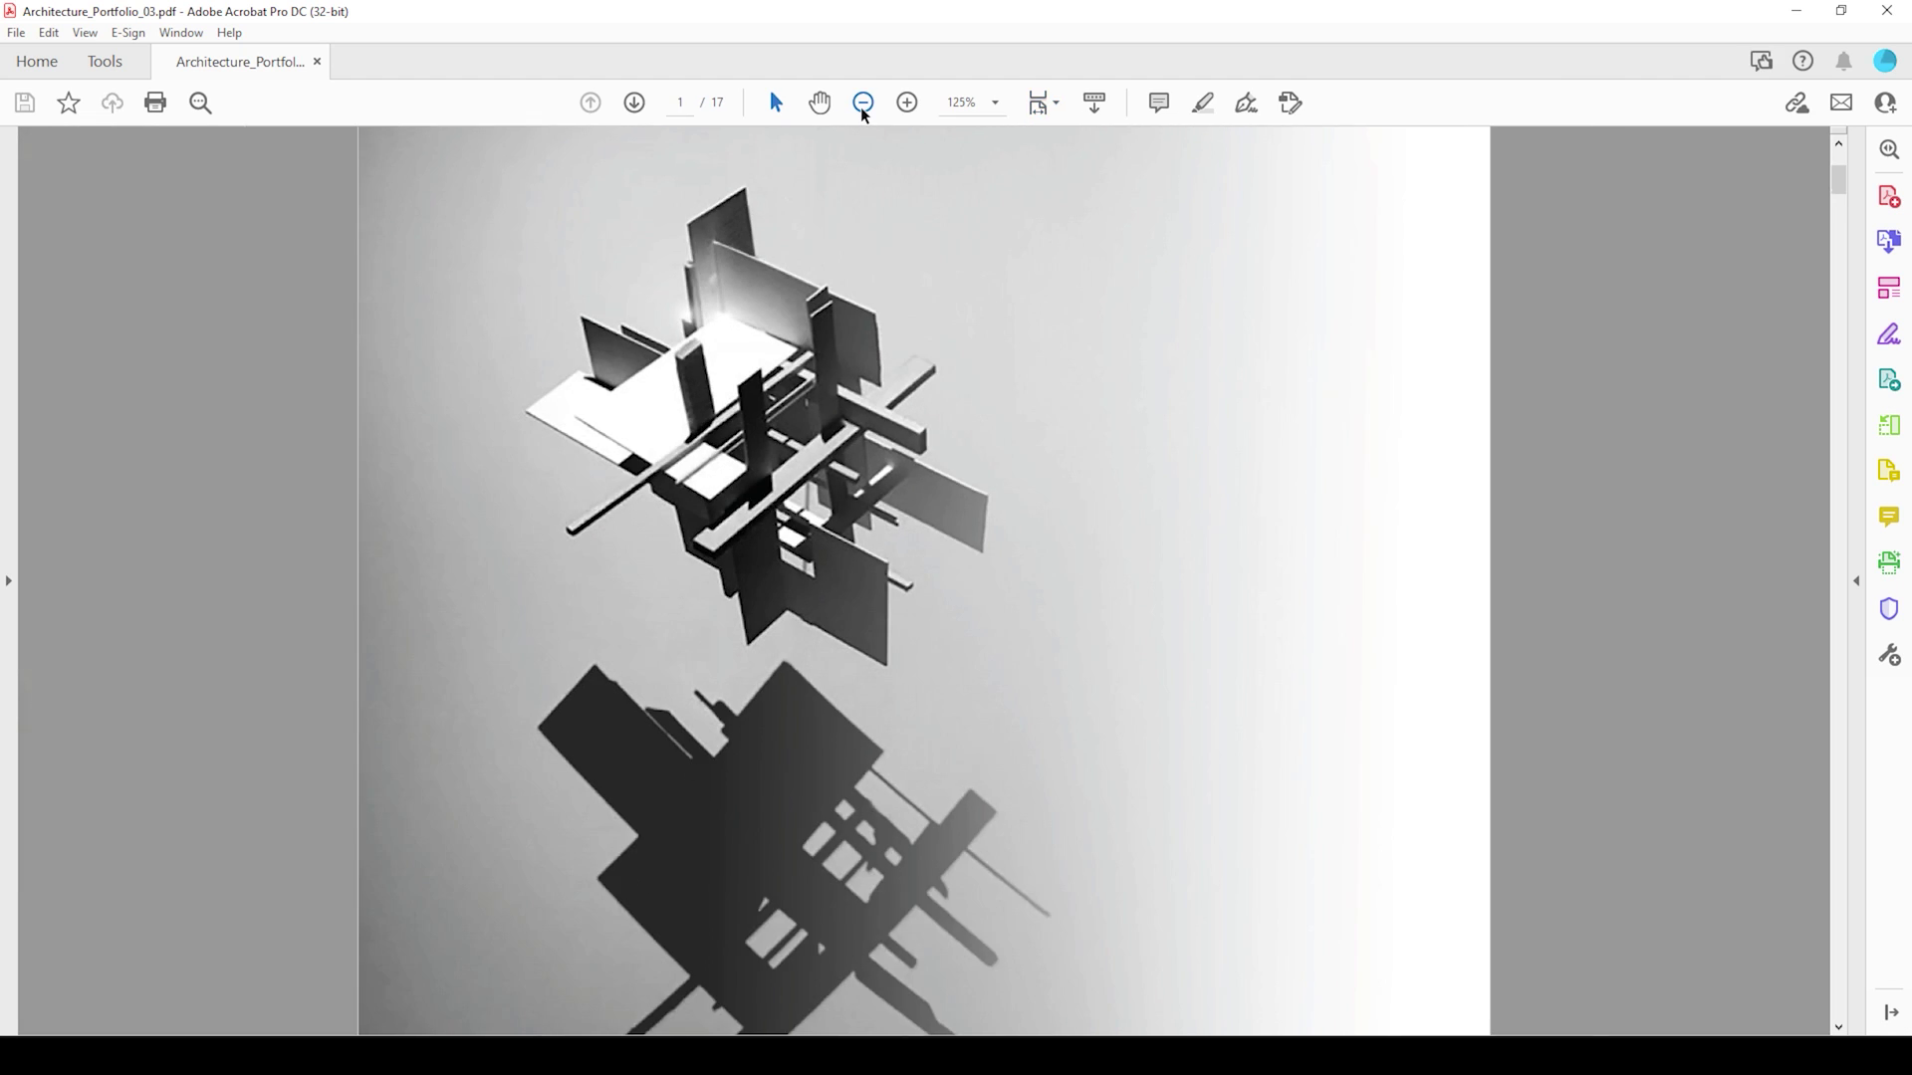
scroll(1349, 470, "down", 2)
scroll(1349, 470, "down", 3)
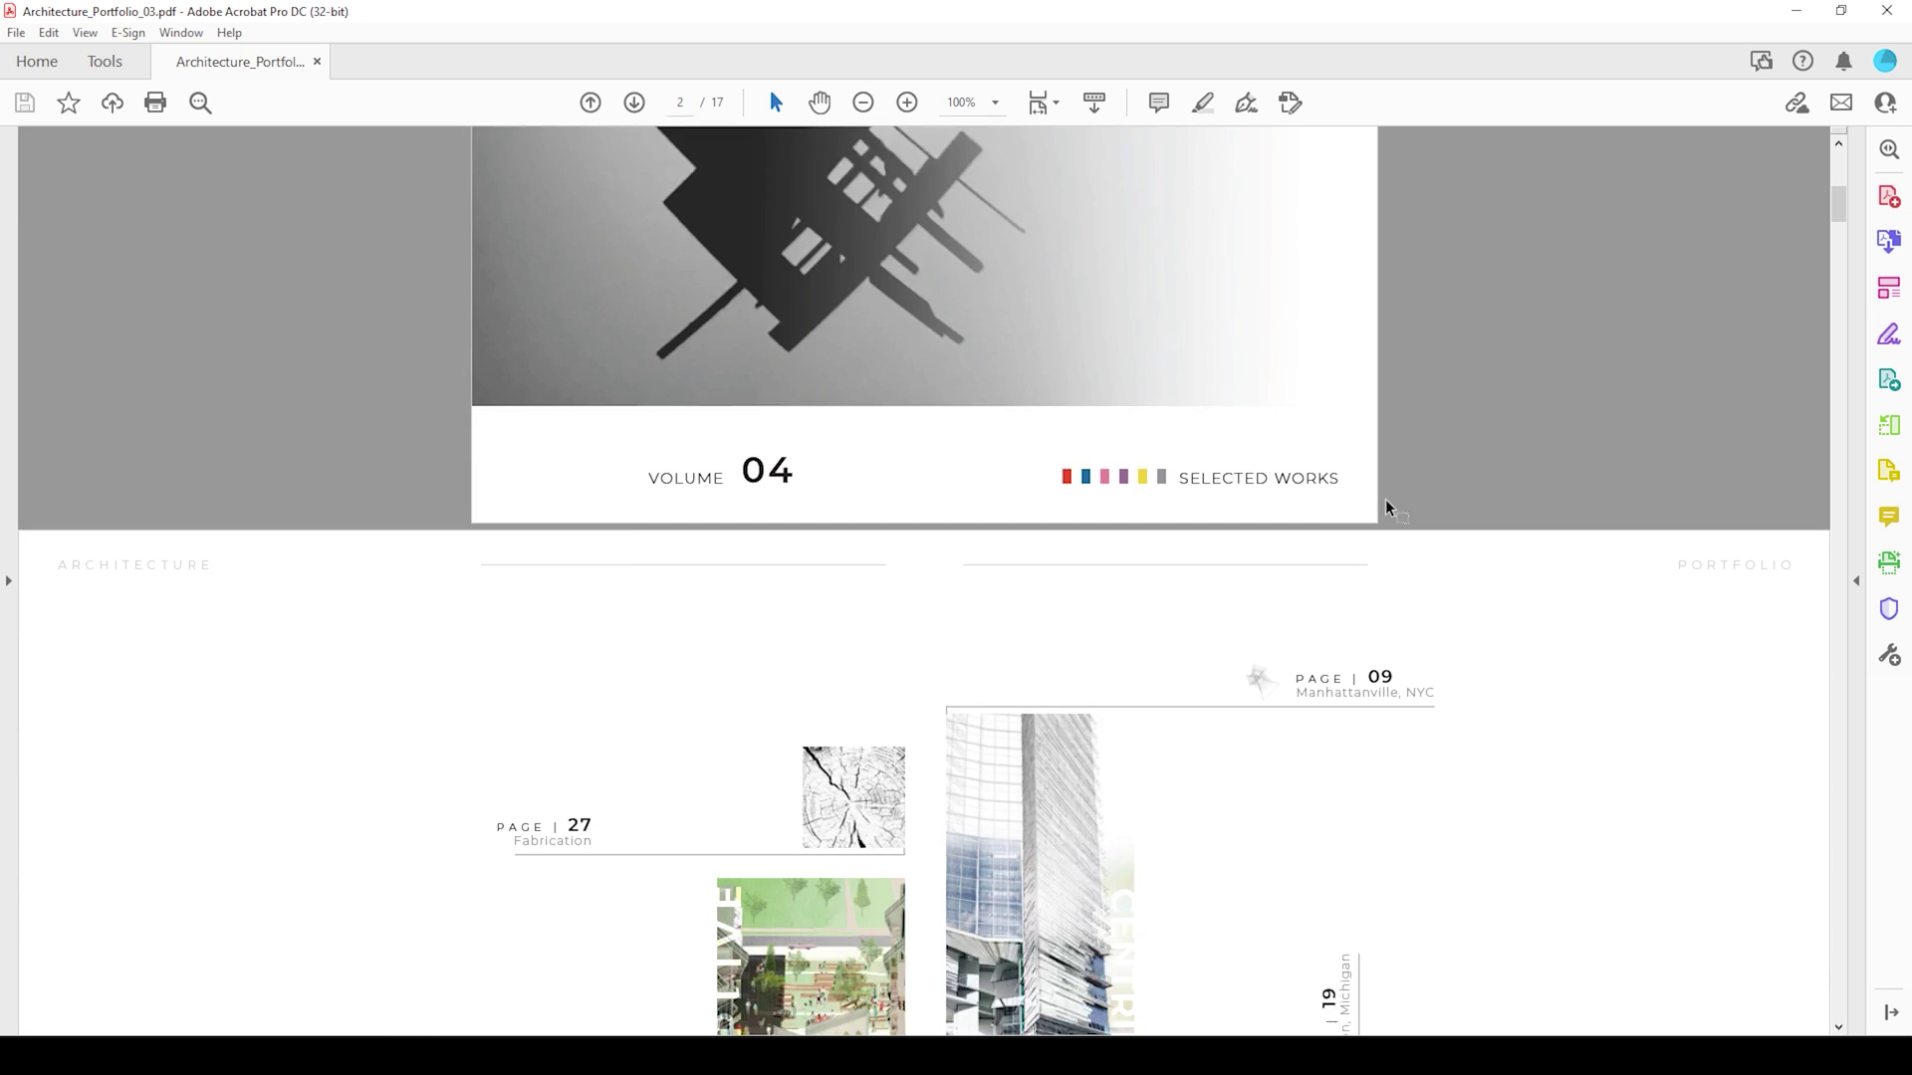
scroll(1387, 502, "down", 2)
scroll(1387, 509, "down", 2)
scroll(1515, 517, "down", 2)
scroll(1515, 516, "down", 3)
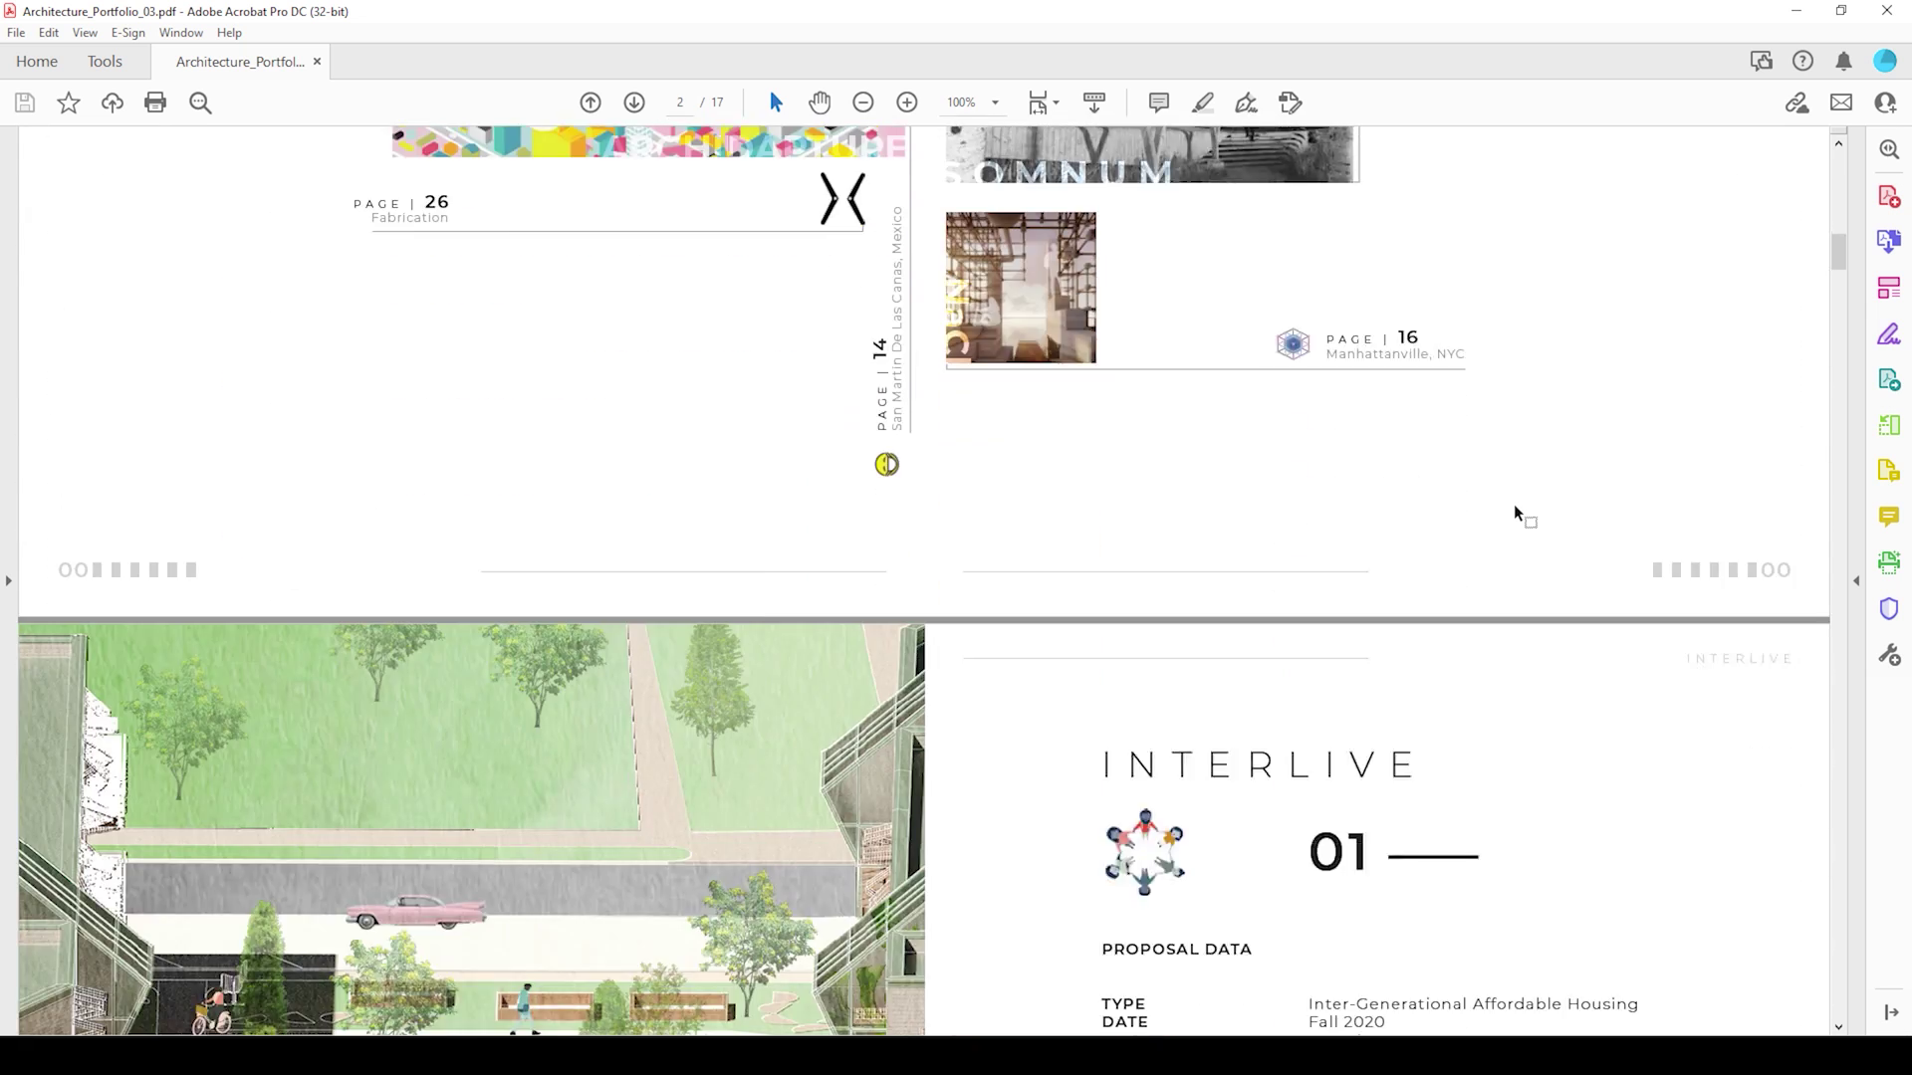
scroll(1515, 515, "down", 2)
scroll(1514, 513, "down", 3)
scroll(1521, 511, "down", 3)
scroll(1522, 513, "down", 5)
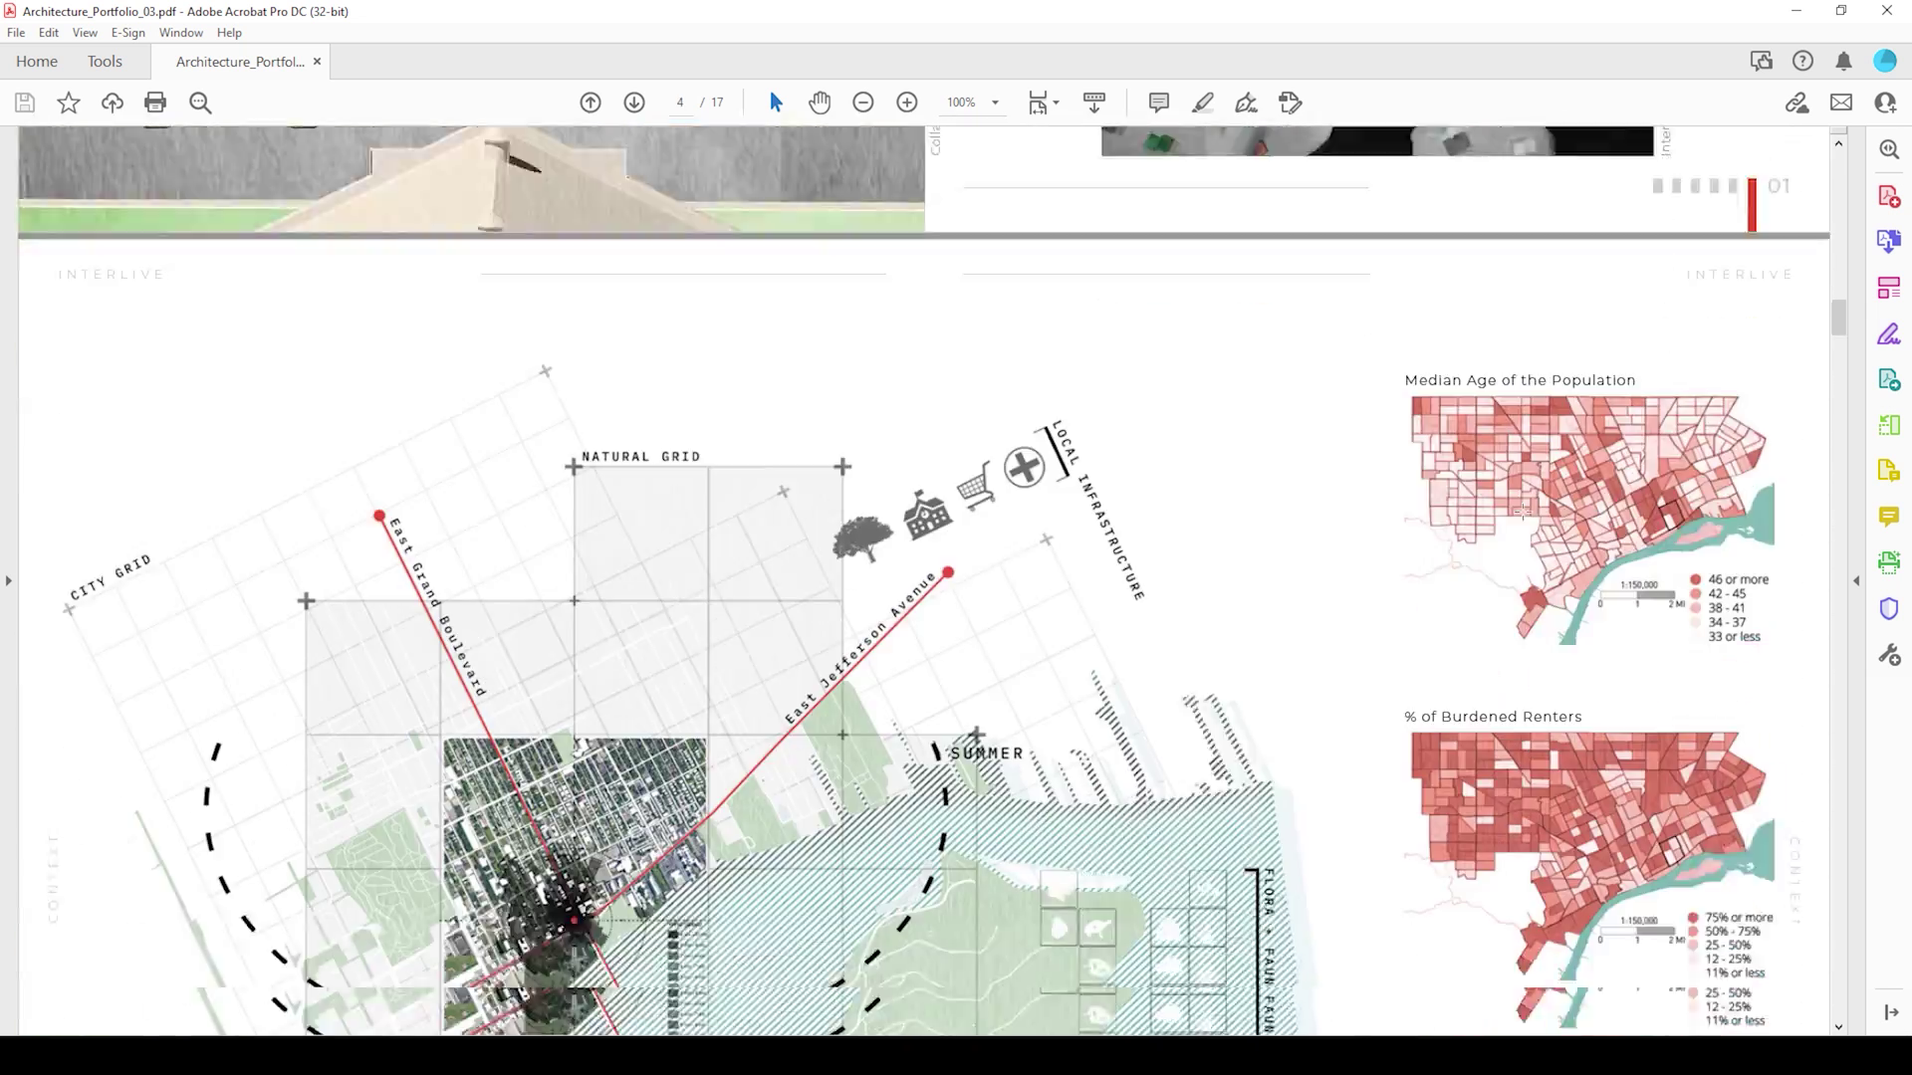
scroll(1523, 512, "down", 4)
scroll(1523, 513, "down", 3)
scroll(1522, 512, "down", 3)
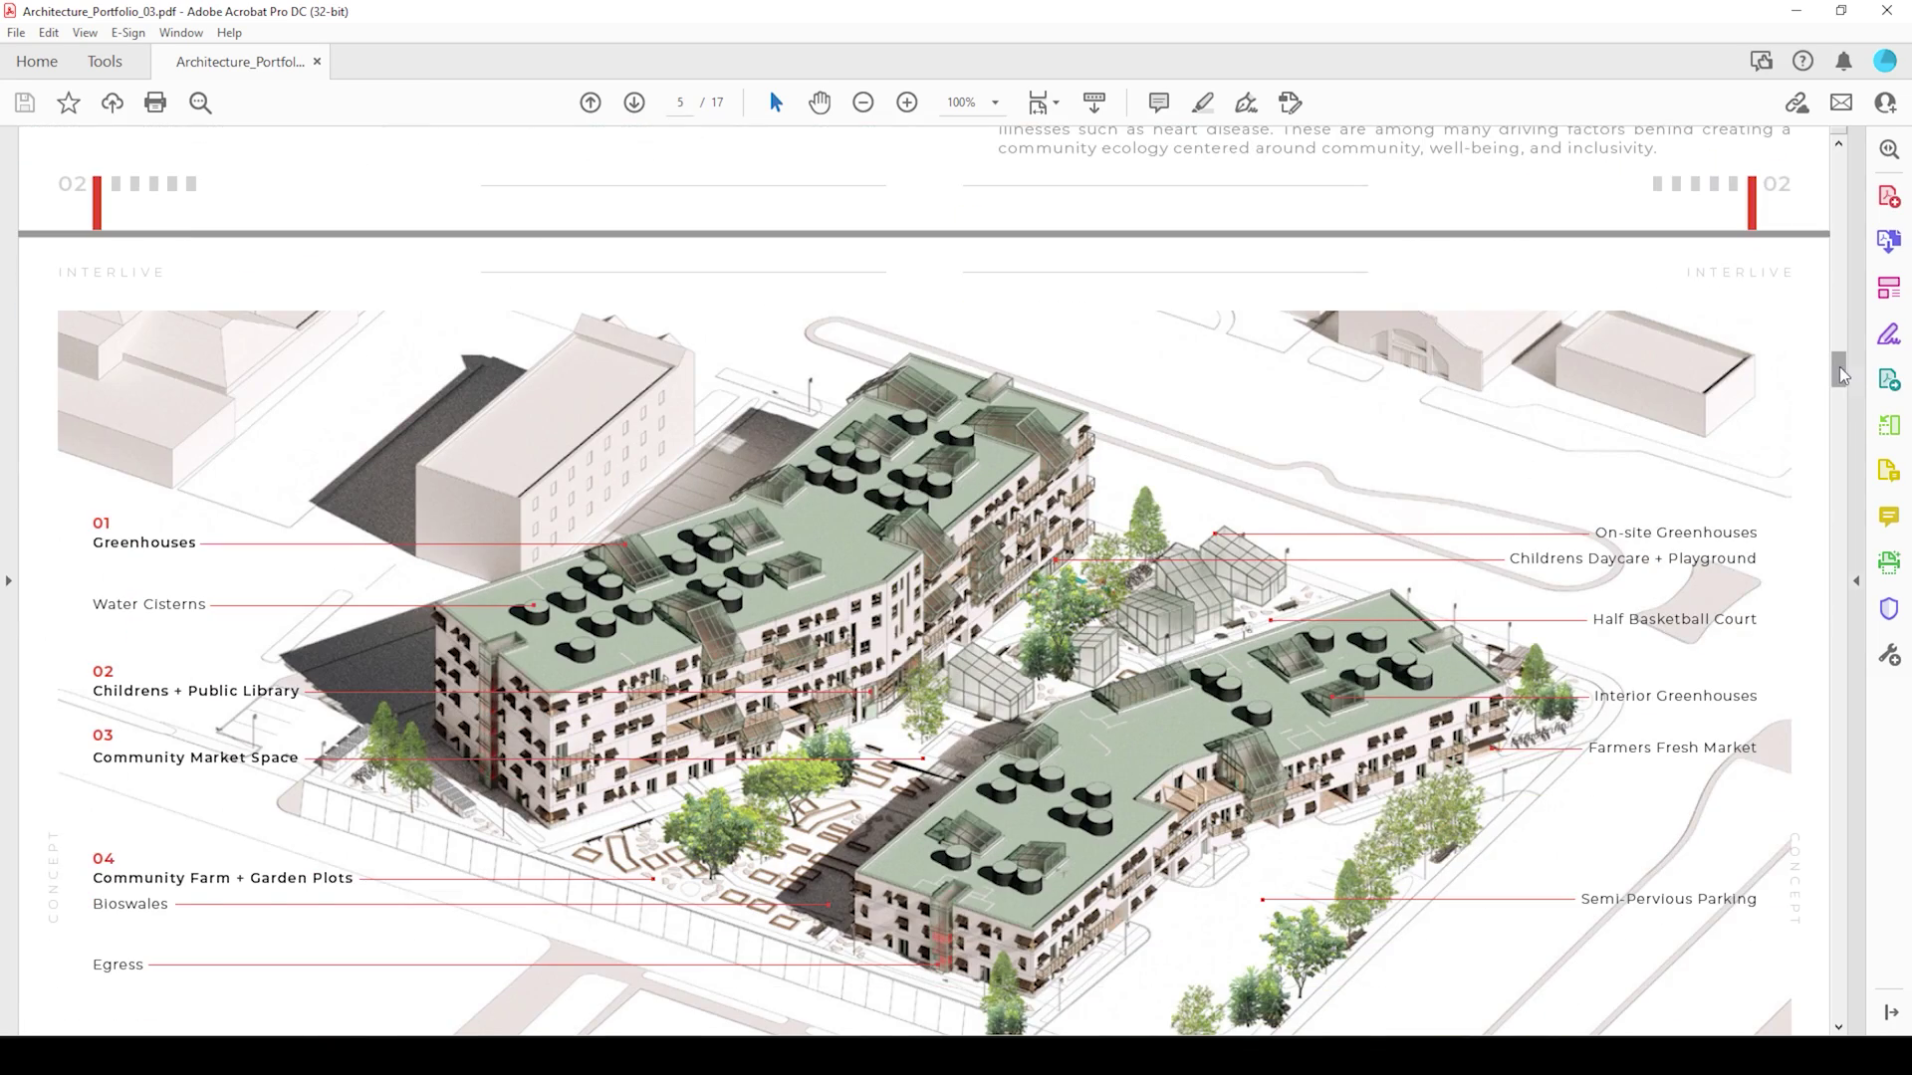
left_click_drag(1835, 372, 1836, 424)
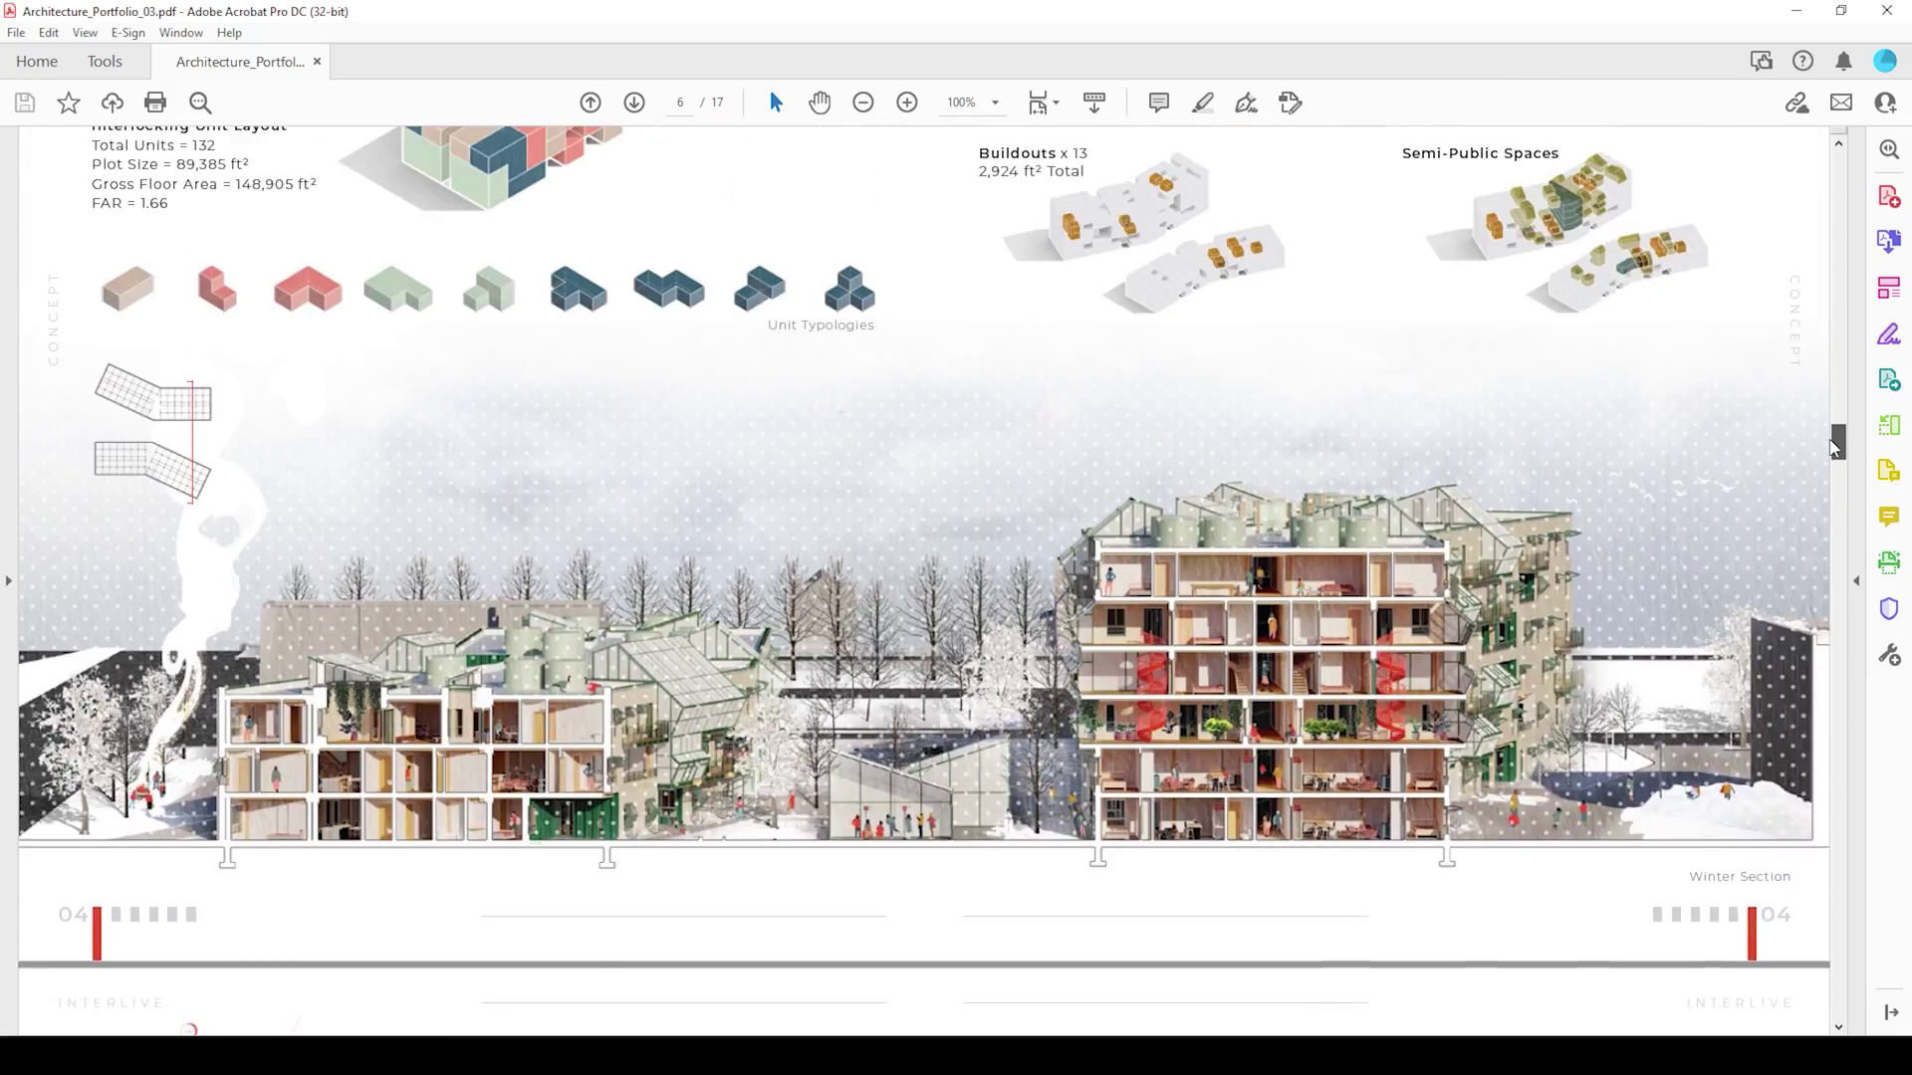
left_click_drag(1826, 425, 1785, 740)
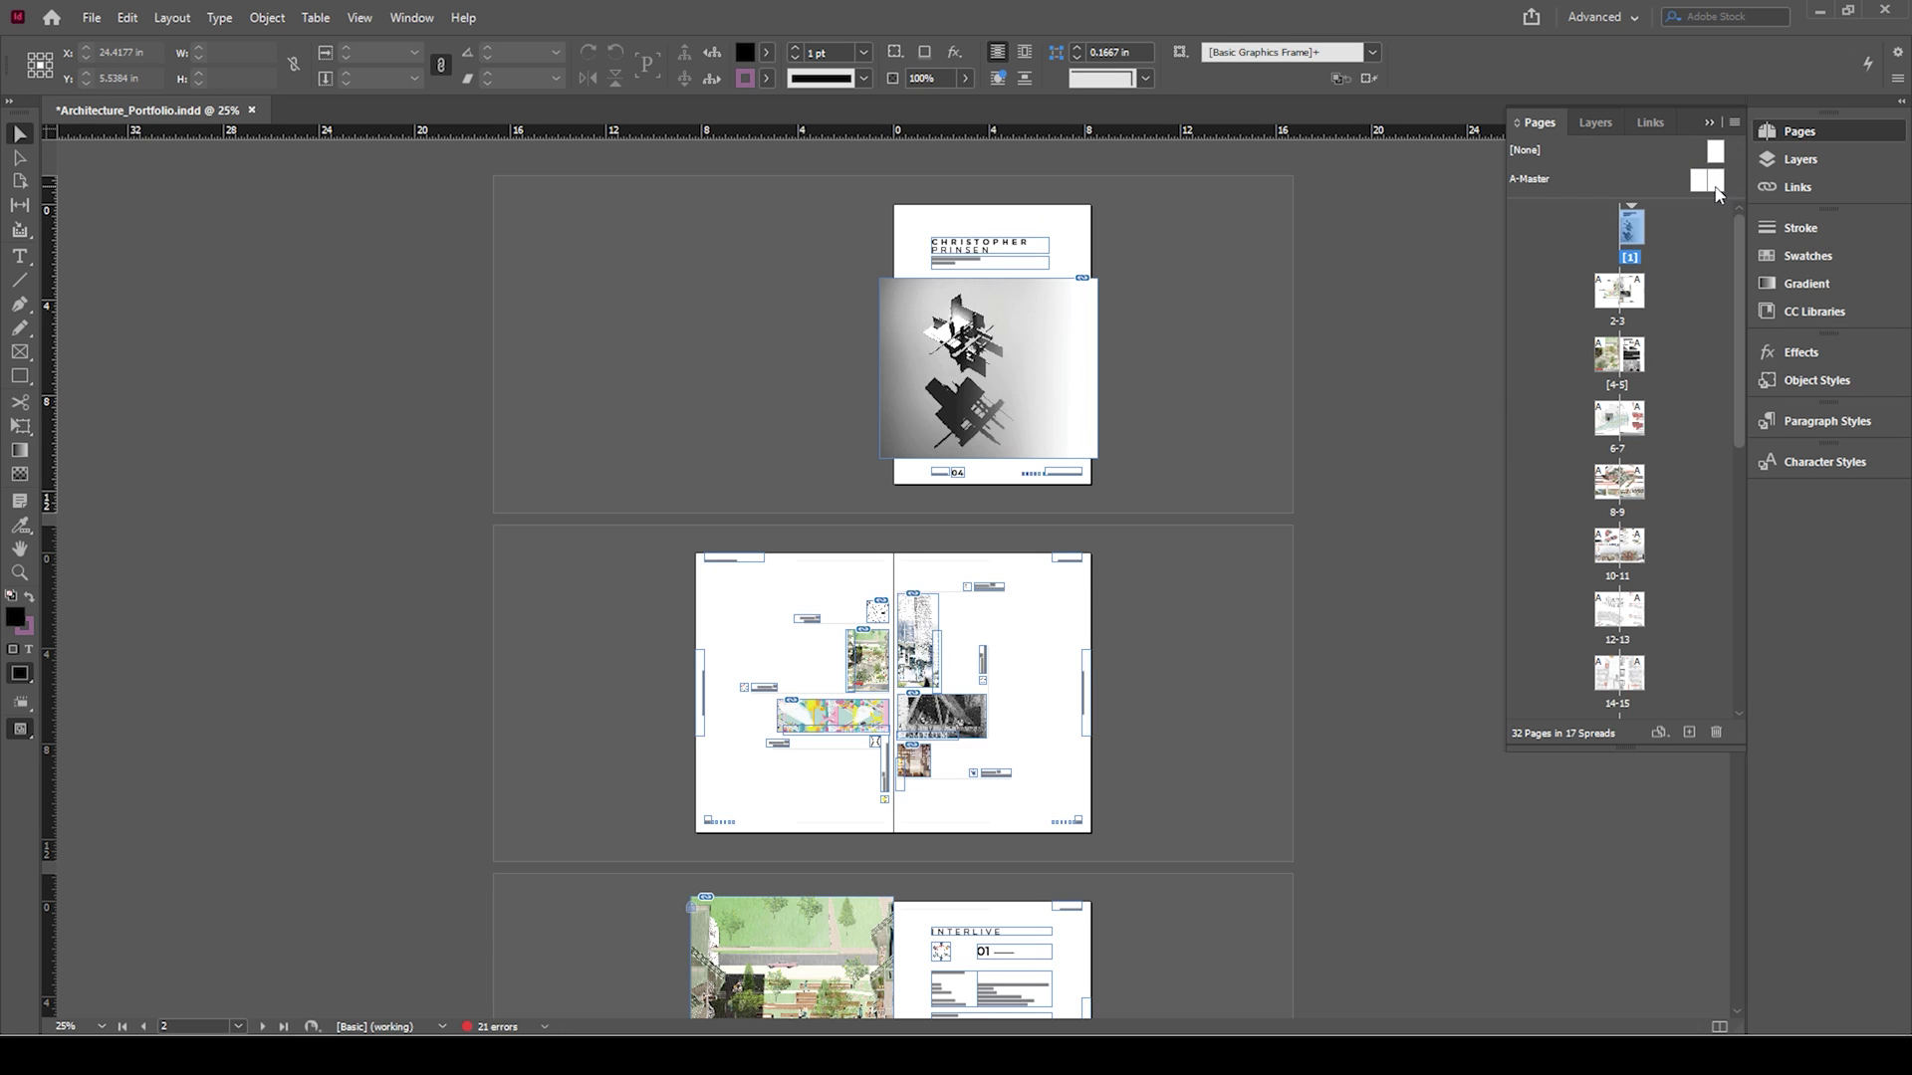
Add a blank A-Master page 4 after spread 2-3 and fit it in the window
left_click_drag(1716, 191, 1658, 313)
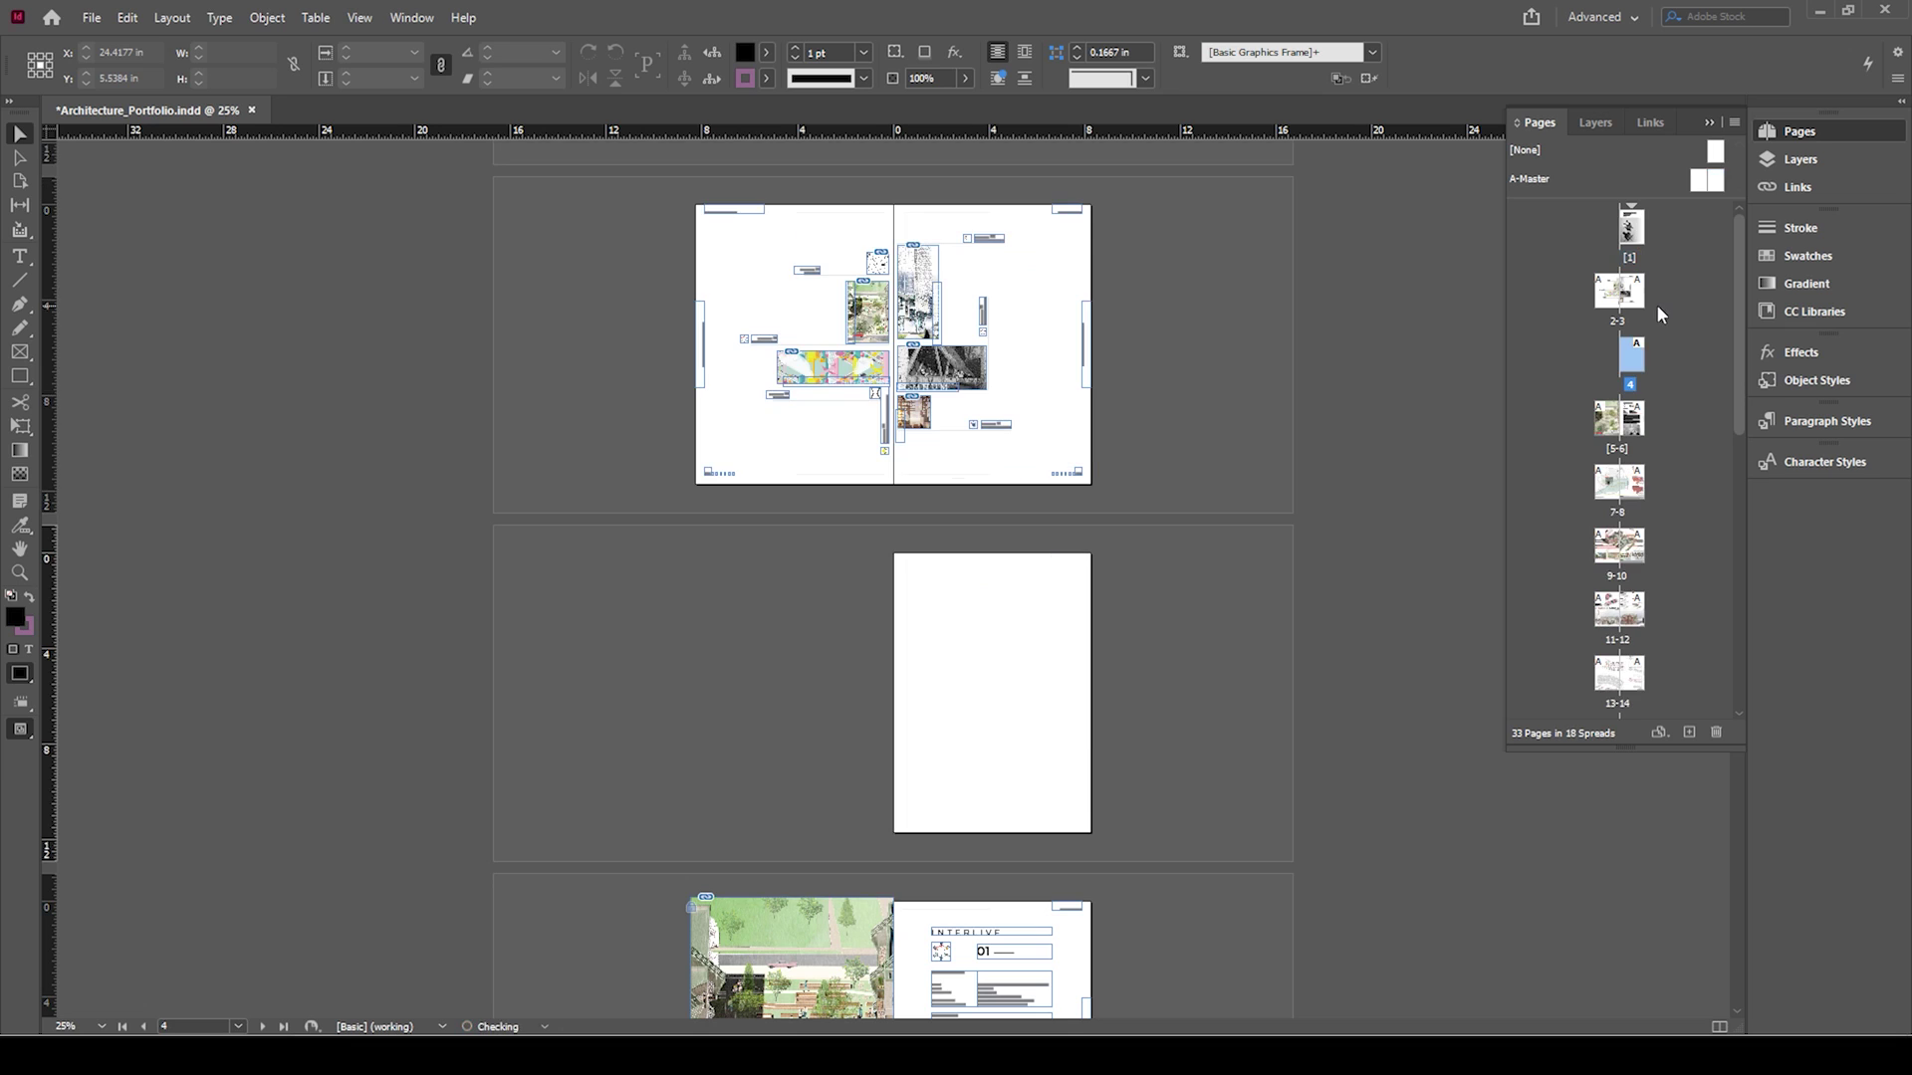
scroll(1050, 716, "up", 3)
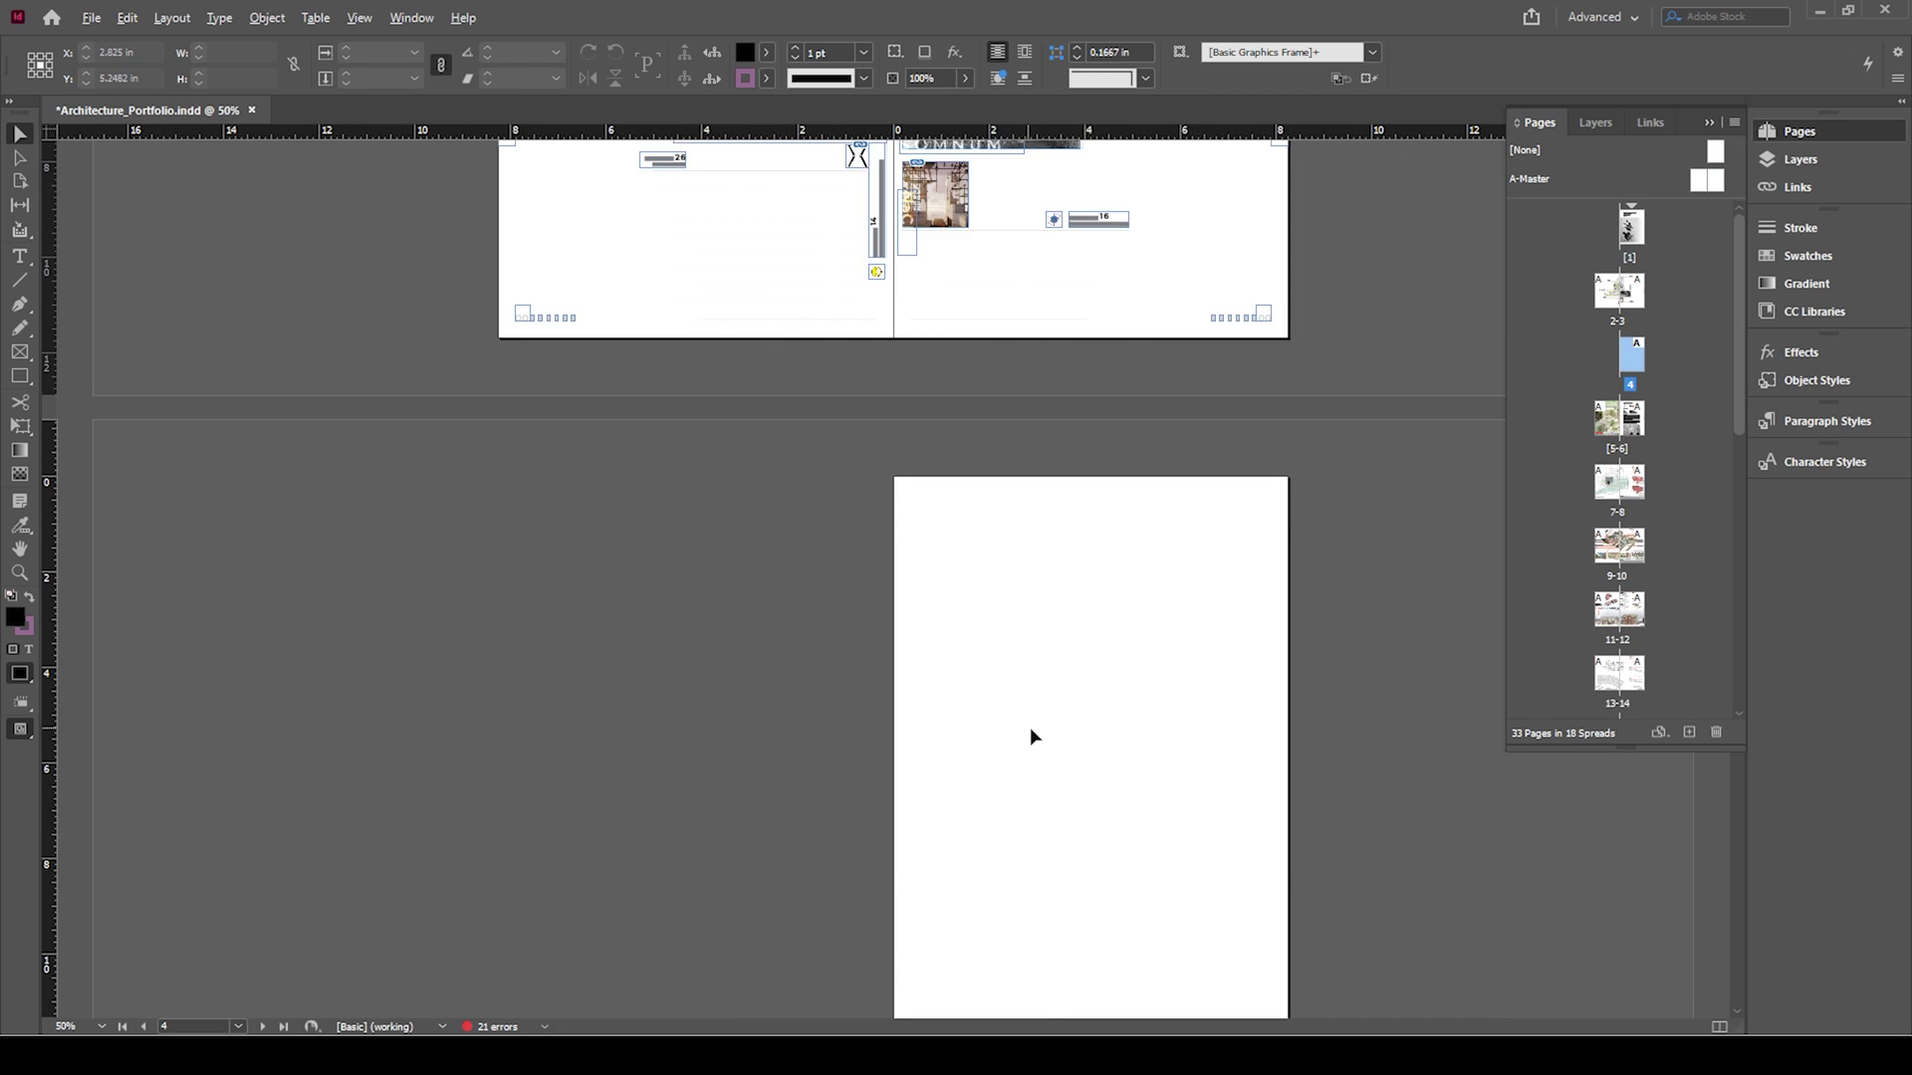
scroll(1030, 727, "down", 3)
scroll(1093, 751, "up", 3)
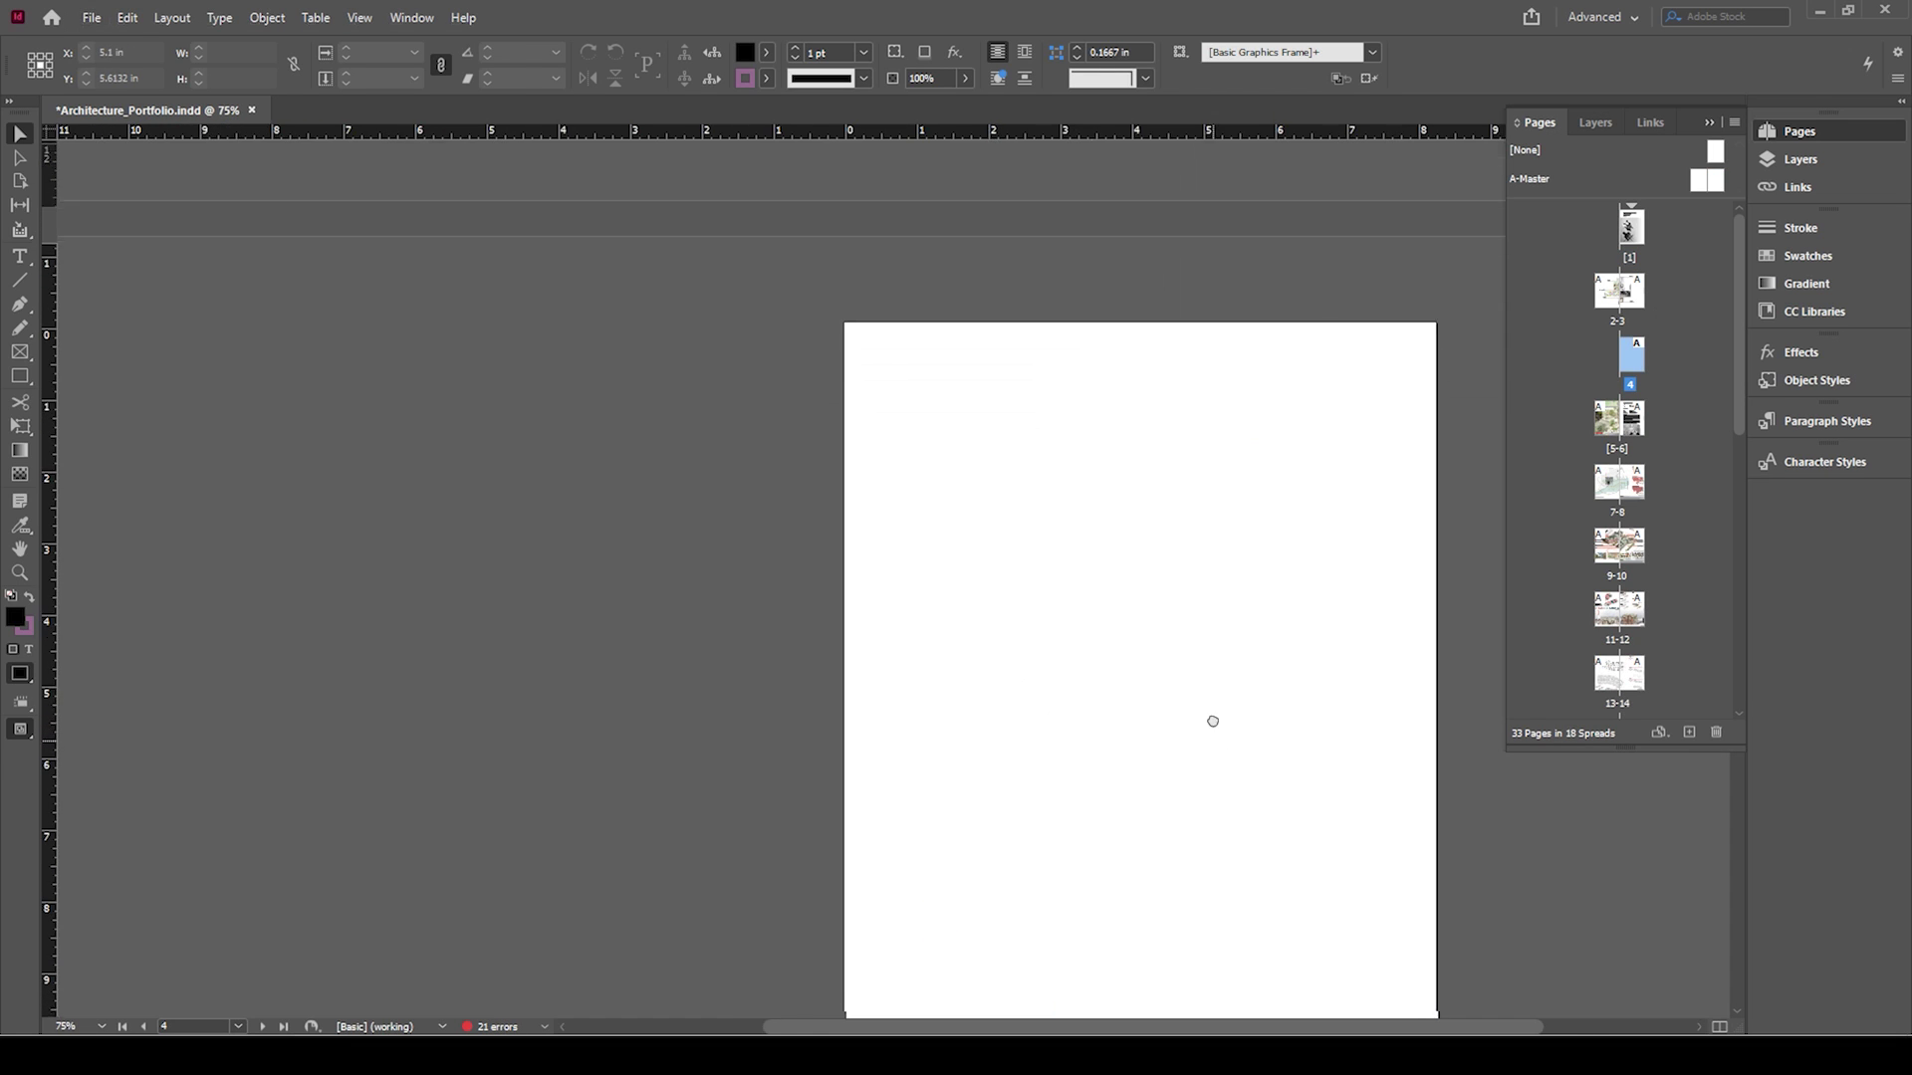
scroll(1082, 572, "down", 2)
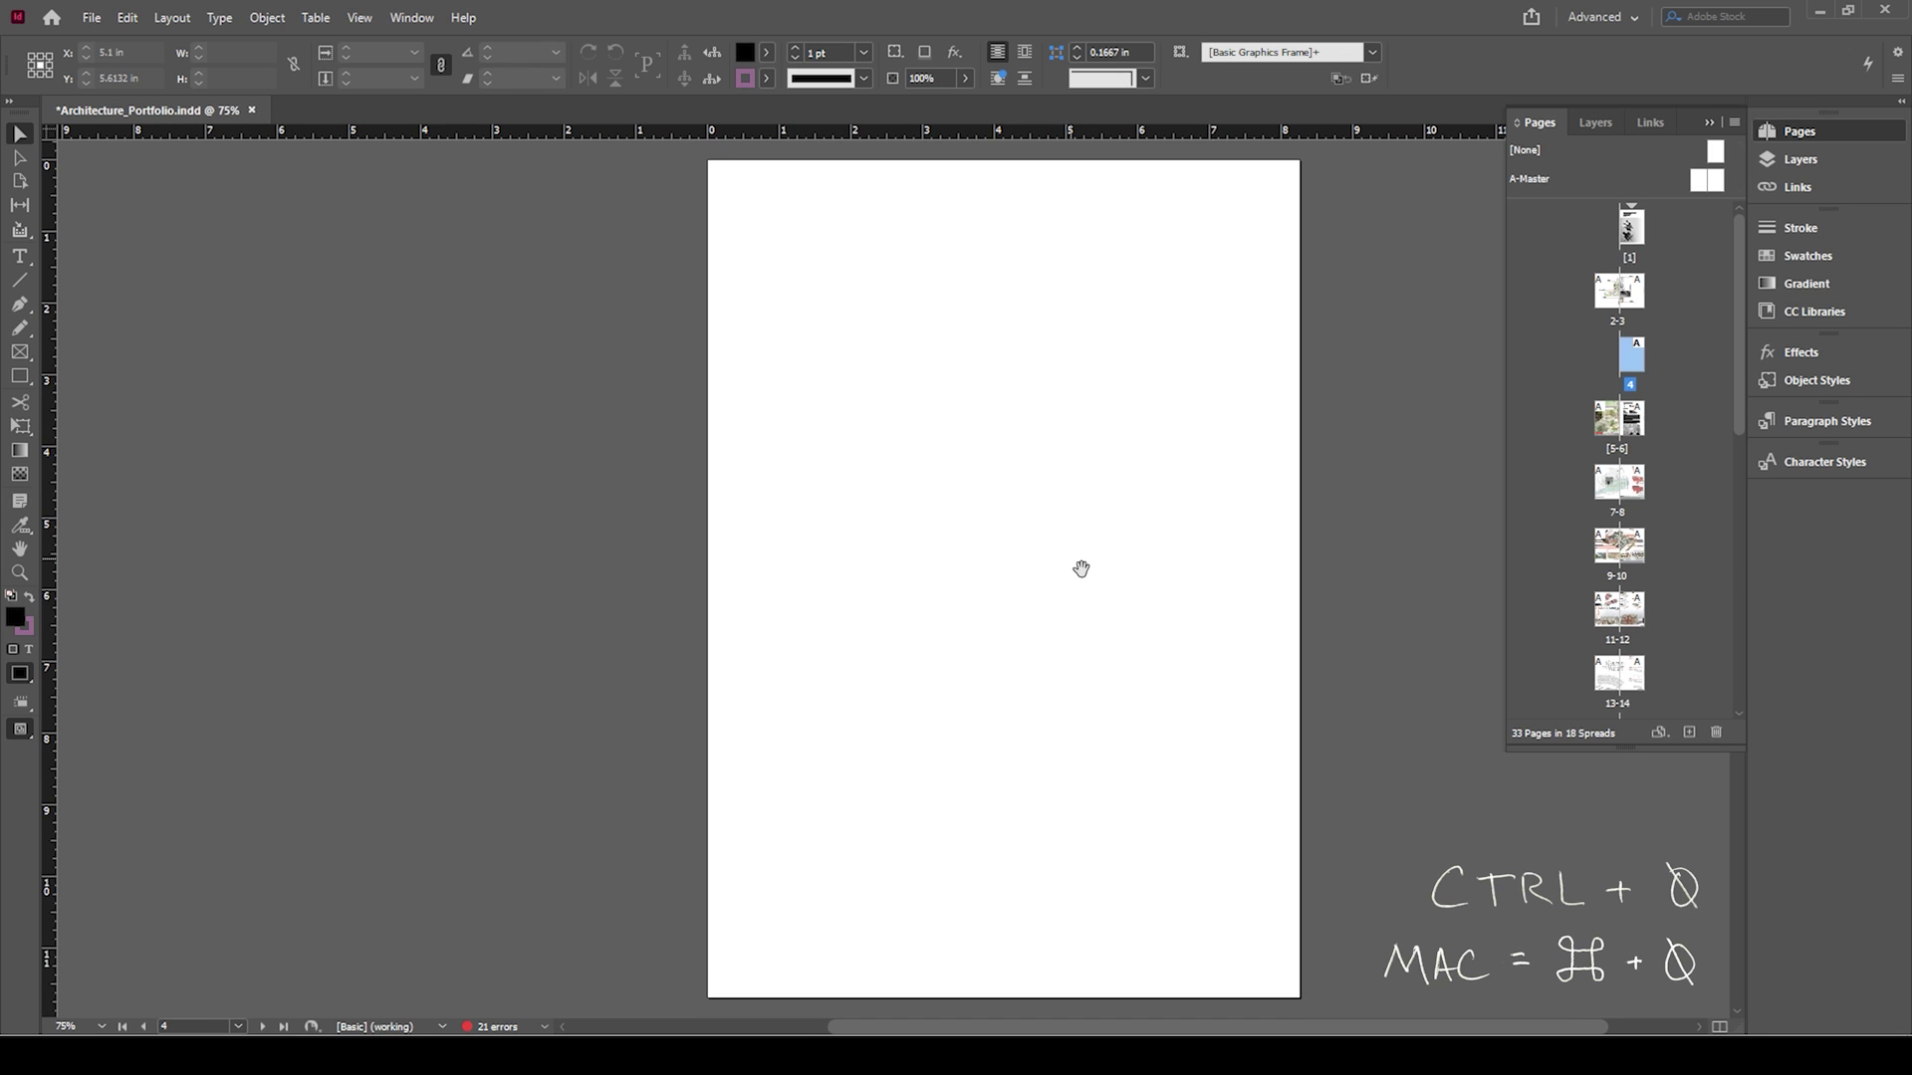
key("ctrl+0")
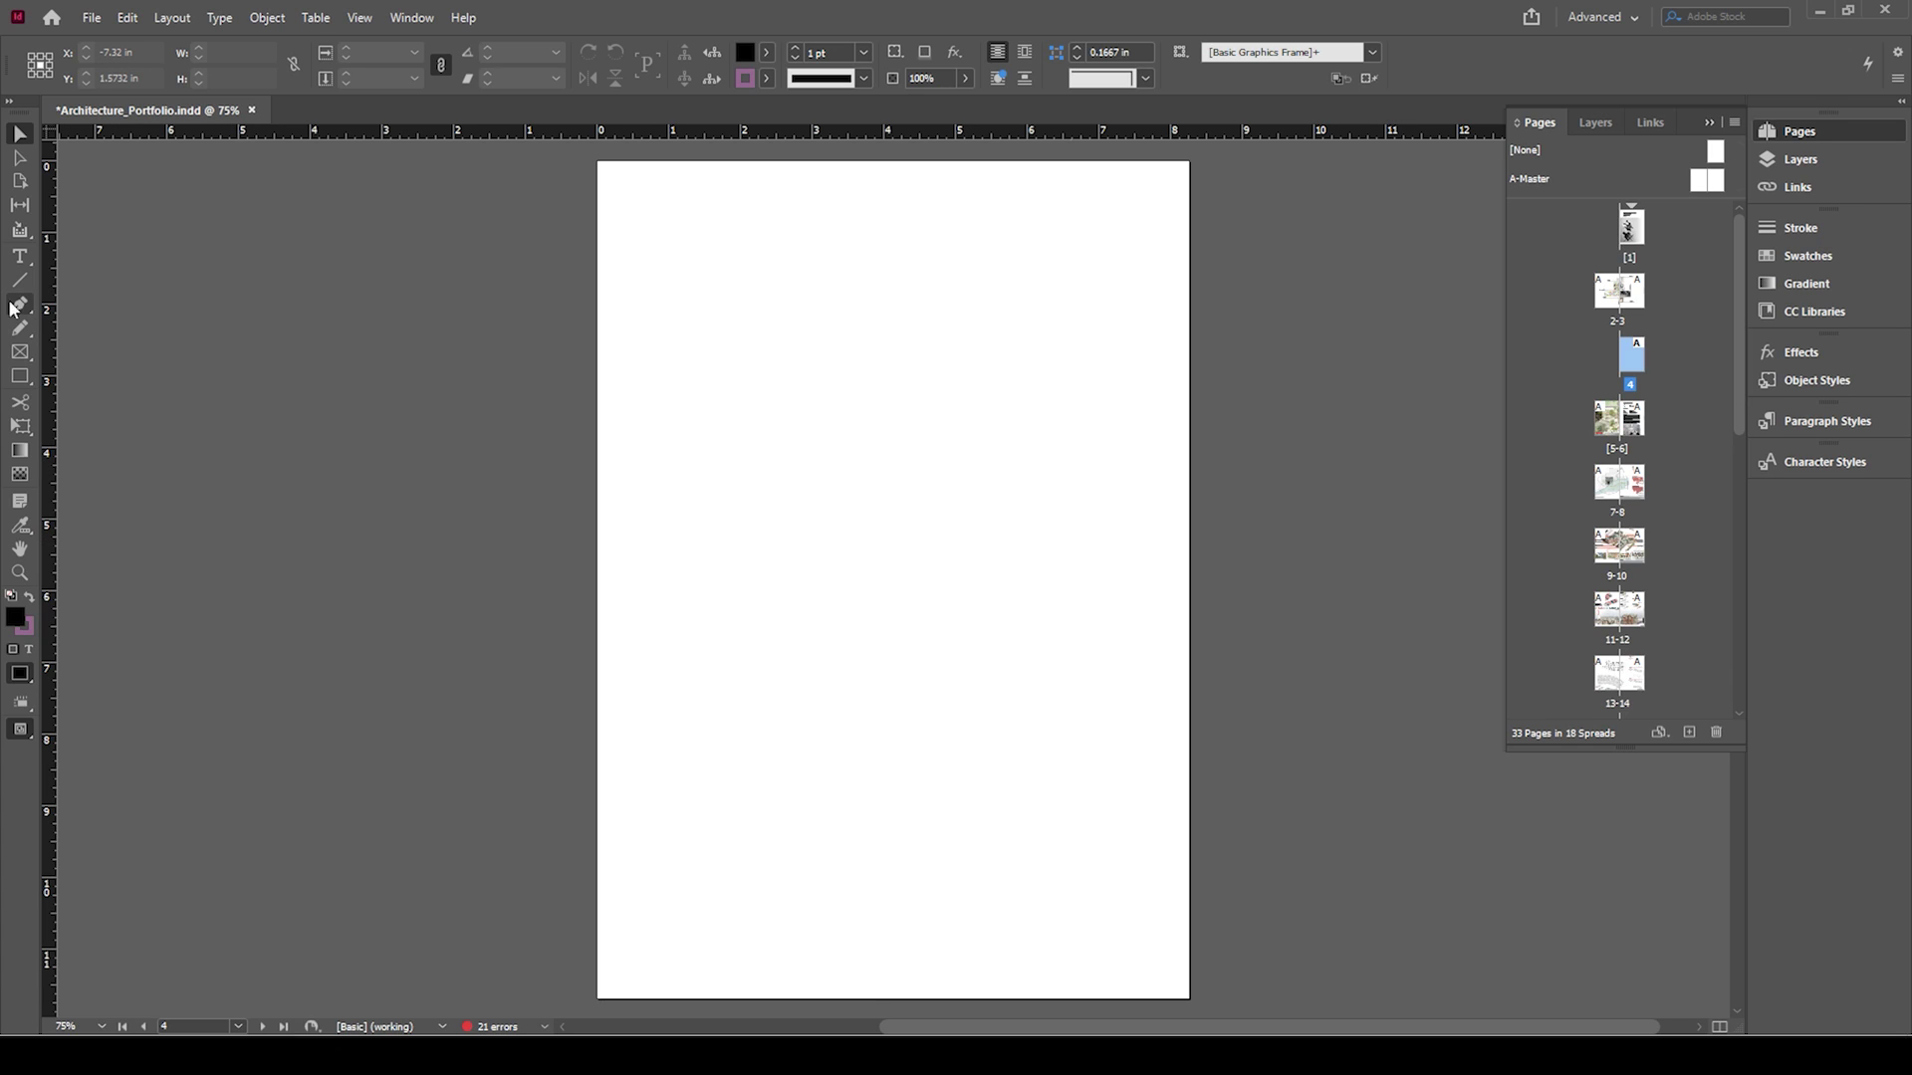
left_click(19, 352)
mouse_move(665, 278)
left_mouse_down()
mouse_move(923, 456)
mouse_move(896, 473)
mouse_move(804, 400)
left_mouse_up()
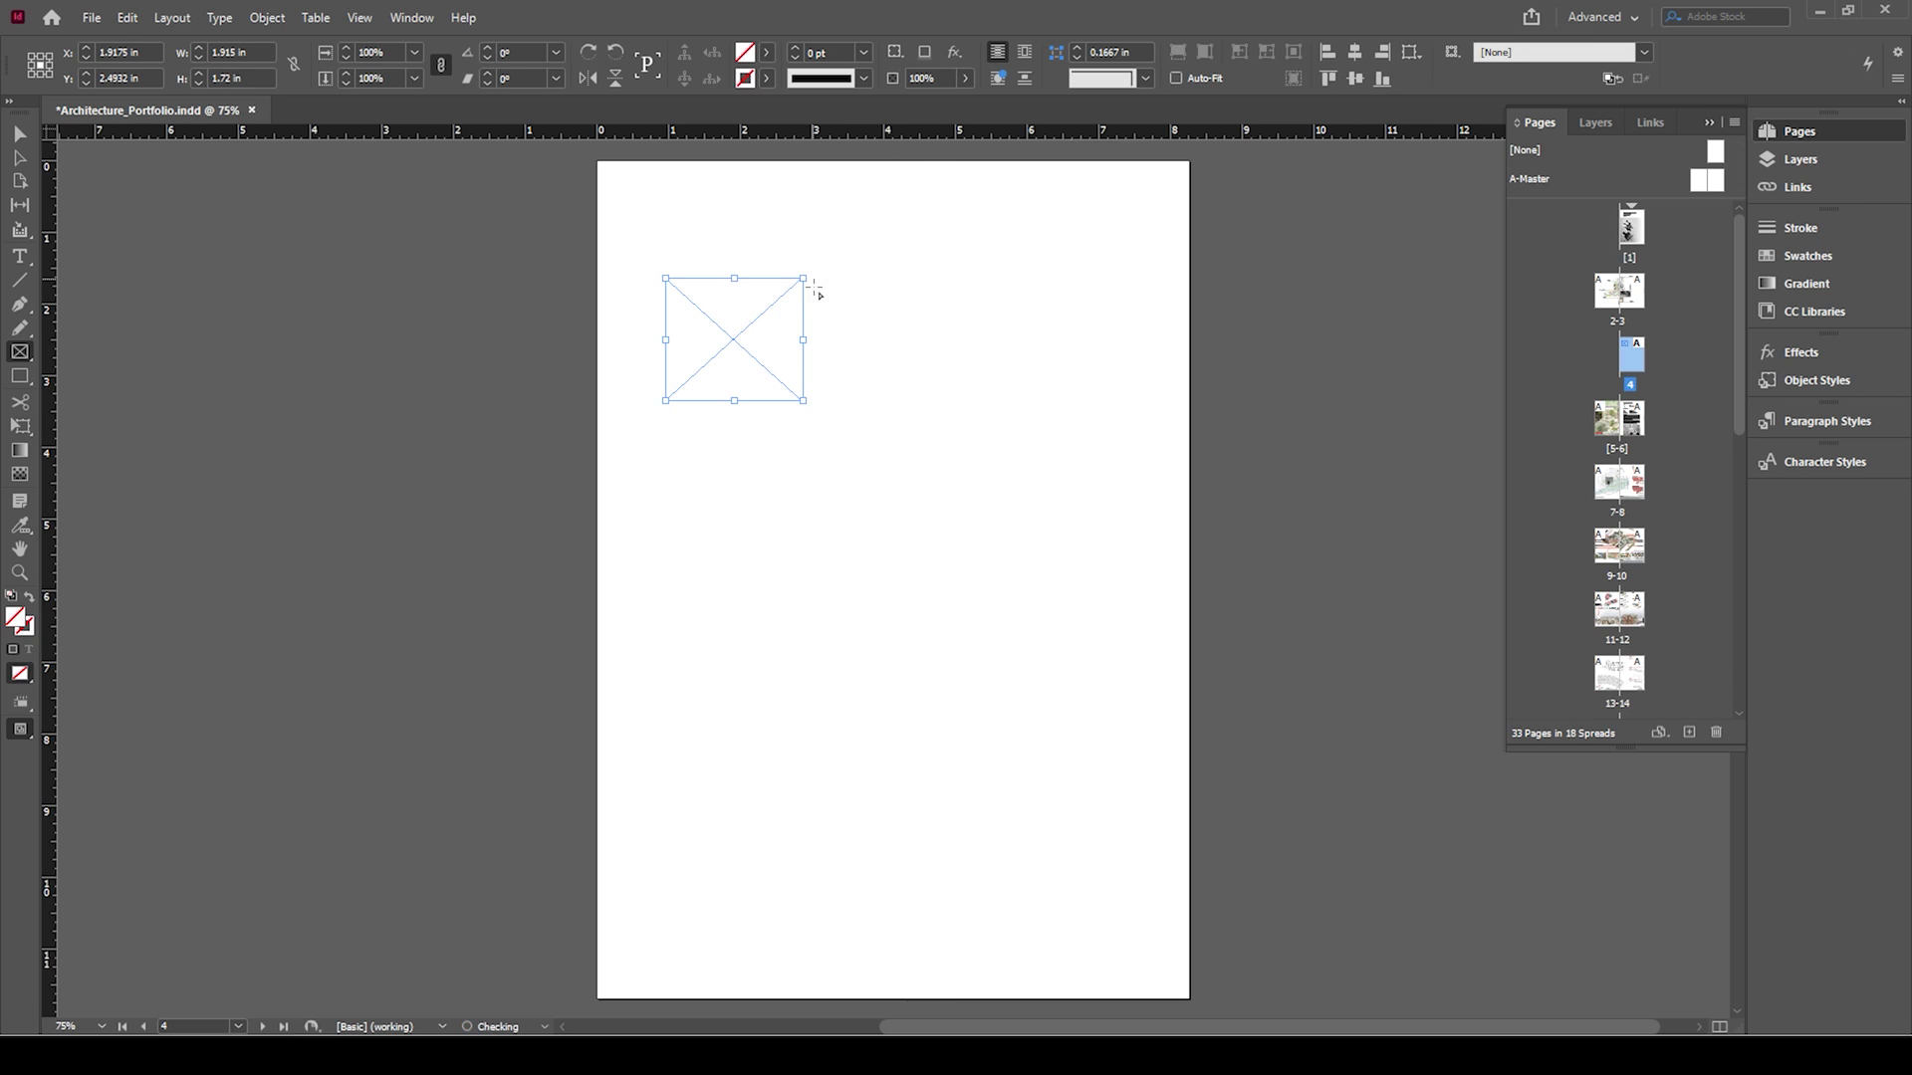
left_click(31, 144)
key("ctrl+c")
key("ctrl+v")
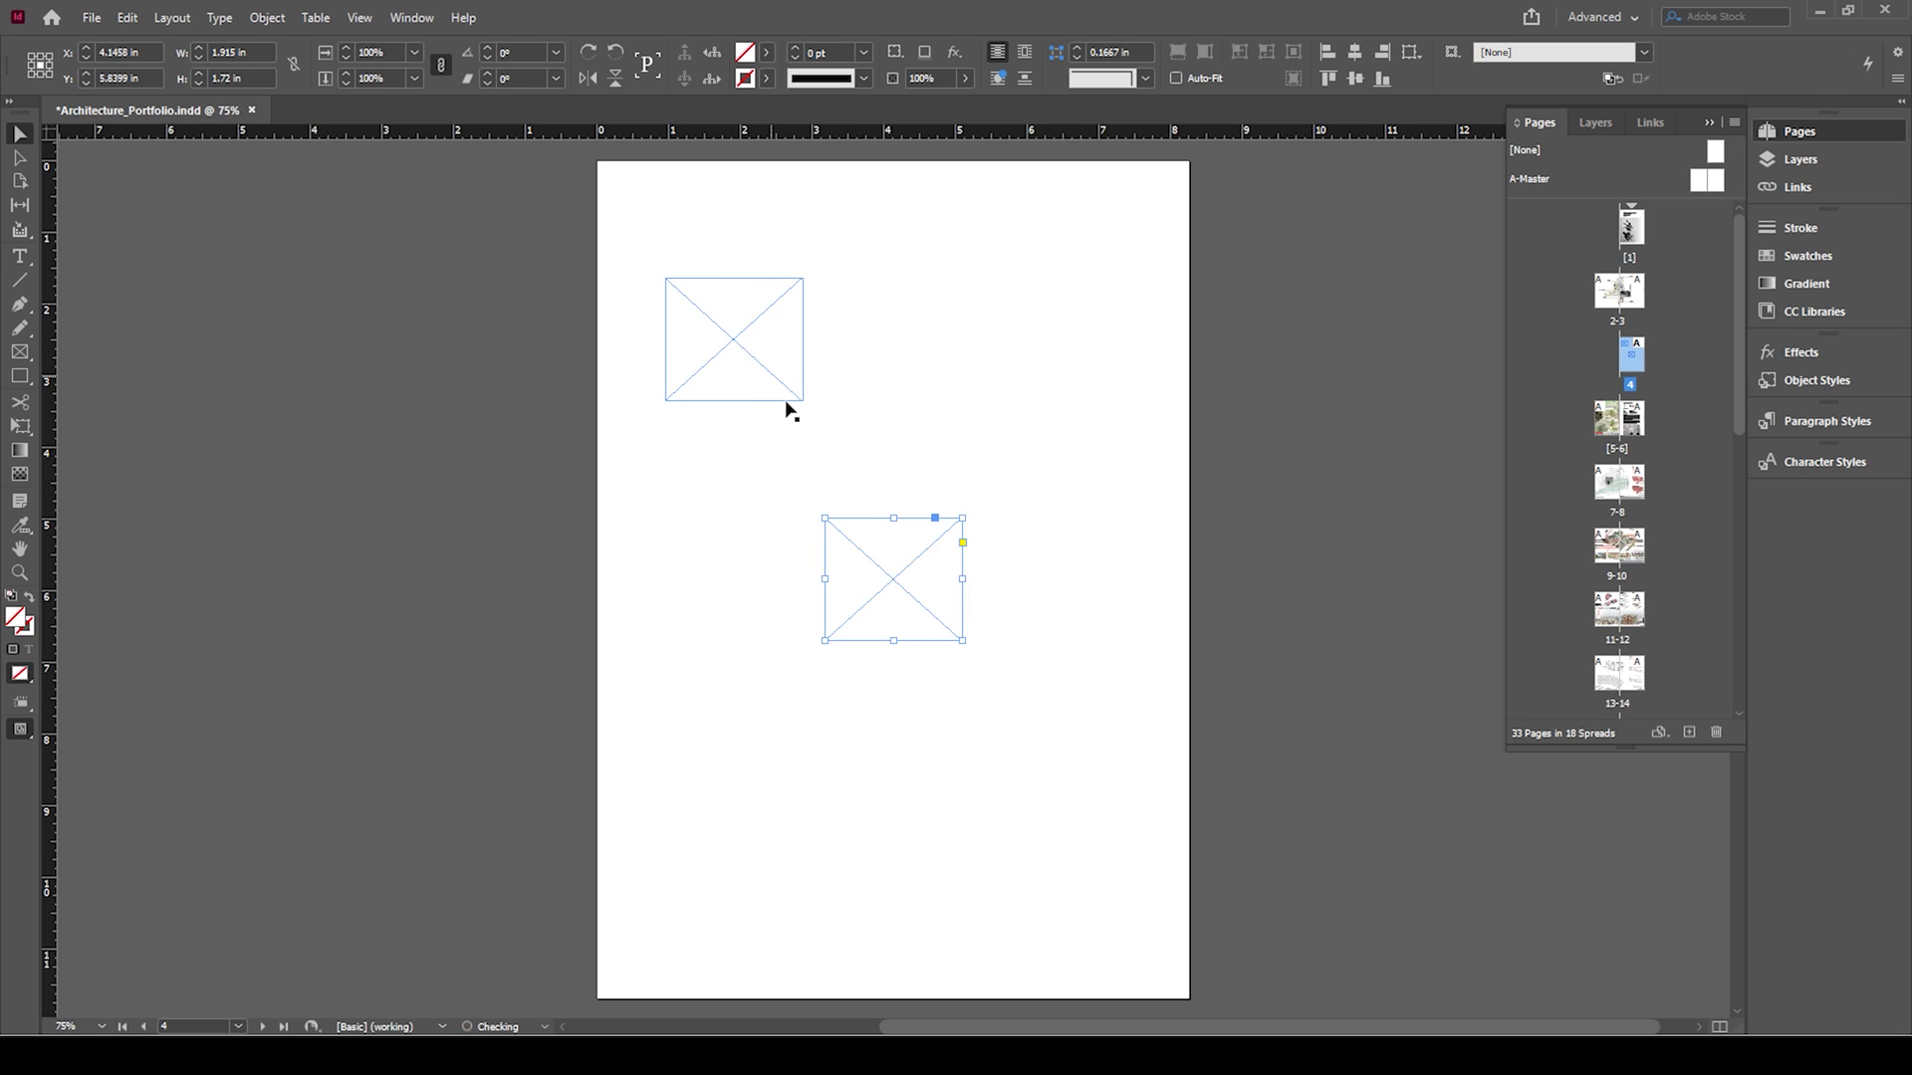
left_click_drag(896, 576, 889, 343)
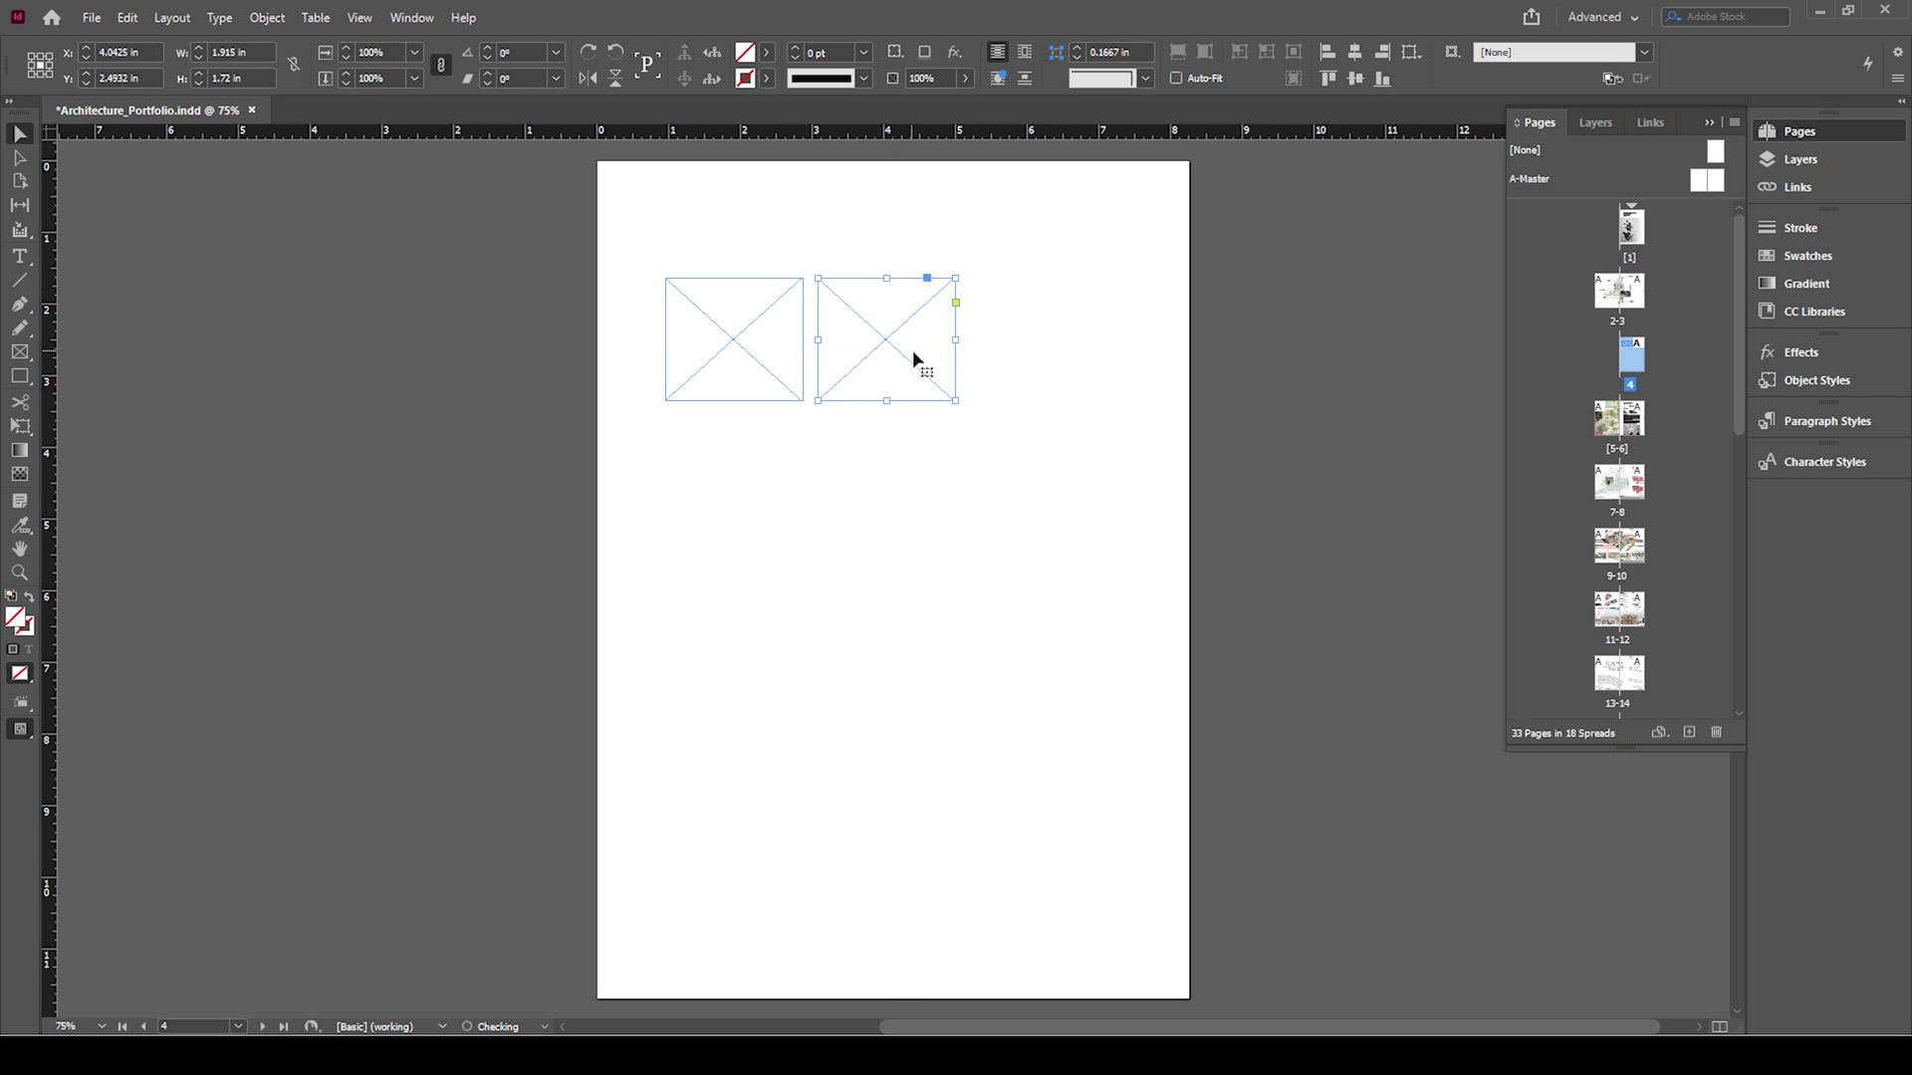
left_click(973, 278)
key("ctrl+v")
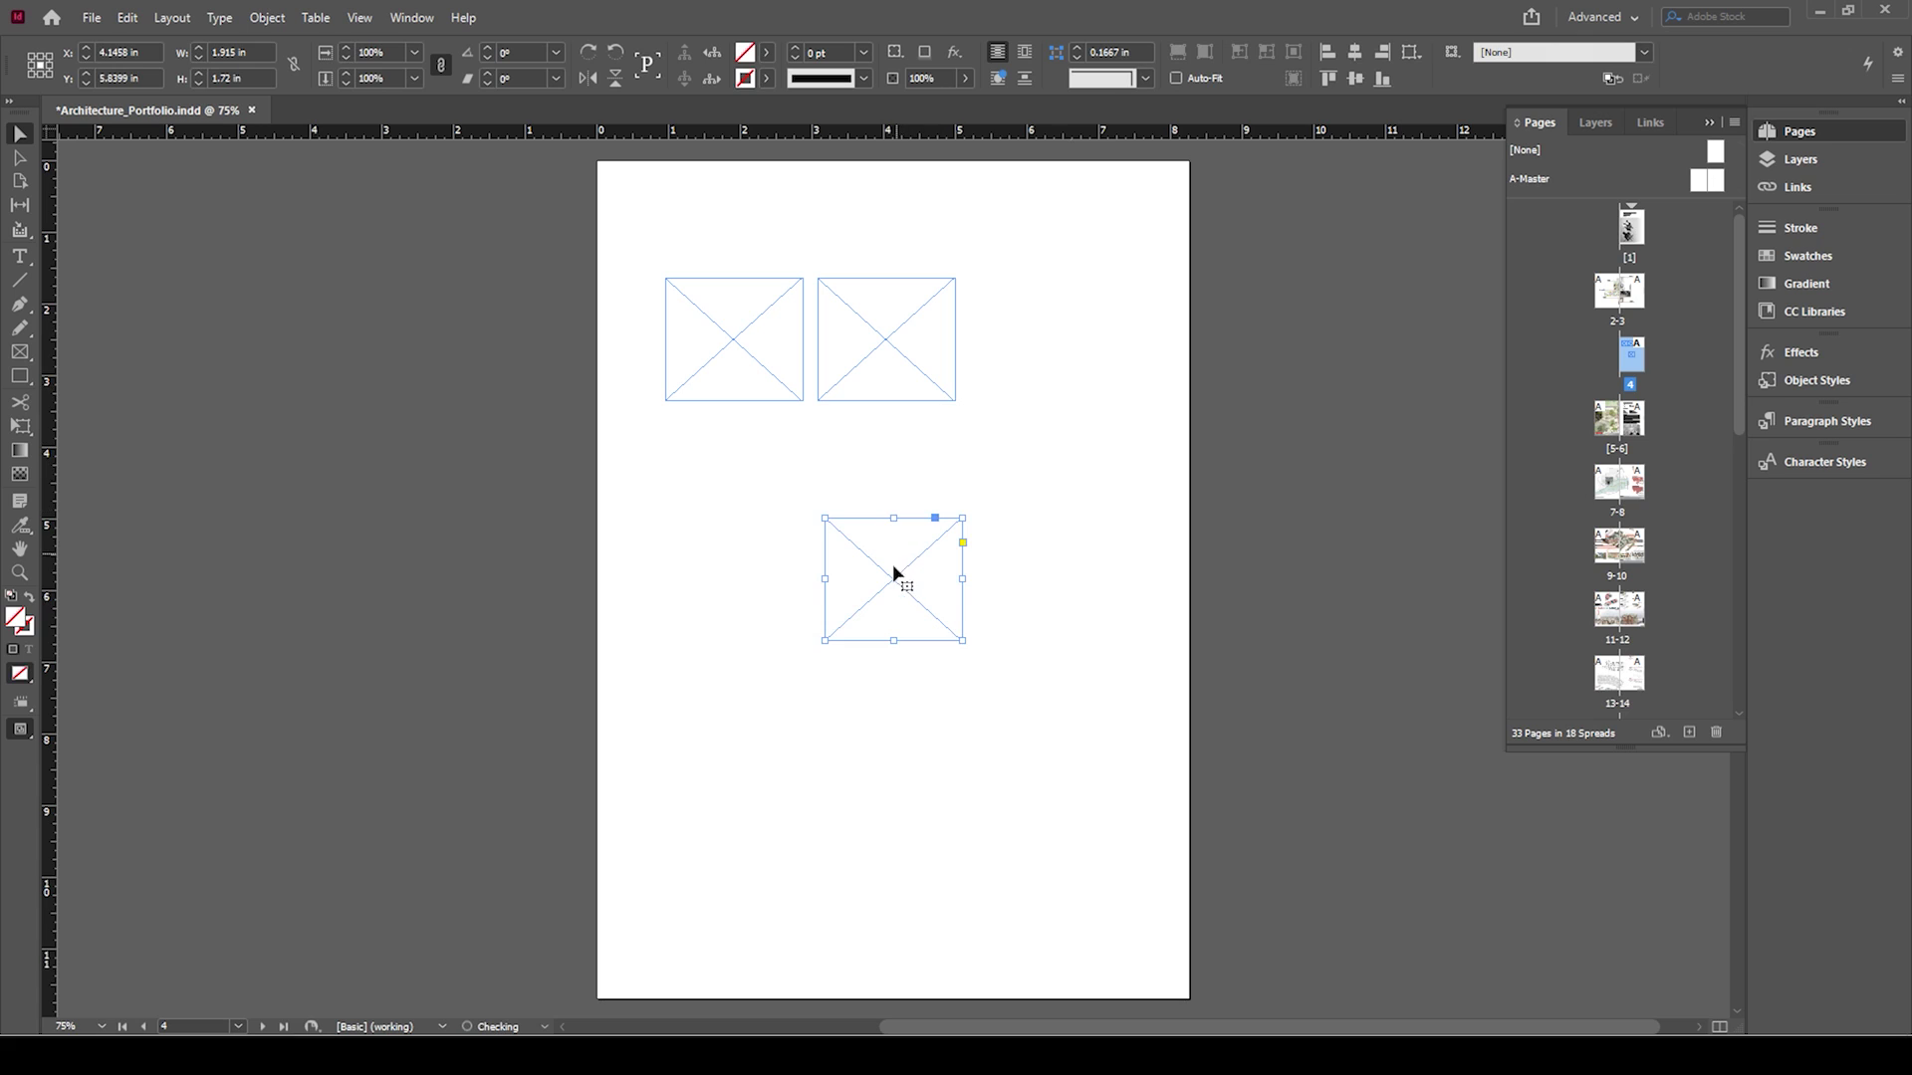
left_click_drag(896, 568, 1040, 336)
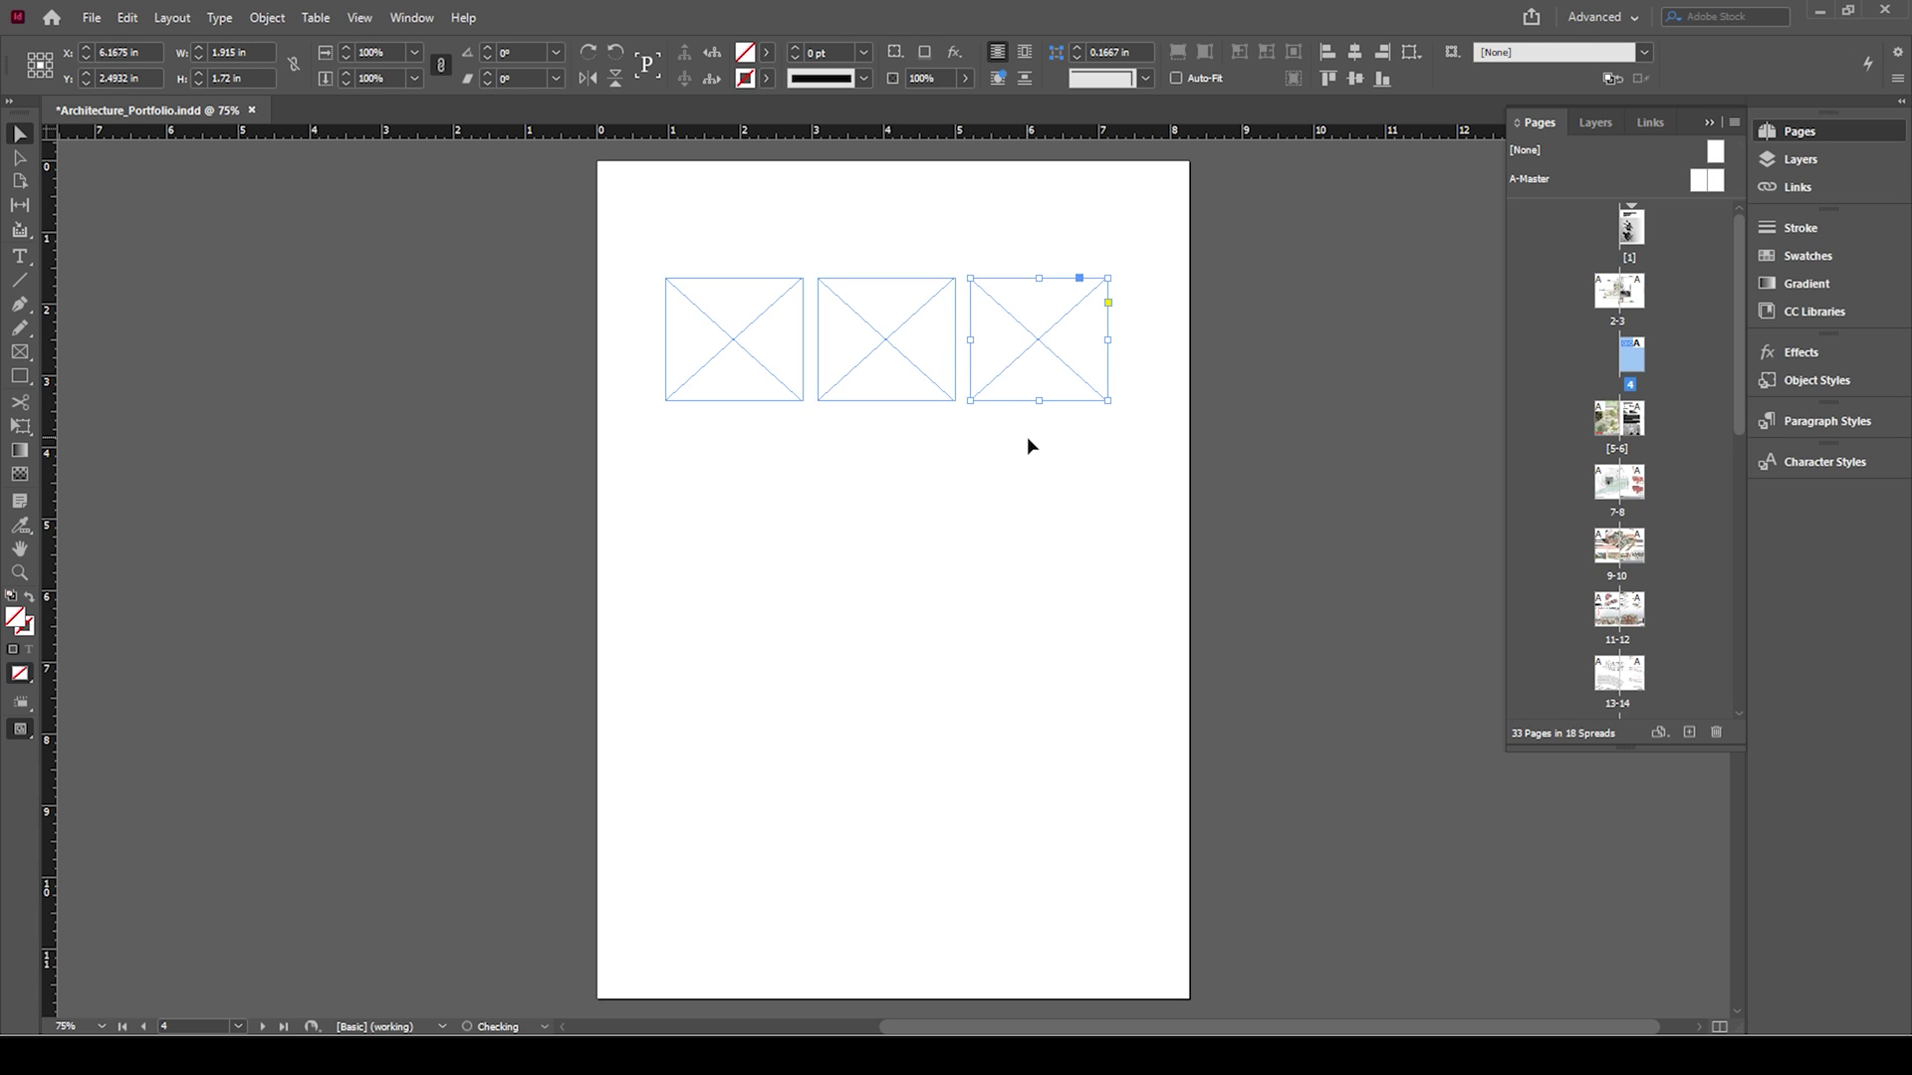
left_click_drag(1165, 269, 726, 482)
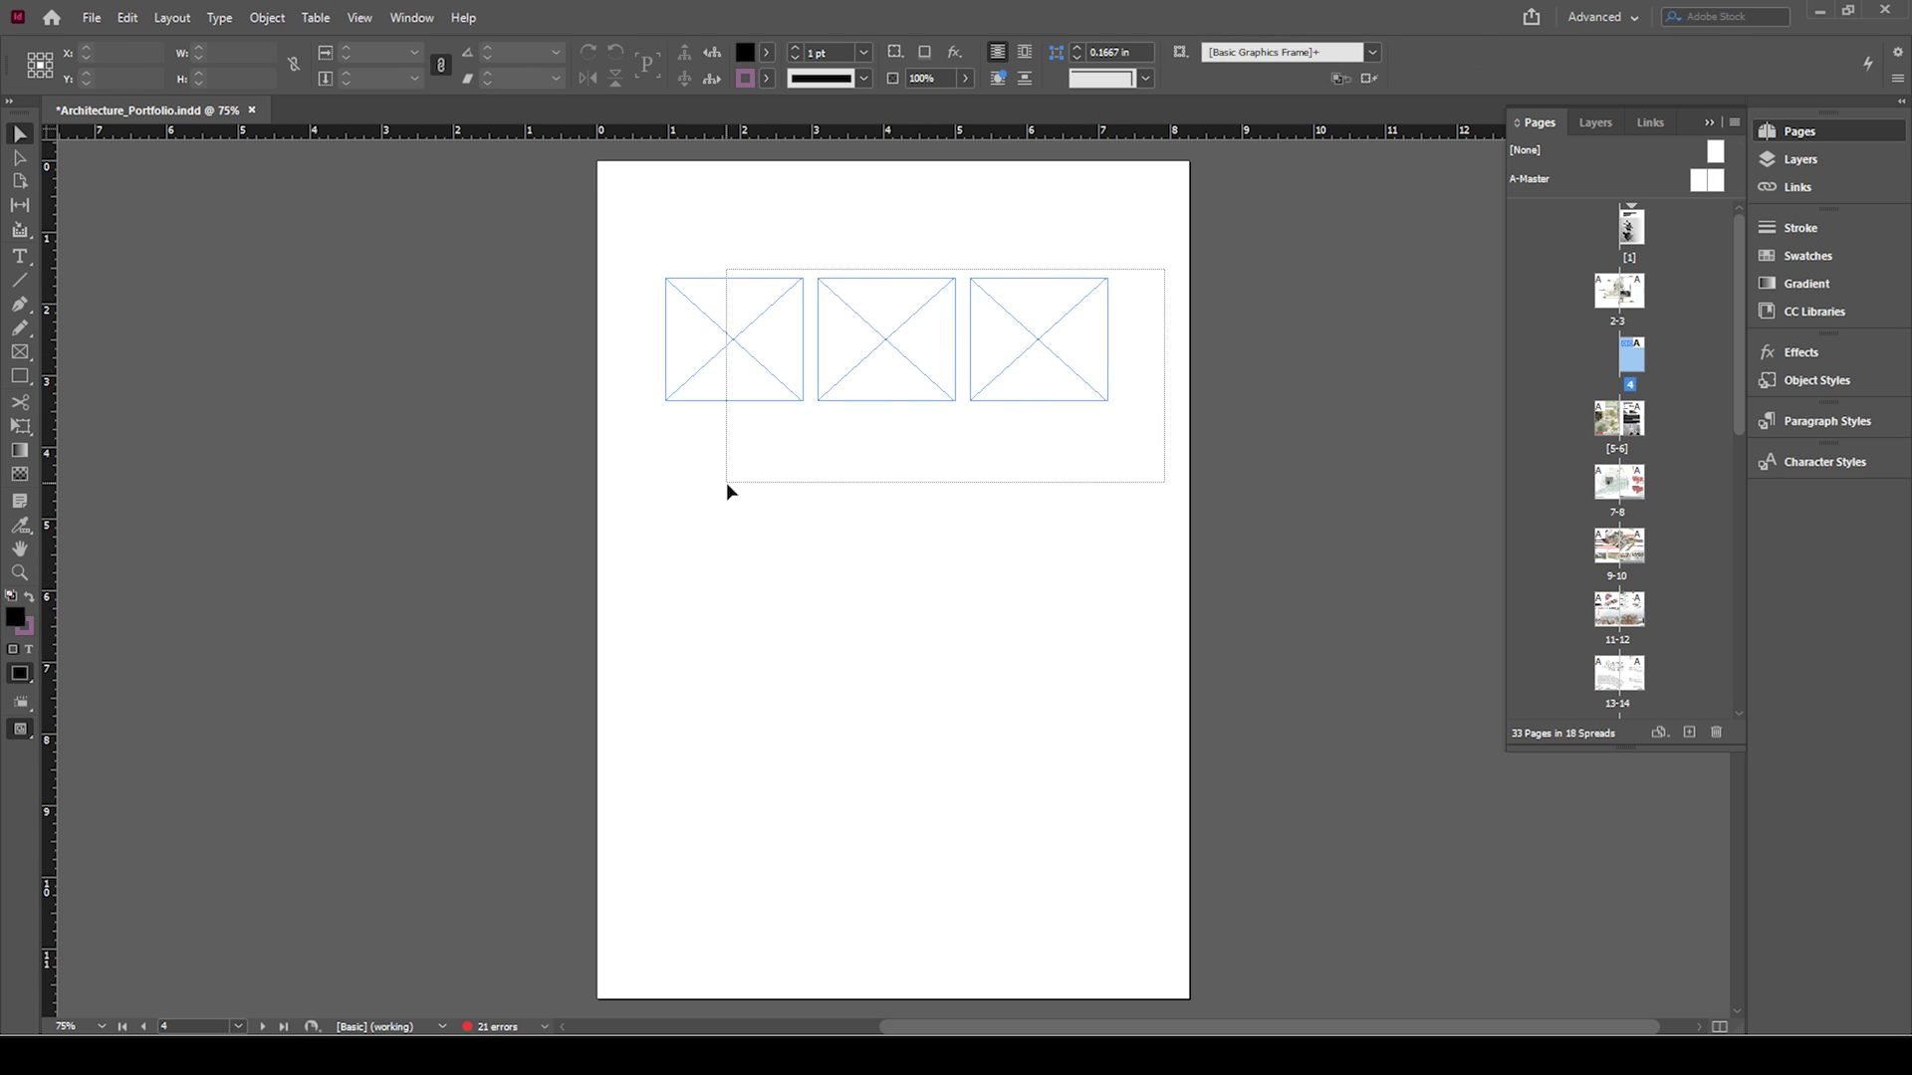
left_click(962, 382)
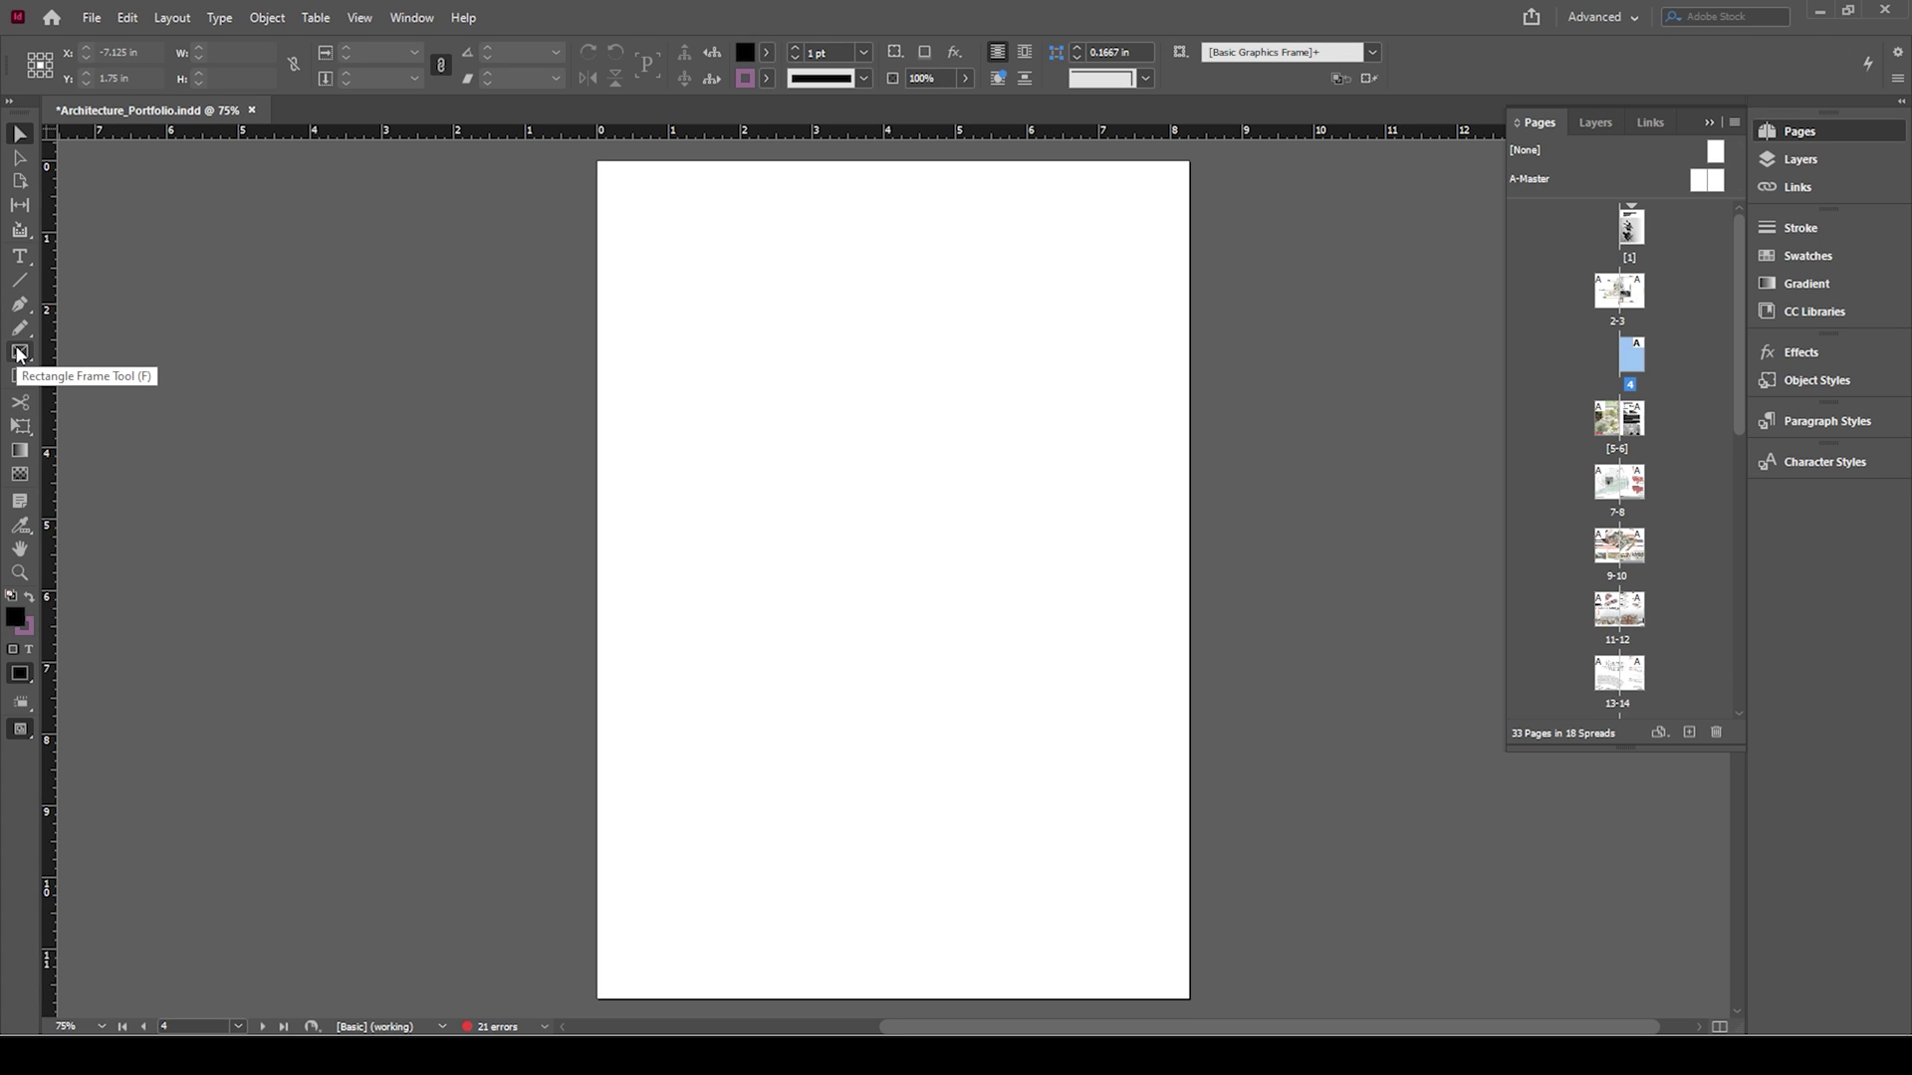
Draw a Rectangle Frame across page 4's upper half, splitting it into two rows of three frames
left_click(18, 352)
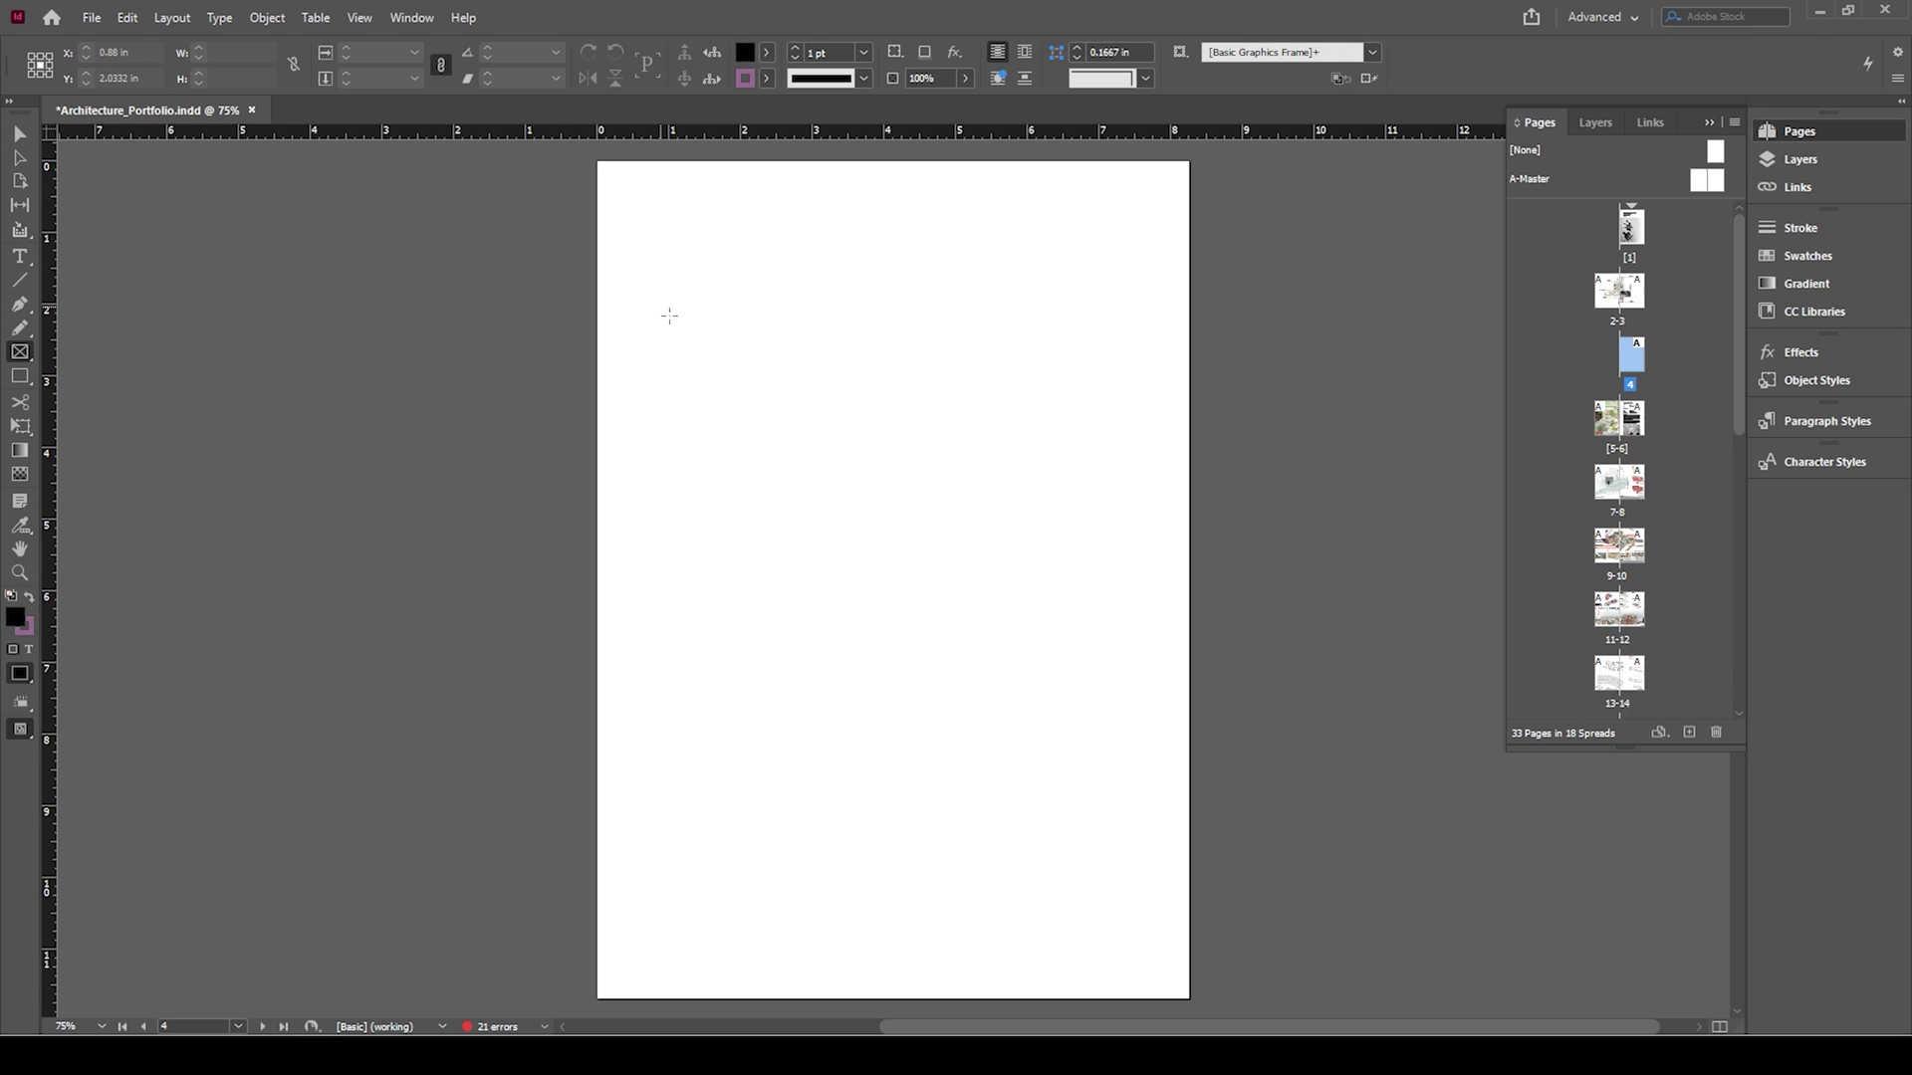
left_click_drag(669, 314, 1130, 622)
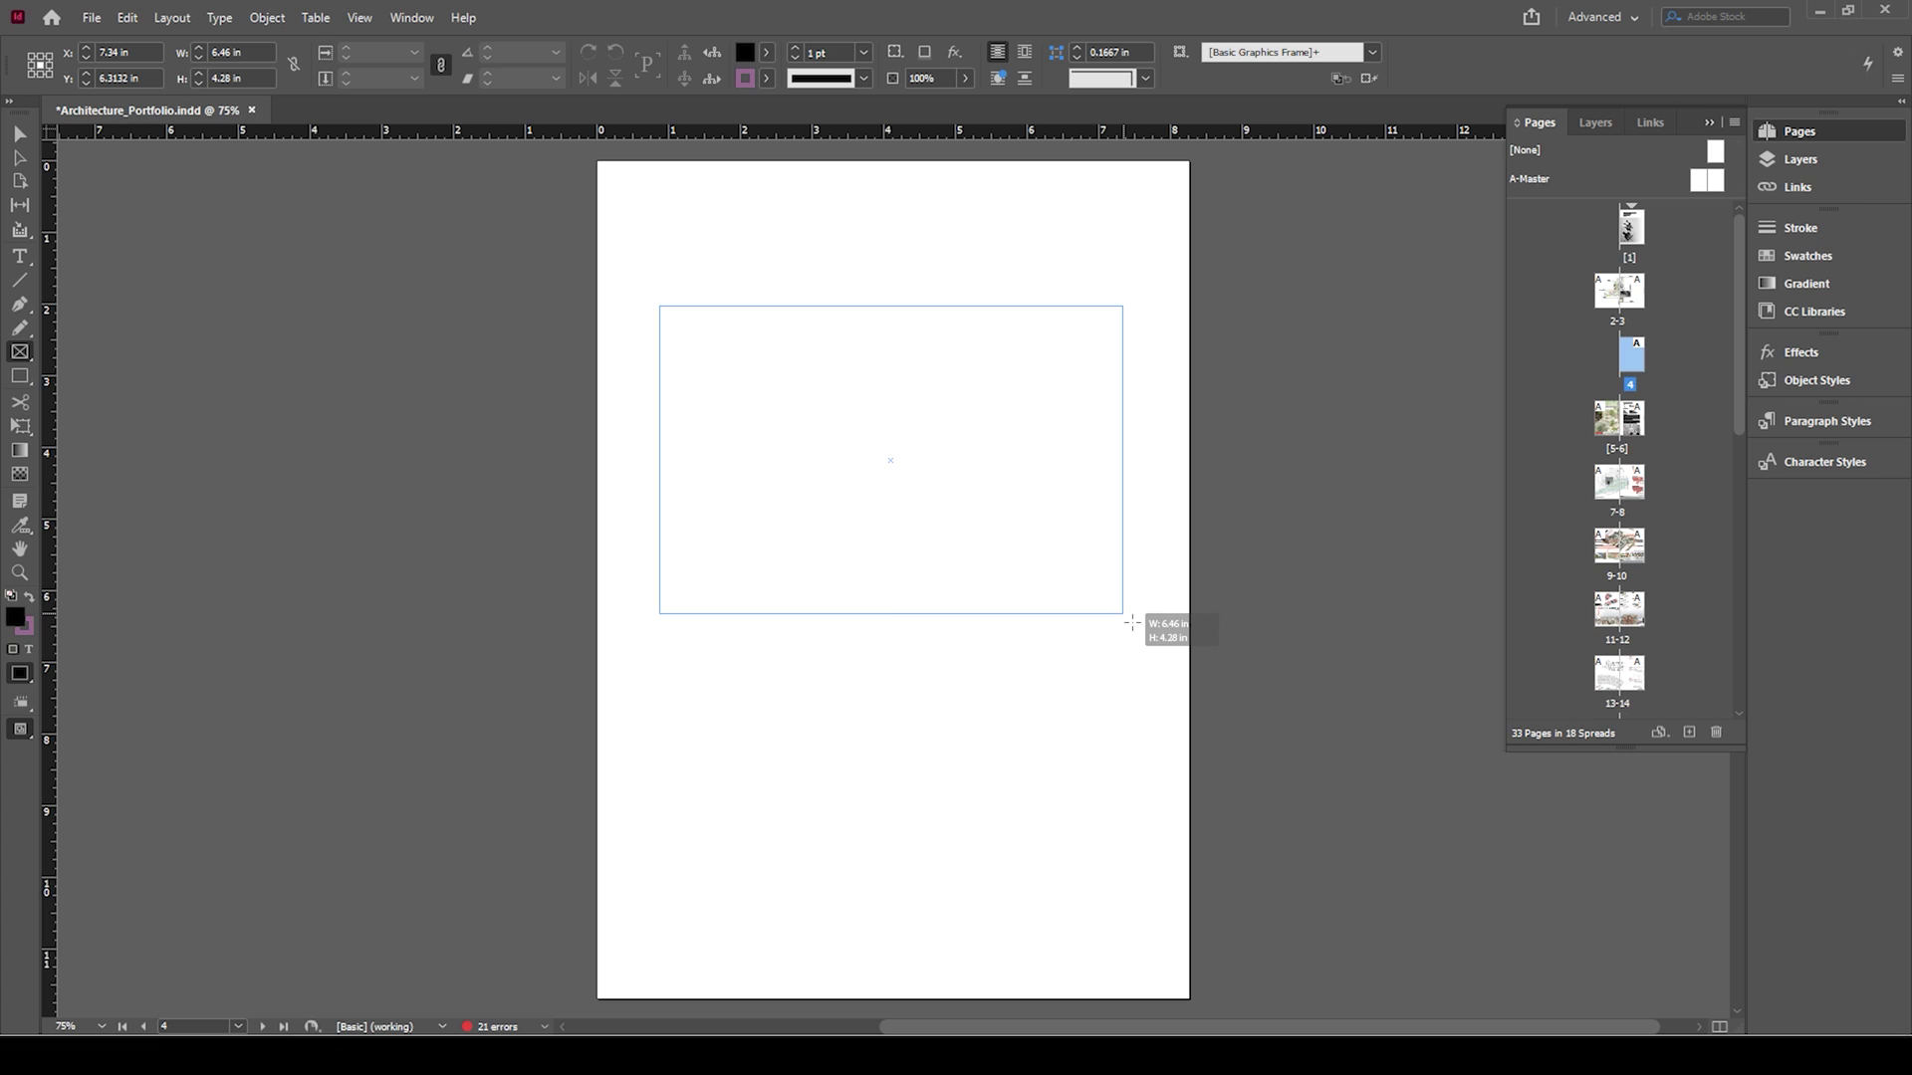
key("Right")
left_click_drag(1131, 624, 1134, 627)
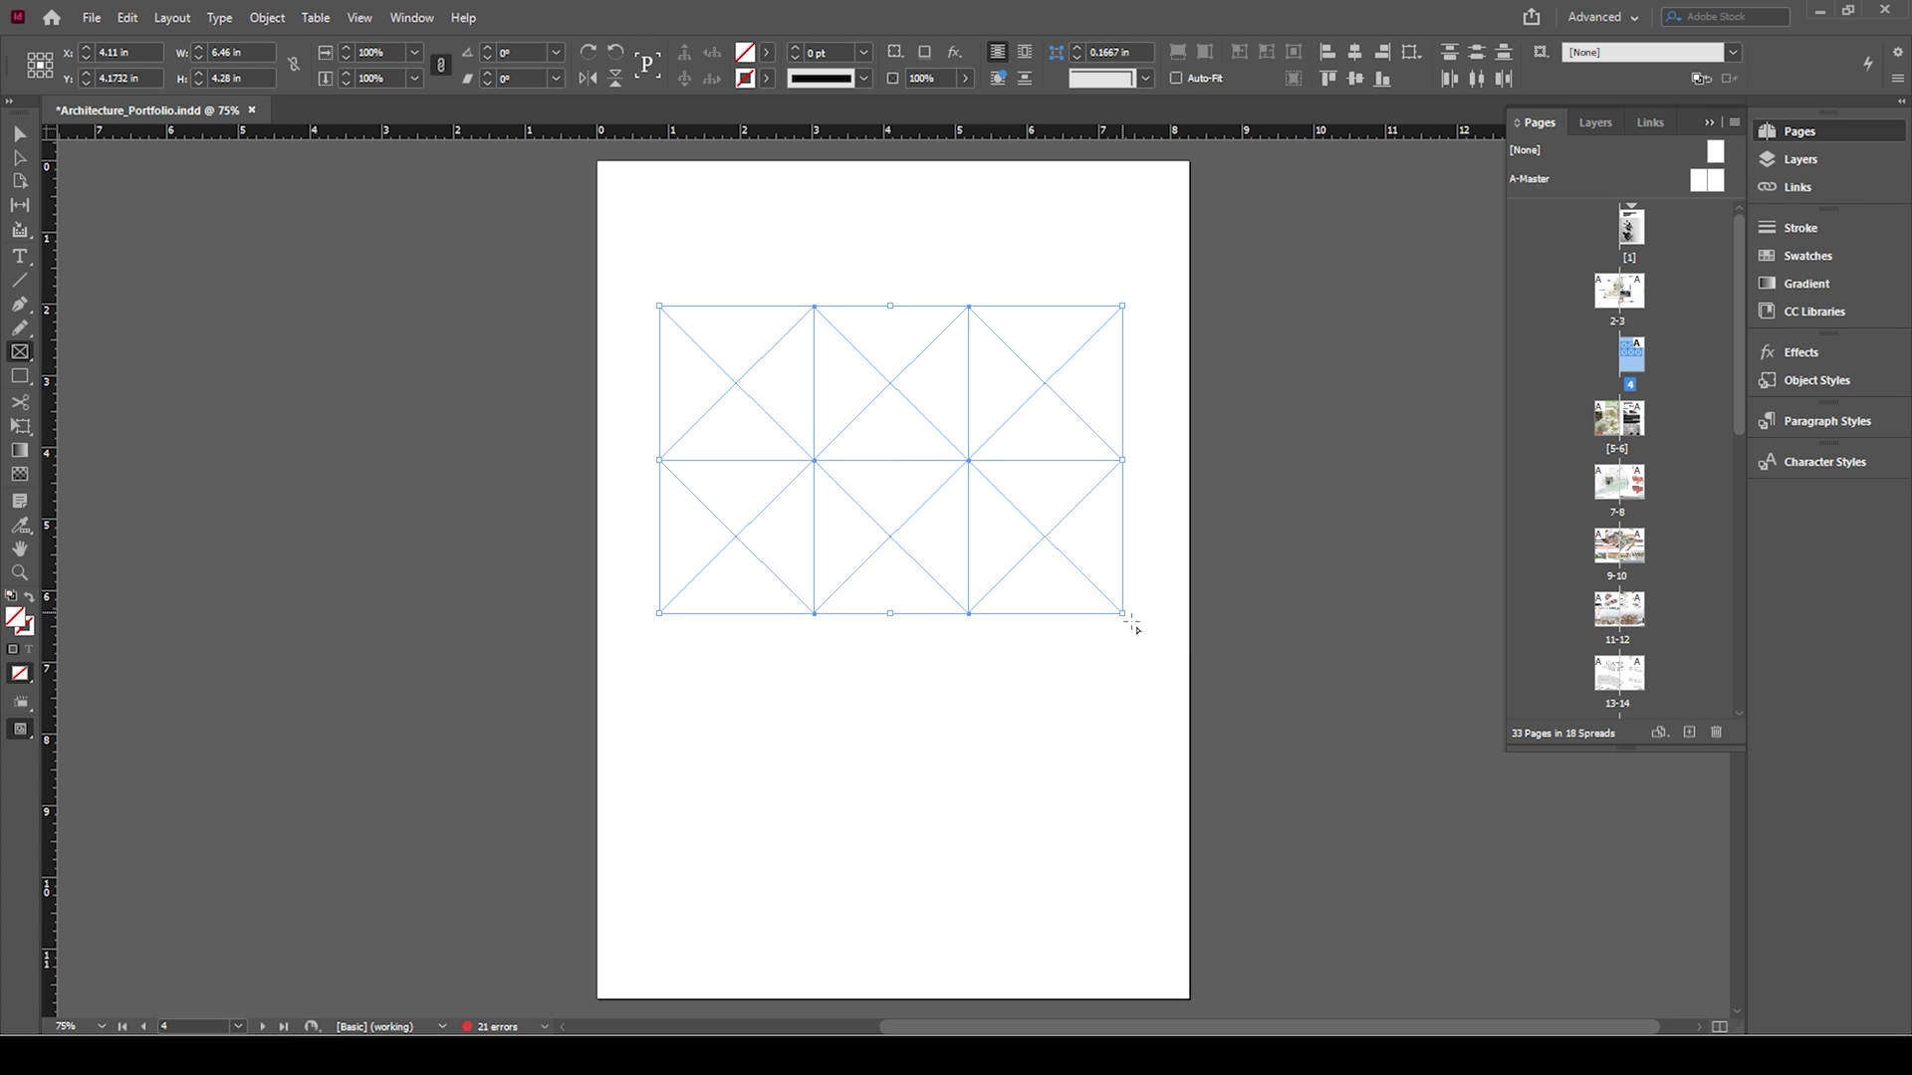